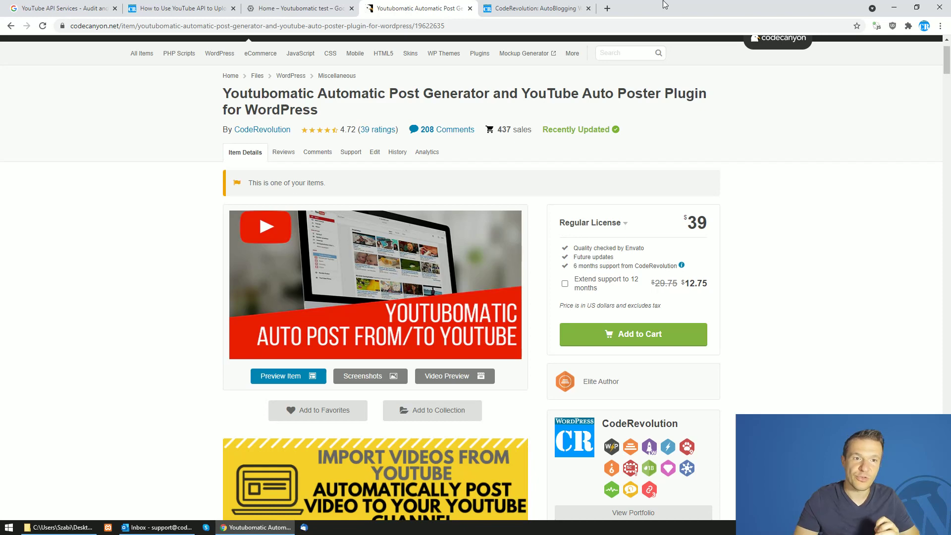
# Check the CodeCanyon Youtubomatic item page, then return to the YouTube API Audit and Quota Extension Form
pyautogui.click(106, 6)
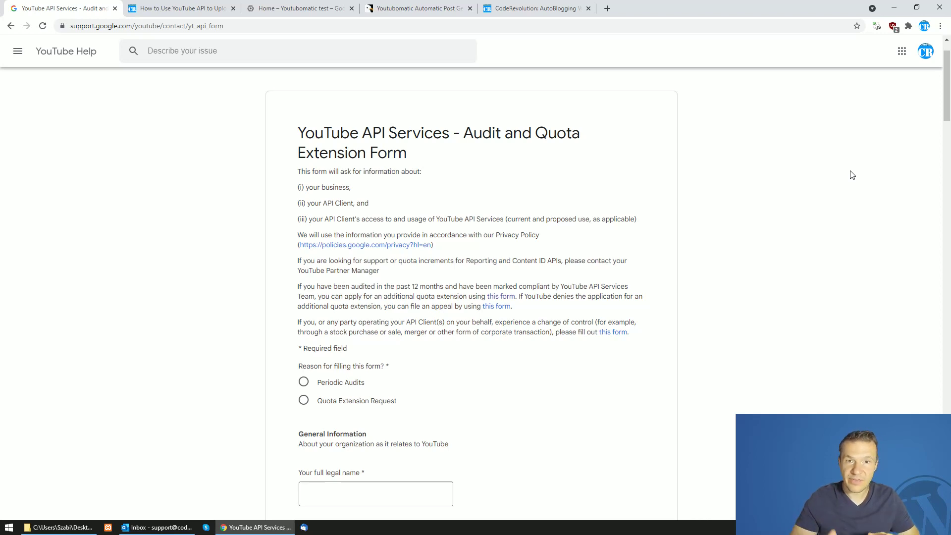
pyautogui.click(425, 7)
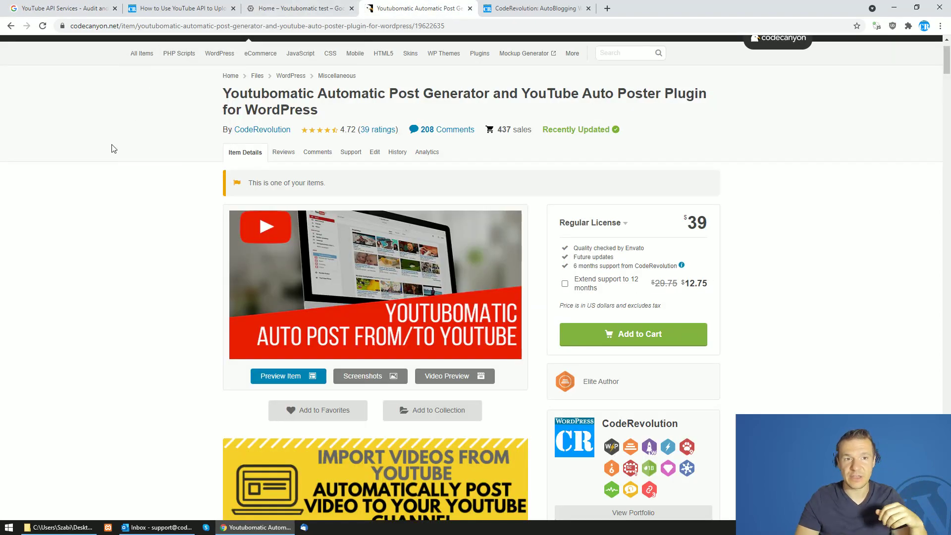
pyautogui.click(85, 5)
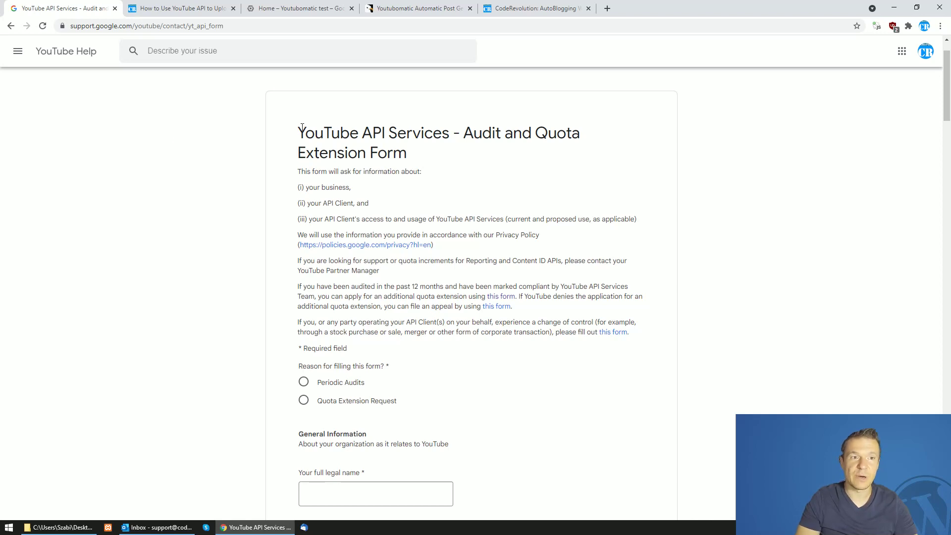
# Highlight 'Audit and Quota Extension Form' in the form title, then bring up the Outlook inbox
pyautogui.moveTo(298, 133); pyautogui.dragTo(420, 161)
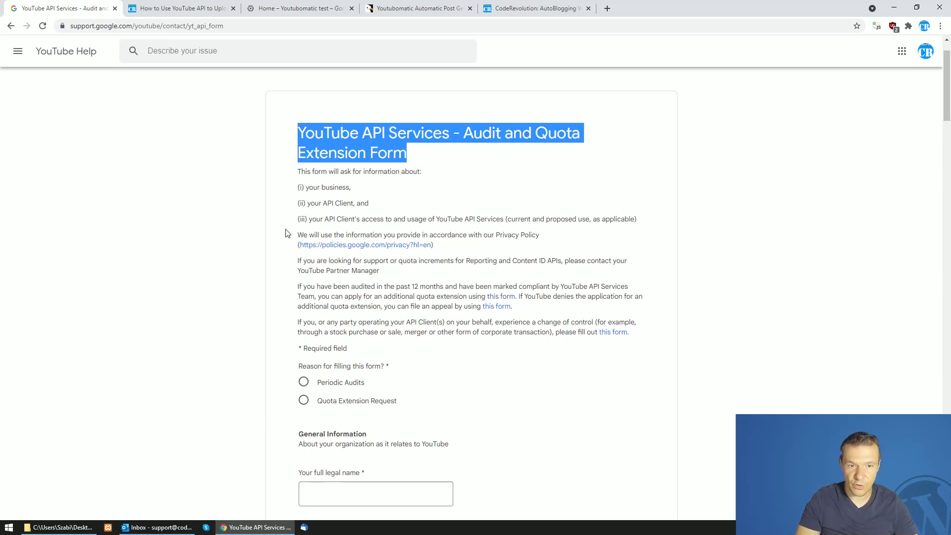
pyautogui.click(286, 177)
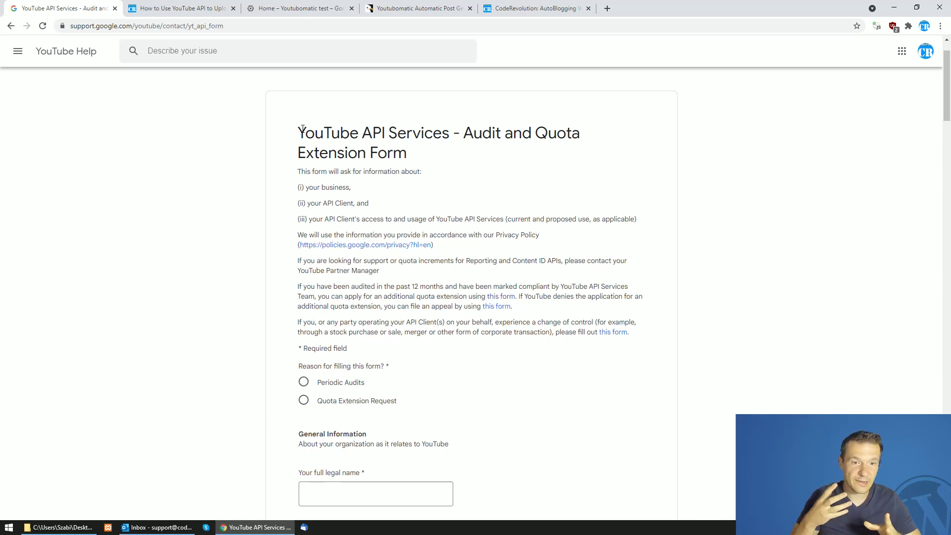
pyautogui.moveTo(304, 133); pyautogui.dragTo(368, 139)
pyautogui.moveTo(301, 133); pyautogui.dragTo(421, 157)
pyautogui.click(468, 143)
pyautogui.hotkey('shift', 'Right')
pyautogui.hotkey('shift', 'Right')
pyautogui.hotkey('shift', 'Right')
pyautogui.hotkey('shift', 'Right')
pyautogui.hotkey('shift', 'Right')
pyautogui.hotkey('shift', 'Right')
pyautogui.hotkey('shift', 'Right')
pyautogui.hotkey('shift', 'Right')
pyautogui.hotkey('shift', 'Right')
pyautogui.hotkey('shift', 'Right')
pyautogui.hotkey('shift', 'Right')
pyautogui.hotkey('shift', 'Right')
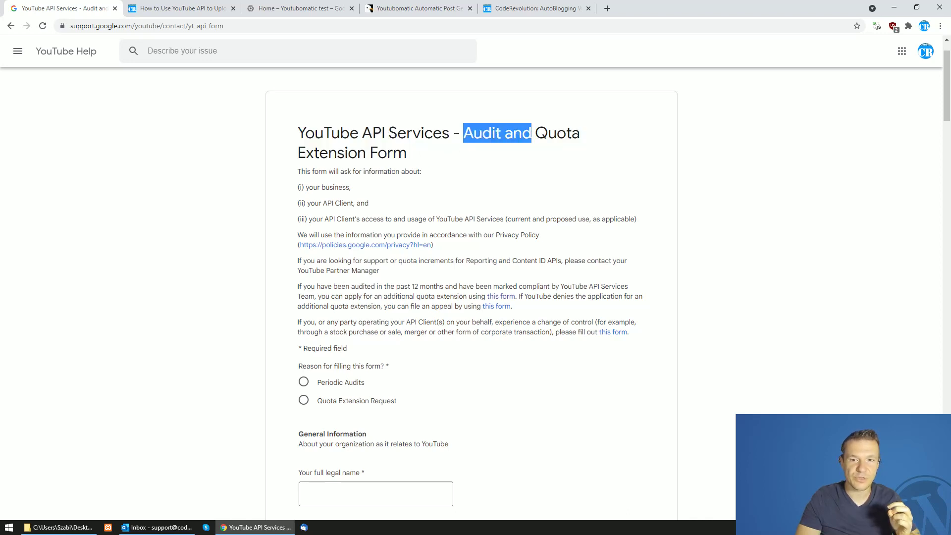
pyautogui.hotkey('shift', 'Left')
pyautogui.click(414, 155)
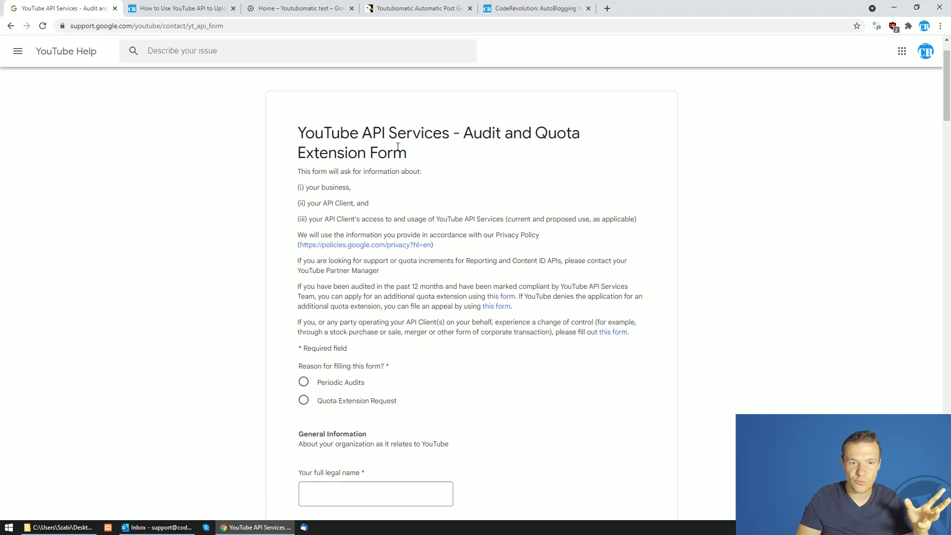
pyautogui.moveTo(411, 156); pyautogui.dragTo(463, 133)
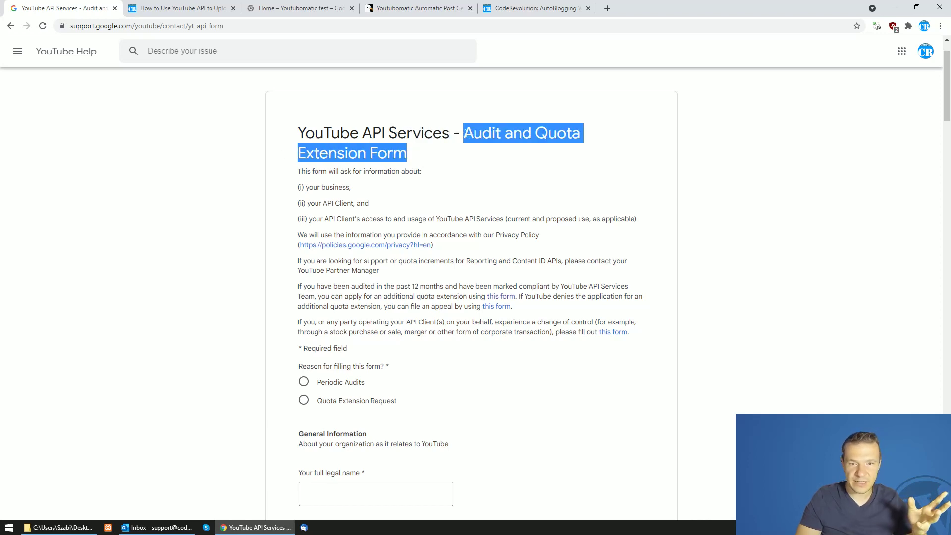
pyautogui.click(431, 159)
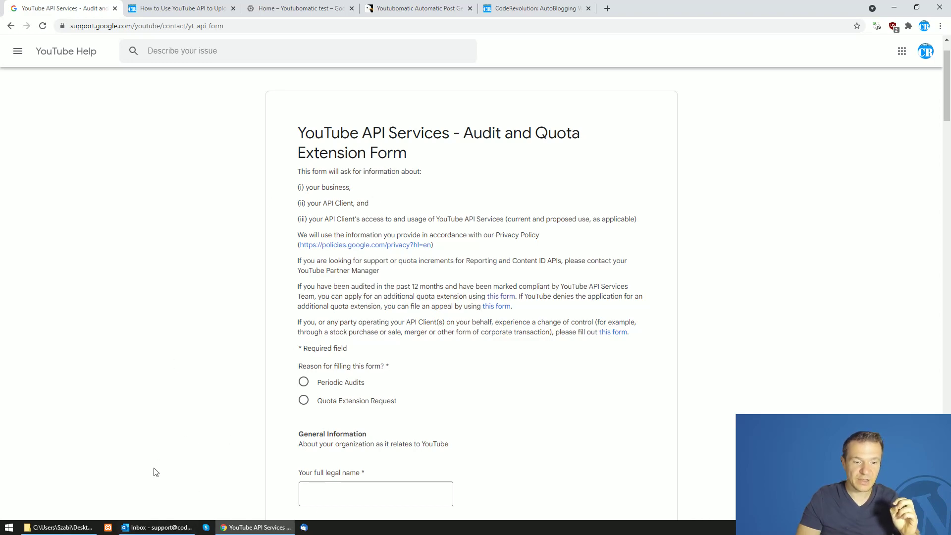
pyautogui.click(176, 527)
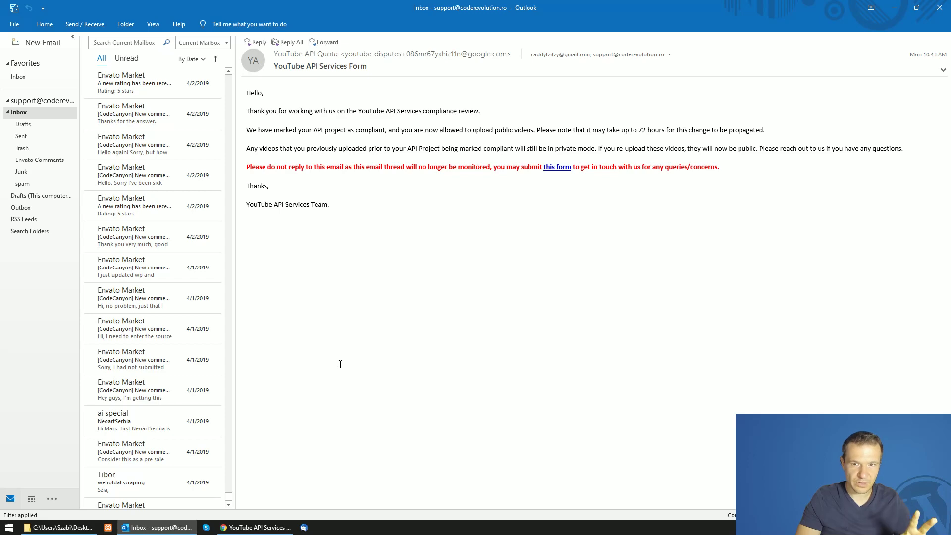
# After reading the compliance email, bring Chrome with the audit form back to the front
pyautogui.click(240, 528)
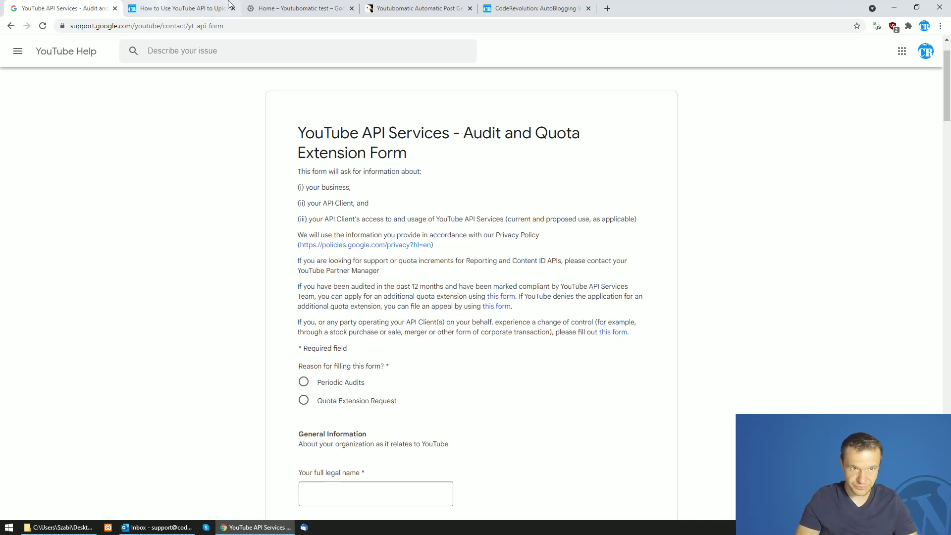
# On the Cloud console tab, confirm Youtubomatic test as the selected project
pyautogui.click(316, 5)
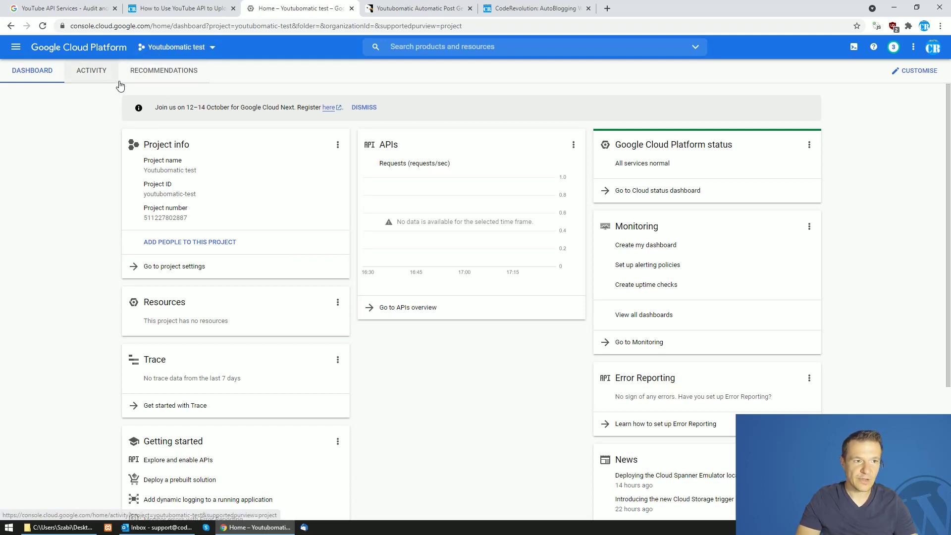
pyautogui.click(163, 52)
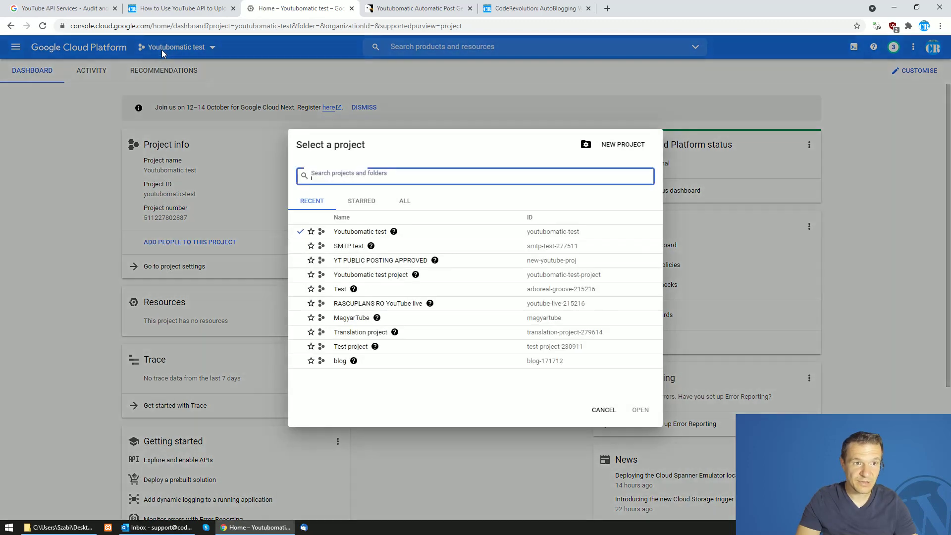
pyautogui.click(346, 232)
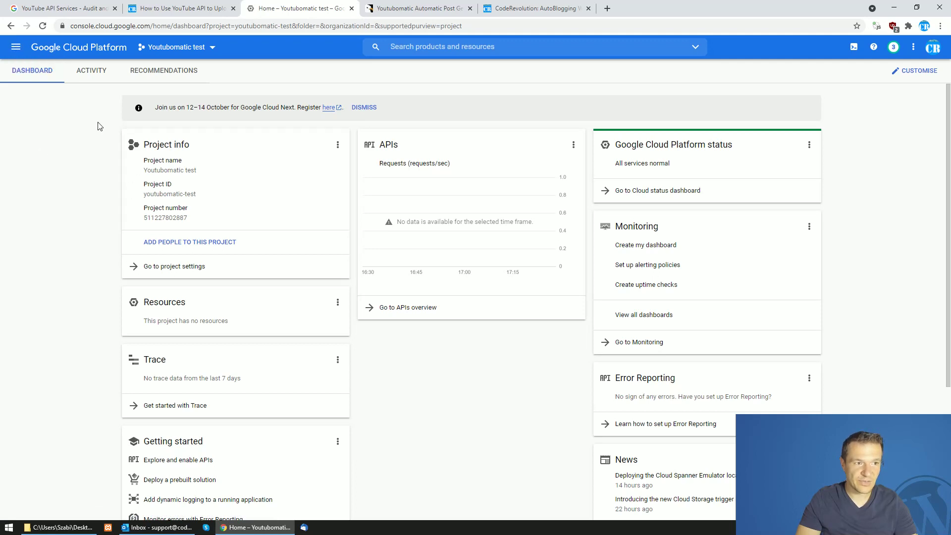
pyautogui.click(16, 50)
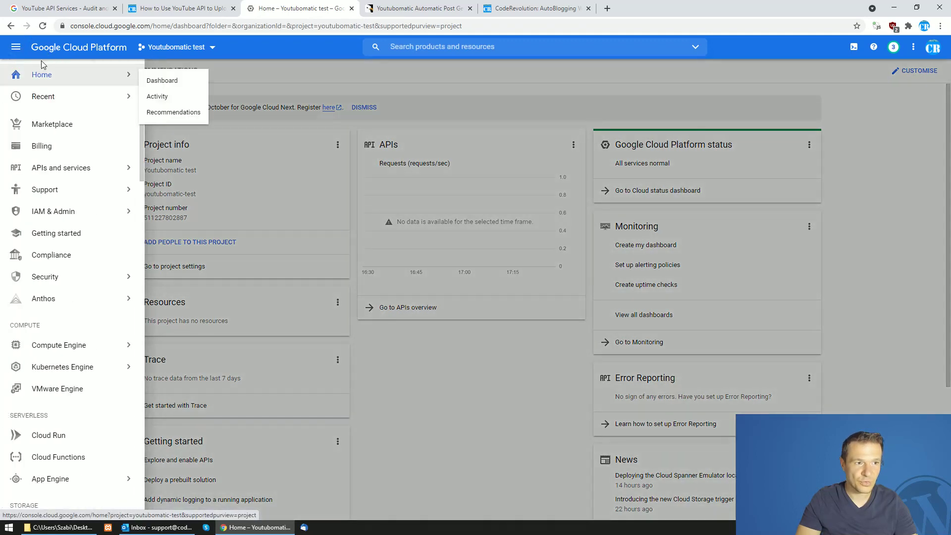
pyautogui.click(31, 77)
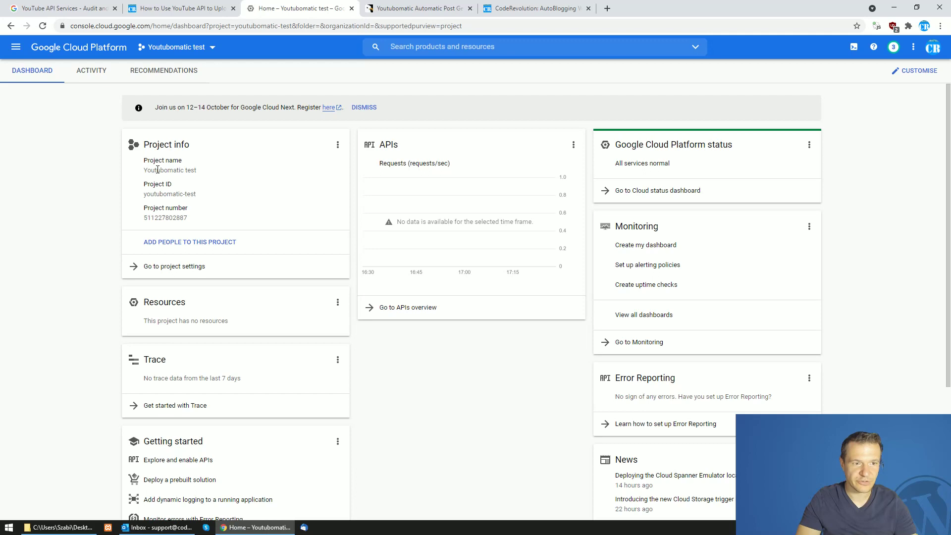
# Review the project ID and number in Project info, then go to Marketplace
pyautogui.moveTo(145, 196); pyautogui.dragTo(202, 195)
pyautogui.doubleClick(168, 218)
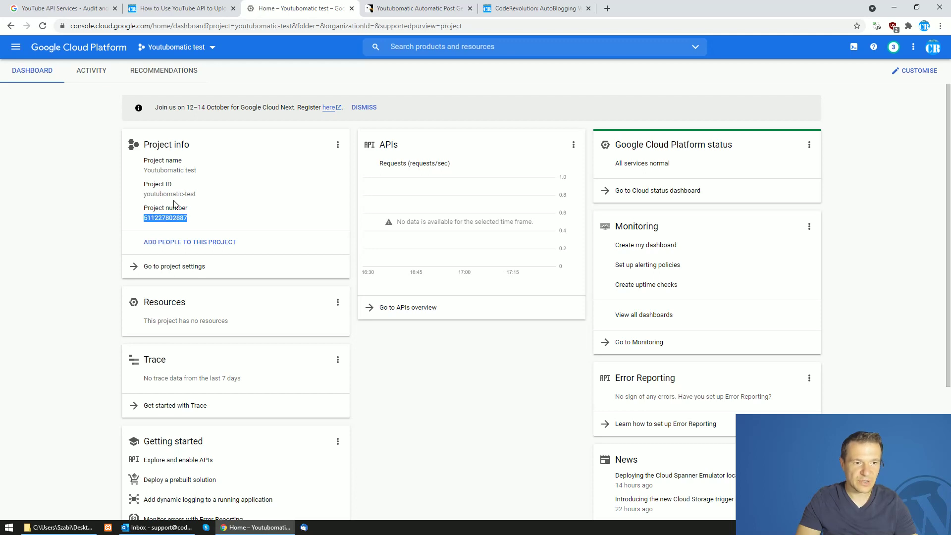
pyautogui.moveTo(143, 158); pyautogui.dragTo(188, 227)
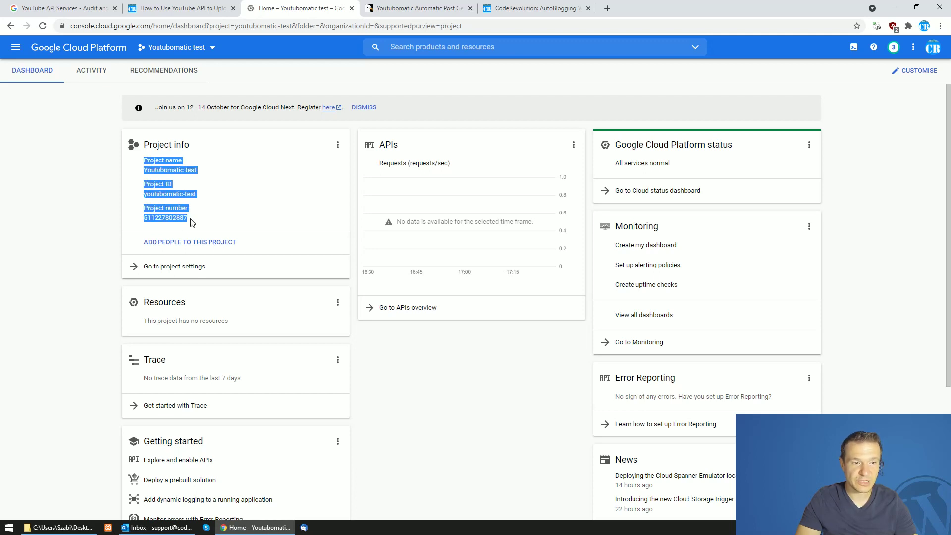
pyautogui.click(74, 8)
pyautogui.click(279, 7)
pyautogui.click(75, 198)
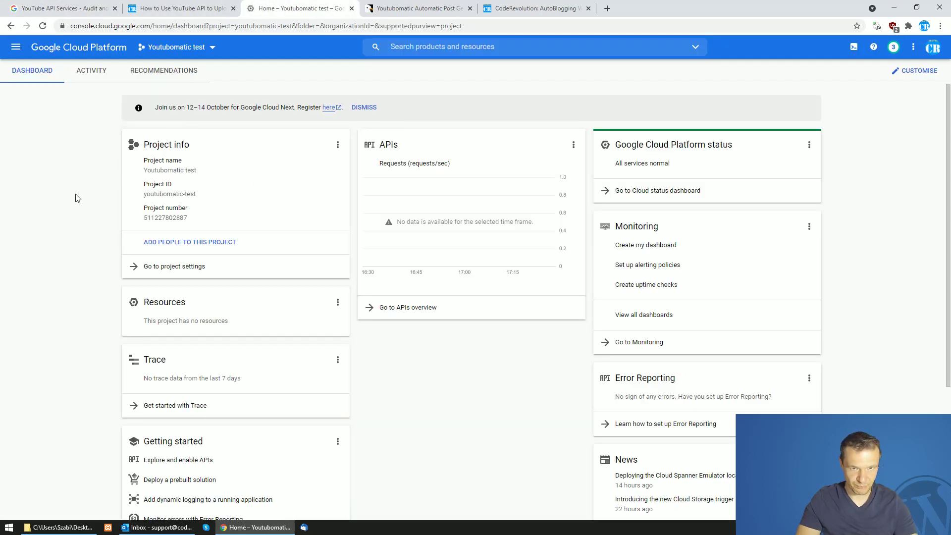
pyautogui.click(16, 46)
pyautogui.click(47, 124)
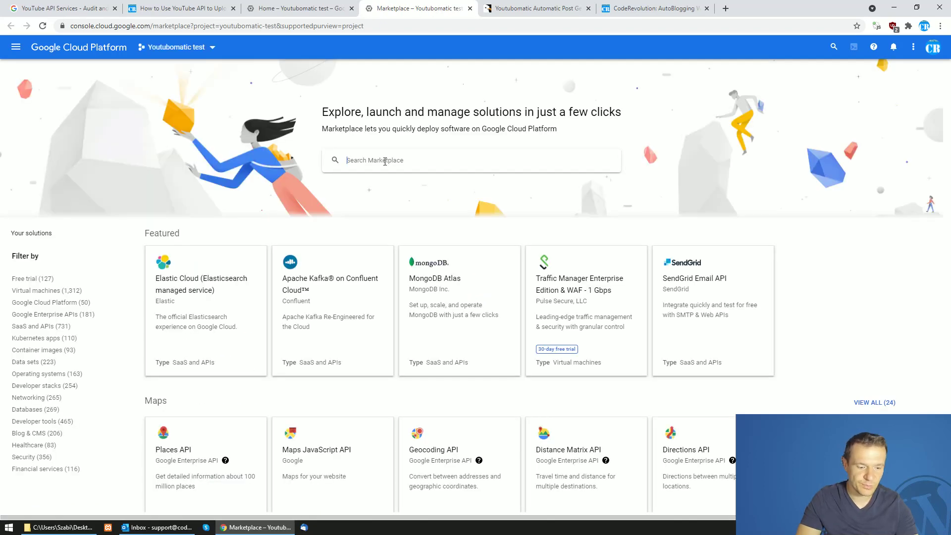
# Search Marketplace for 'youtube data', confirm YouTube Data API v3 is enabled, and close its tab
pyautogui.click(385, 161)
pyautogui.write('youtube ')
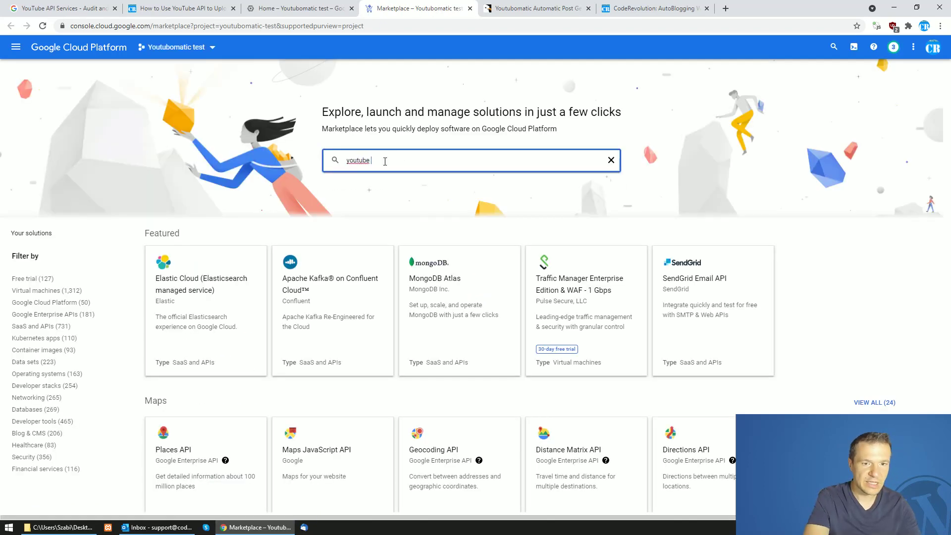
pyautogui.write('data')
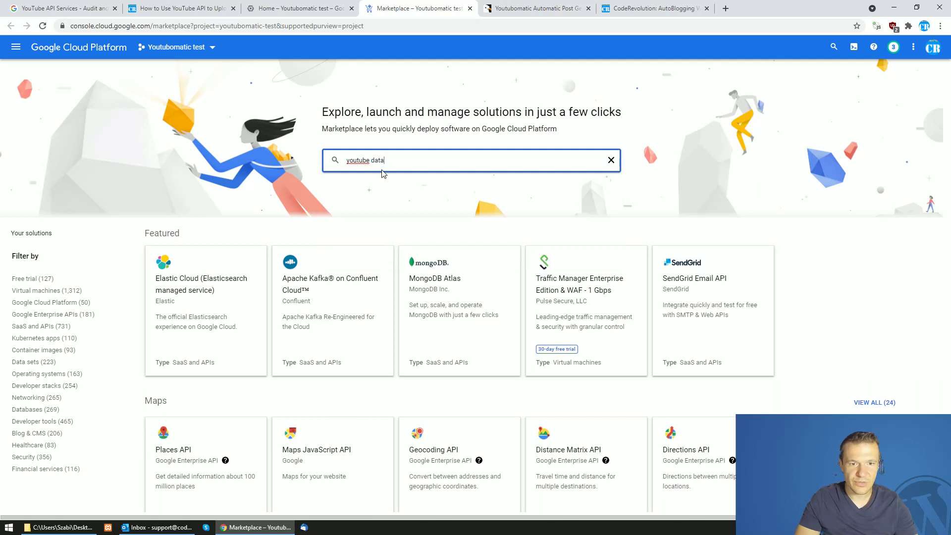
pyautogui.click(375, 181)
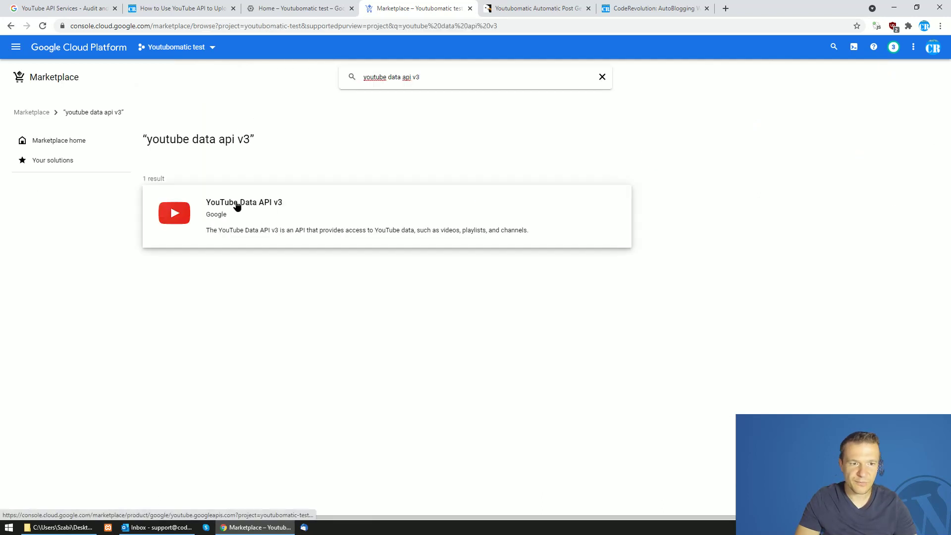
pyautogui.click(234, 207)
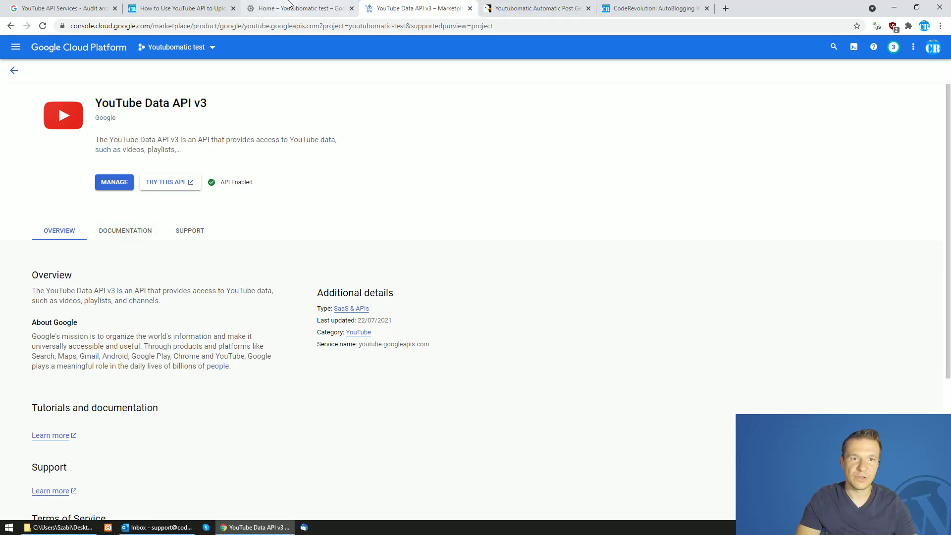
pyautogui.hotkey('ctrl', 'pageup')
pyautogui.click(470, 8)
pyautogui.click(365, 79)
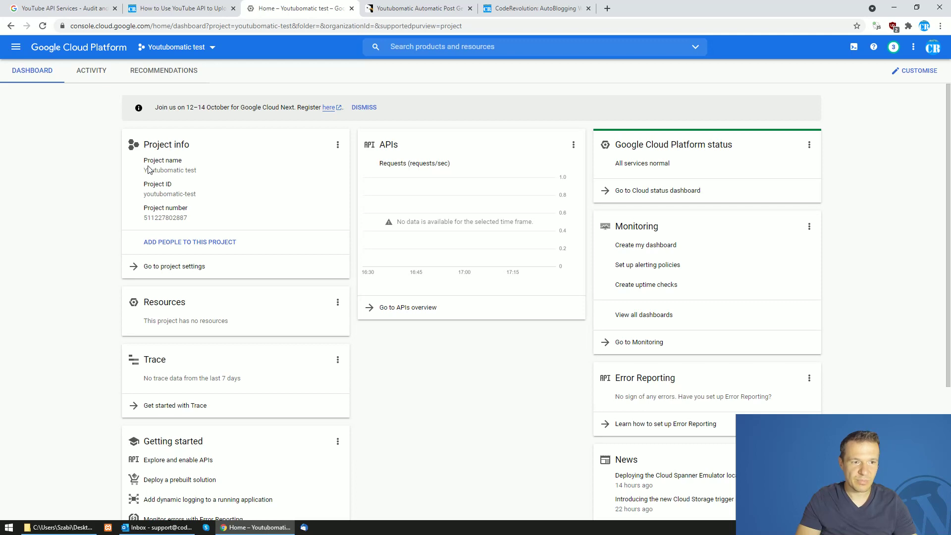
# On the audit form, choose Quota Extension Request under 'Reason for filling this form?'
pyautogui.click(97, 3)
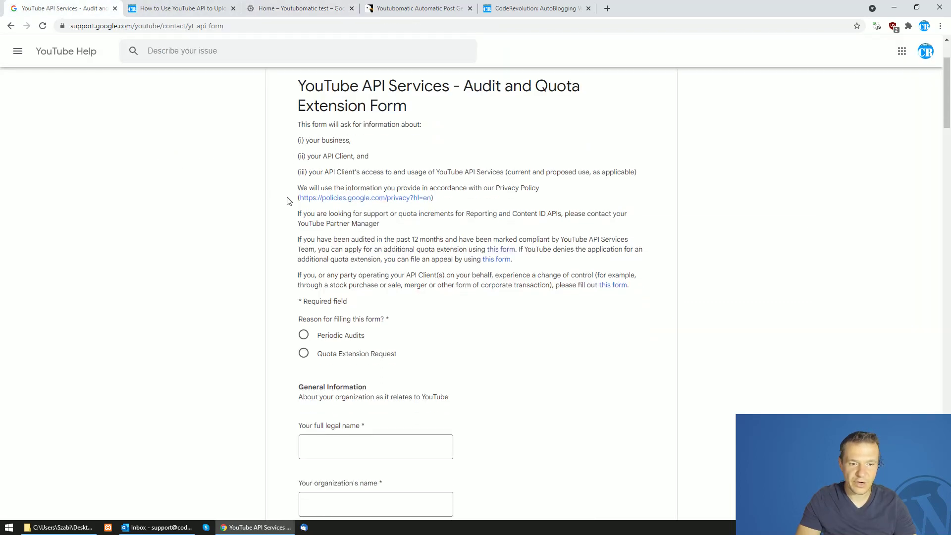
pyautogui.scroll(-2, 287, 200)
pyautogui.scroll(2, 285, 208)
pyautogui.scroll(-2, 323, 133)
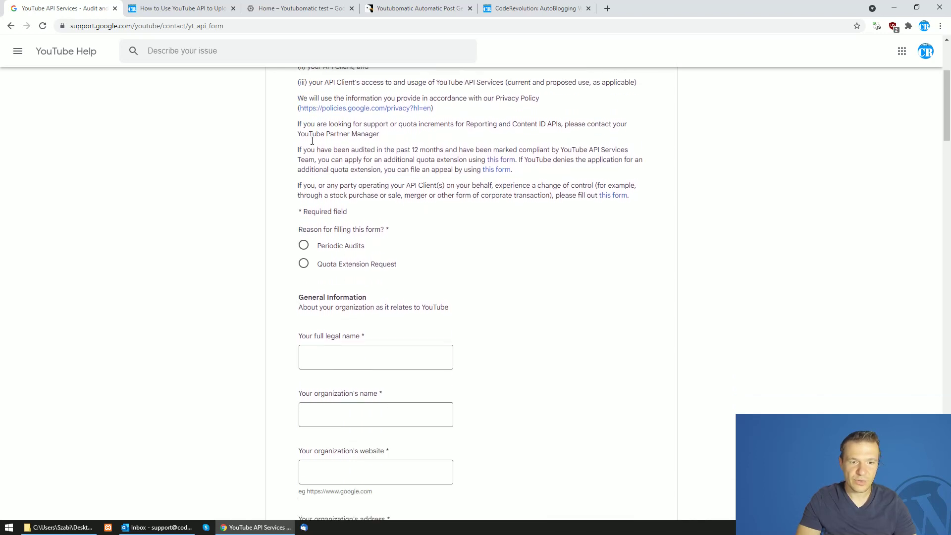
pyautogui.scroll(-1, 313, 141)
pyautogui.moveTo(302, 168); pyautogui.dragTo(387, 169)
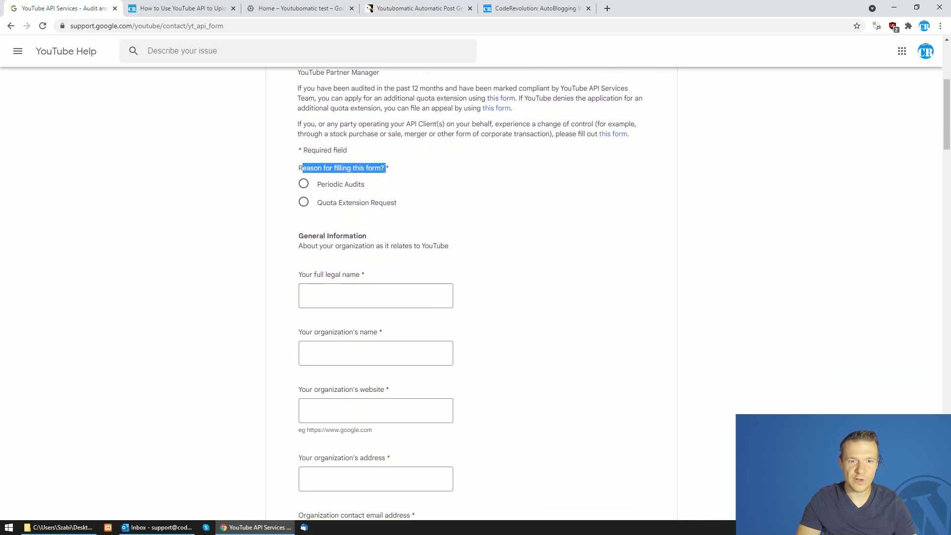
pyautogui.click(307, 206)
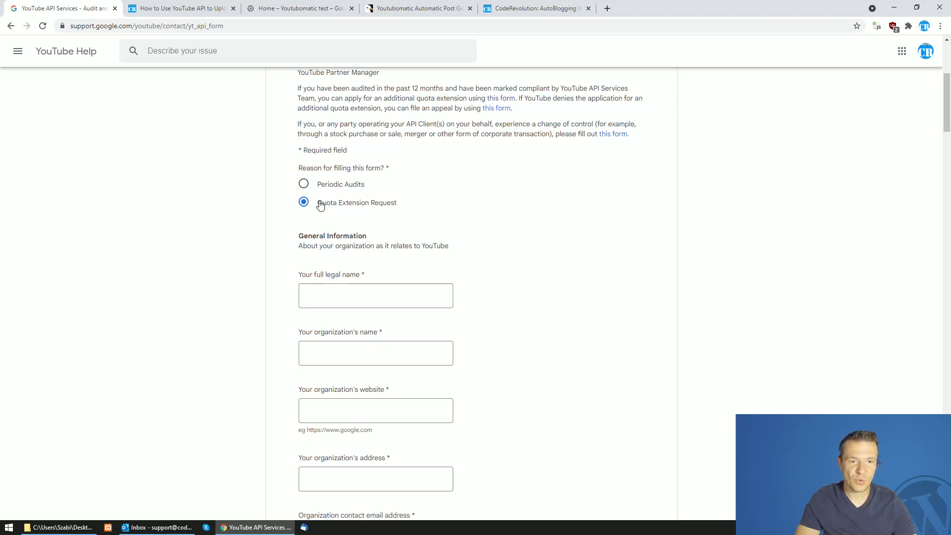
# Enter the applicant's full legal name and copy it into the organization name field
pyautogui.scroll(-2, 321, 205)
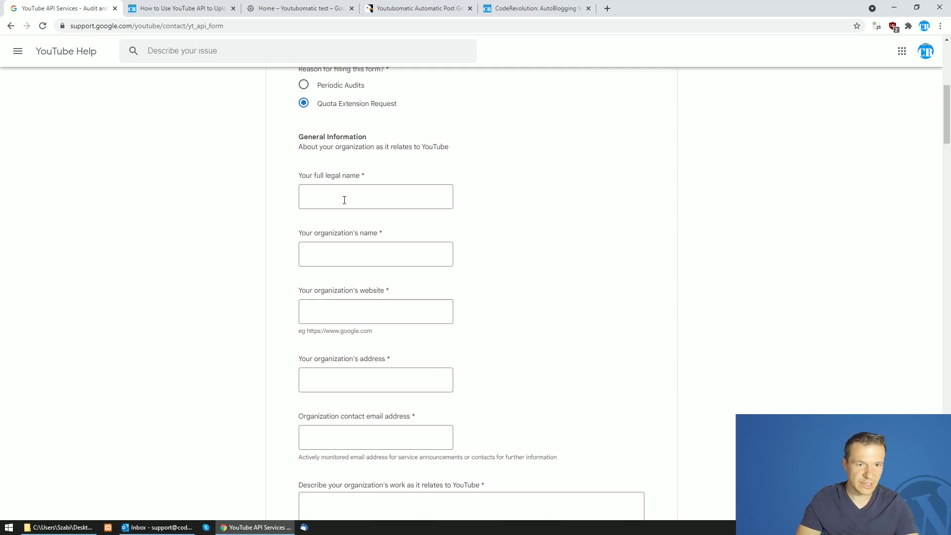
pyautogui.keyDown('shift'); pyautogui.click(344, 200); pyautogui.keyUp('shift')
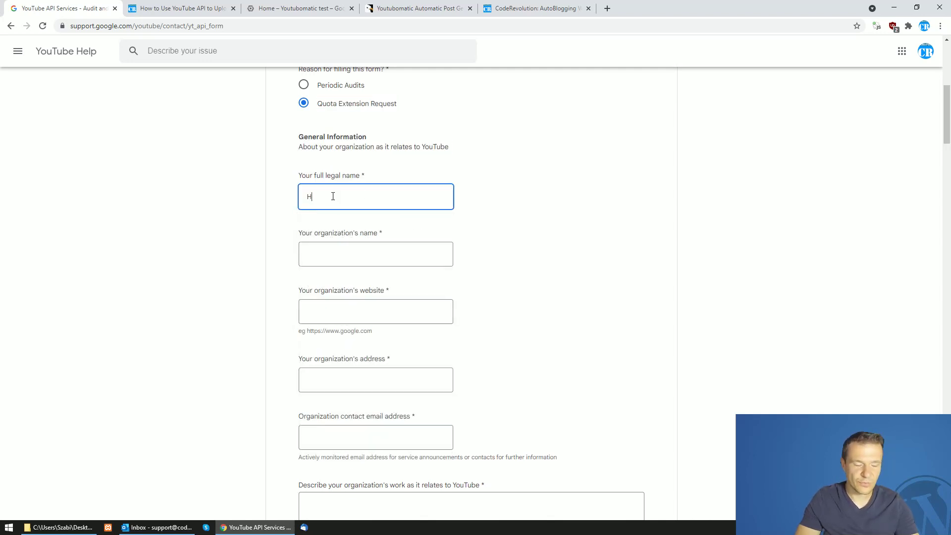
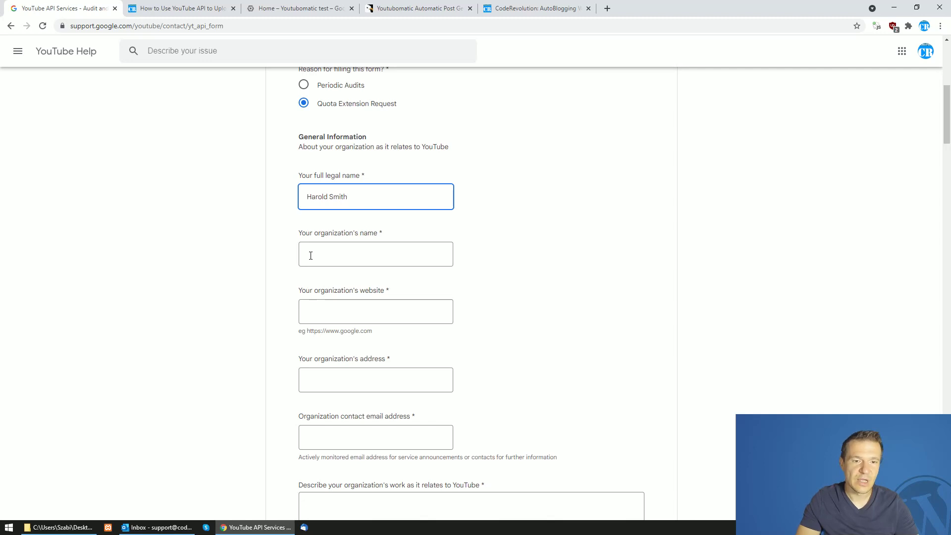
pyautogui.hotkey('ctrl', 'a')
pyautogui.hotkey('ctrl', 'c')
pyautogui.click(311, 256)
pyautogui.hotkey('ctrl', 'v')
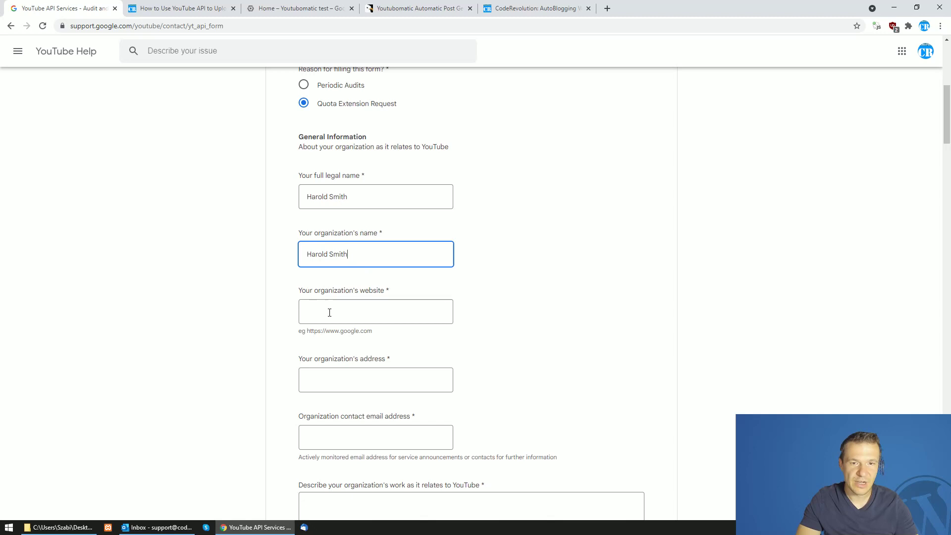
pyautogui.click(505, 7)
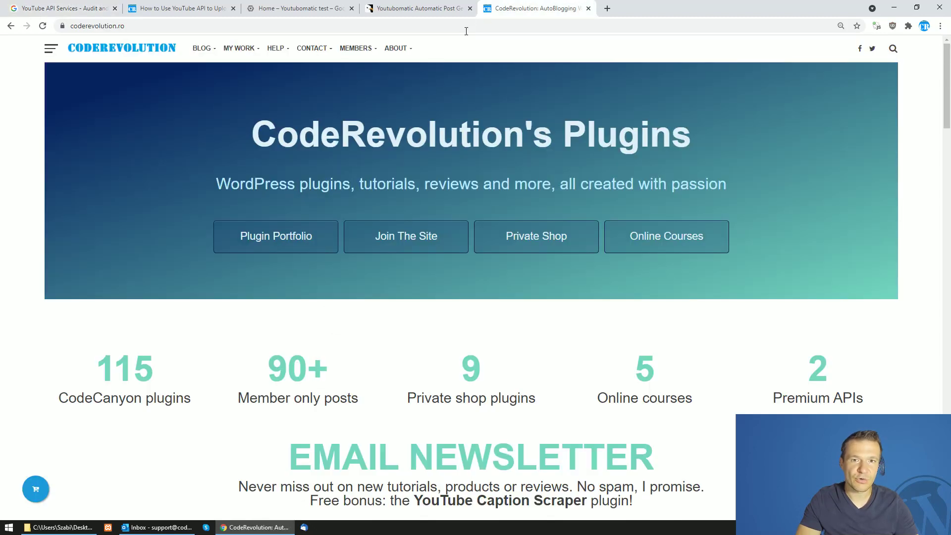
pyautogui.click(362, 29)
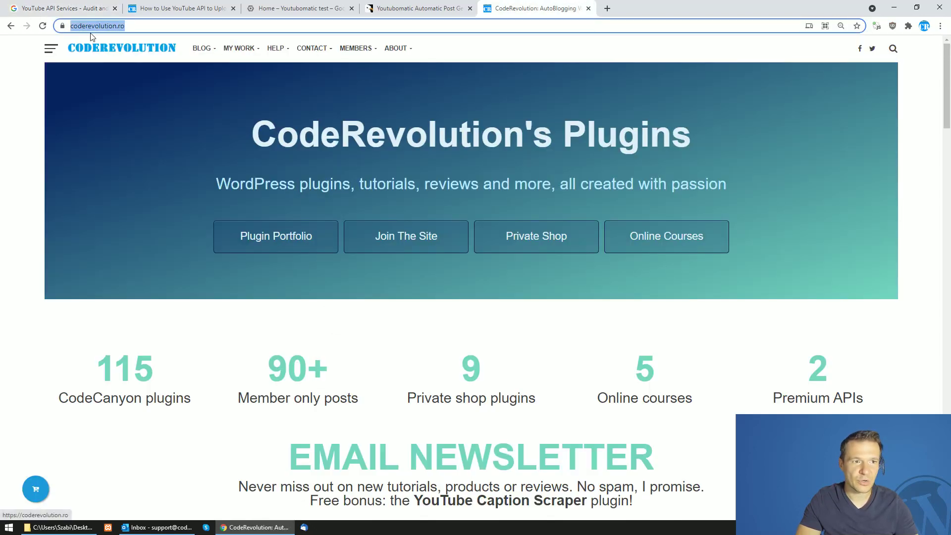
pyautogui.click(82, 6)
pyautogui.click(344, 311)
pyautogui.hotkey('ctrl', 'v')
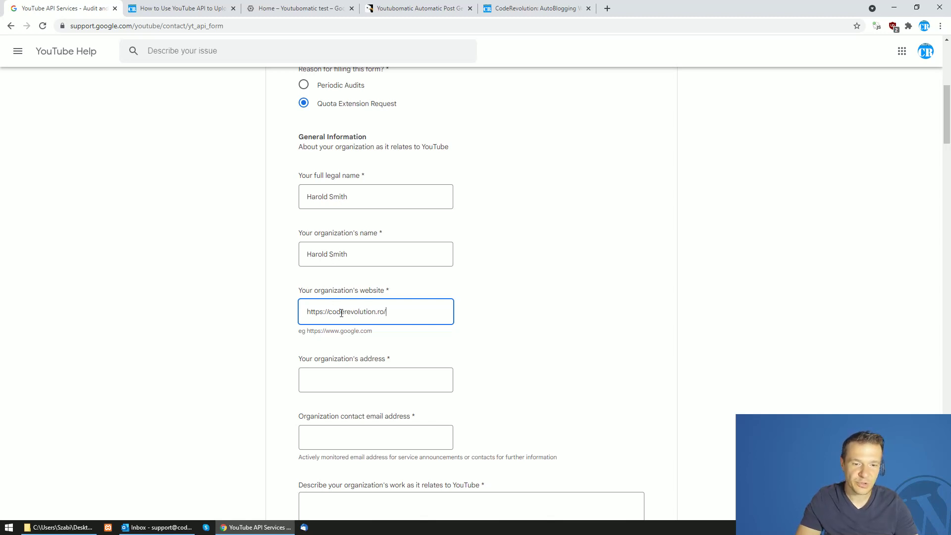
pyautogui.moveTo(328, 311); pyautogui.dragTo(387, 311)
pyautogui.click(399, 312)
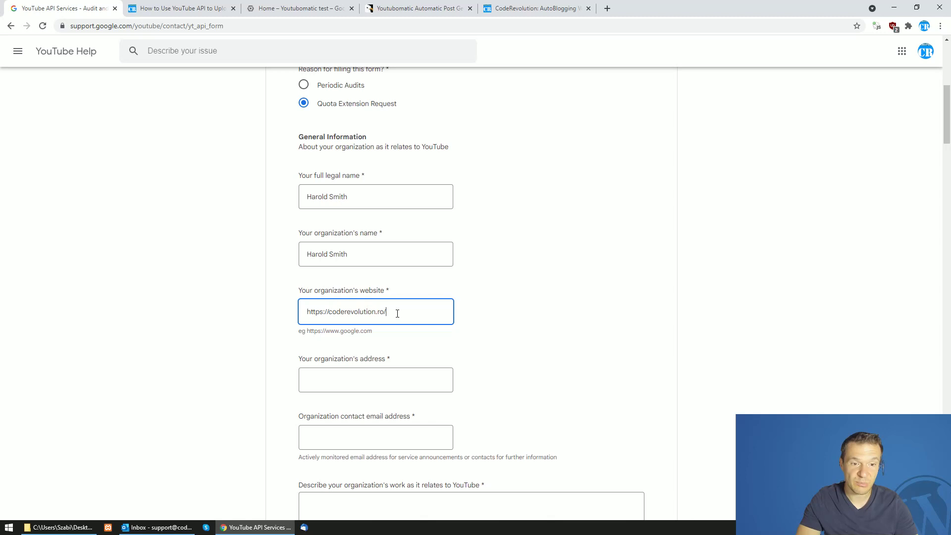
# Replace the organization name with 'CoderRevolution', checking the CodeRevolution site for the name
pyautogui.click(349, 254)
pyautogui.moveTo(348, 254); pyautogui.dragTo(296, 255)
pyautogui.write('Code')
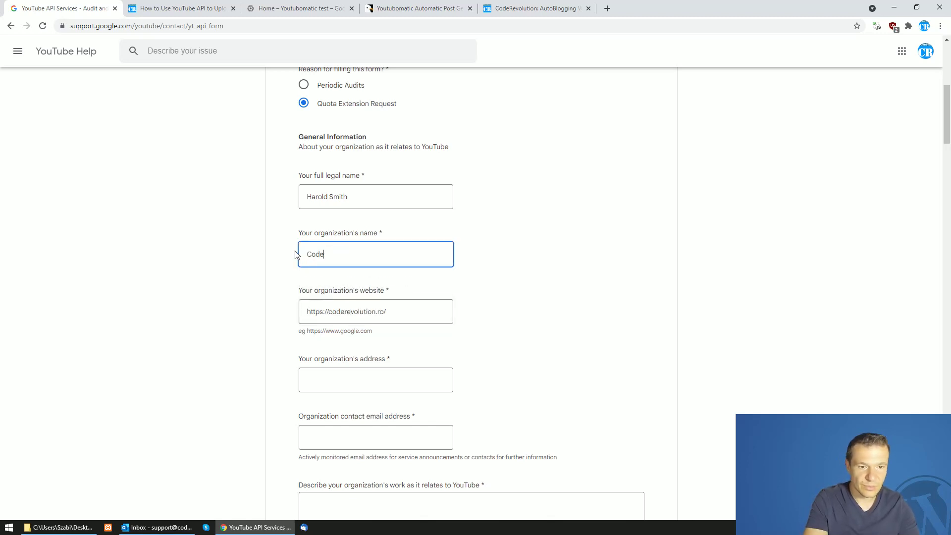
pyautogui.write('rRevolution')
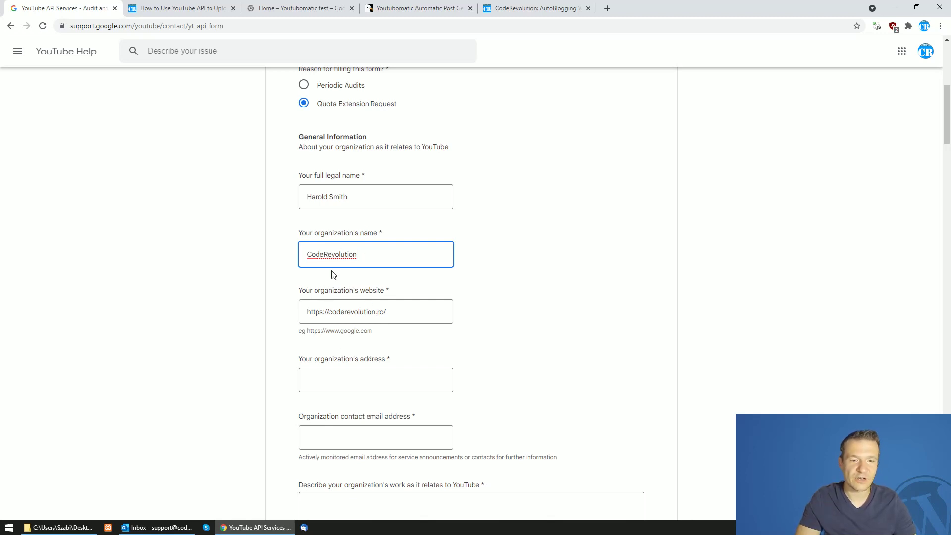
pyautogui.click(535, 8)
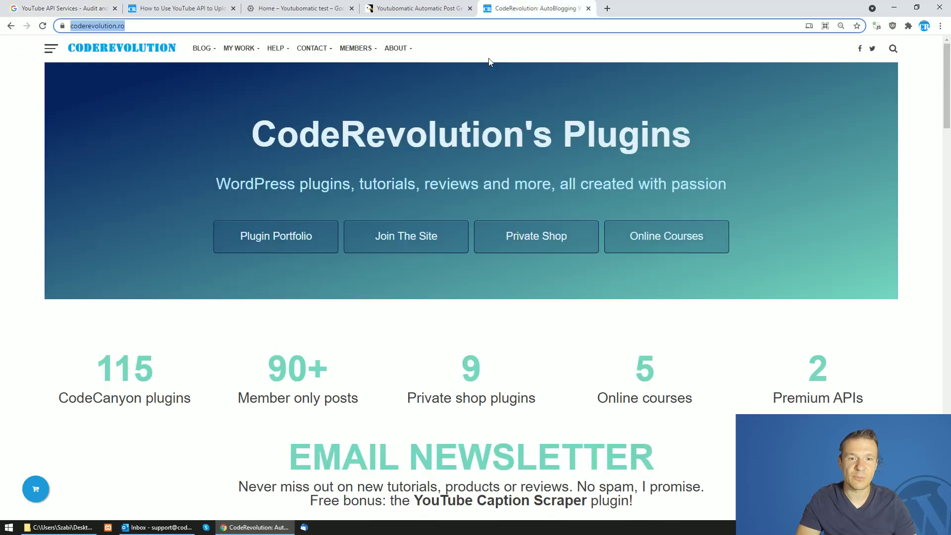
pyautogui.scroll(-9, 461, 204)
pyautogui.scroll(9, 401, 195)
pyautogui.click(81, 6)
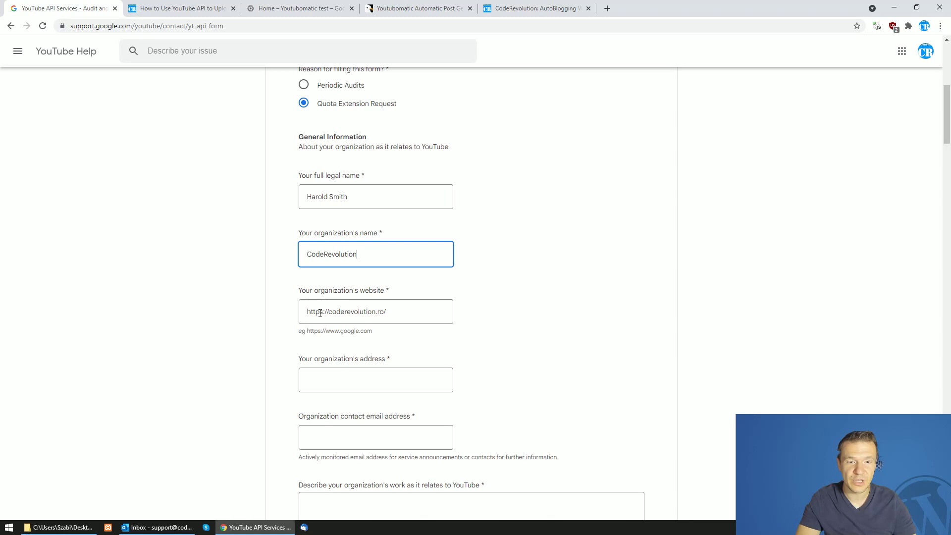
pyautogui.scroll(-2, 225, 357)
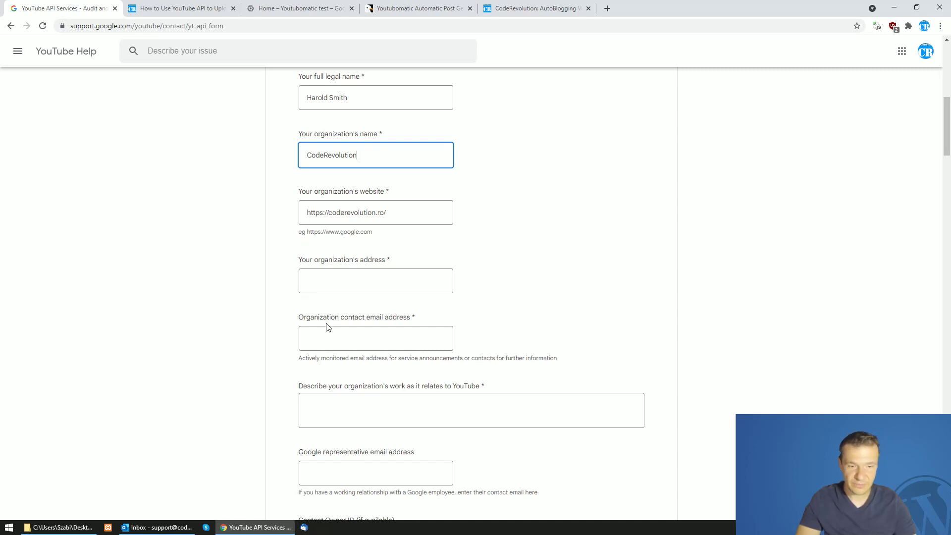
pyautogui.scroll(-2, 307, 243)
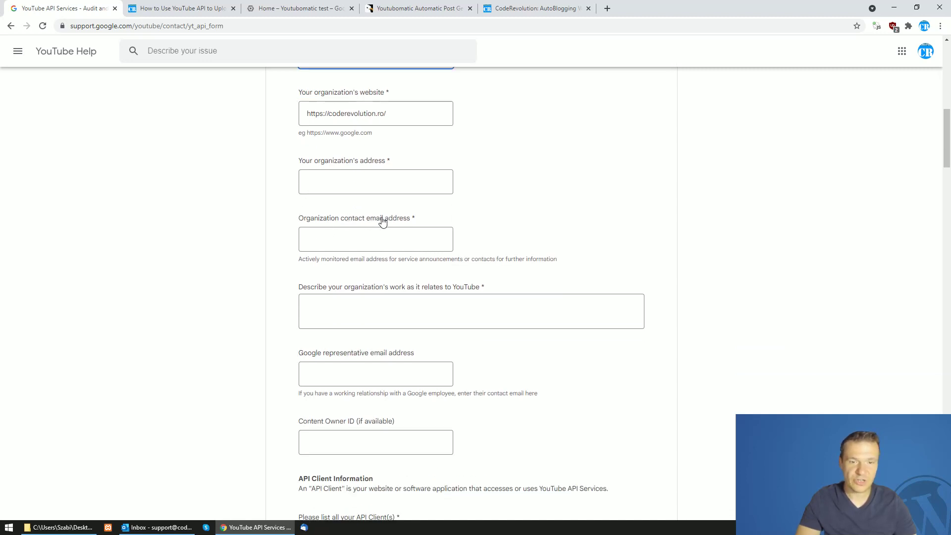
# Fill the organization contact email with the saved support address from Chrome autofill
pyautogui.click(342, 242)
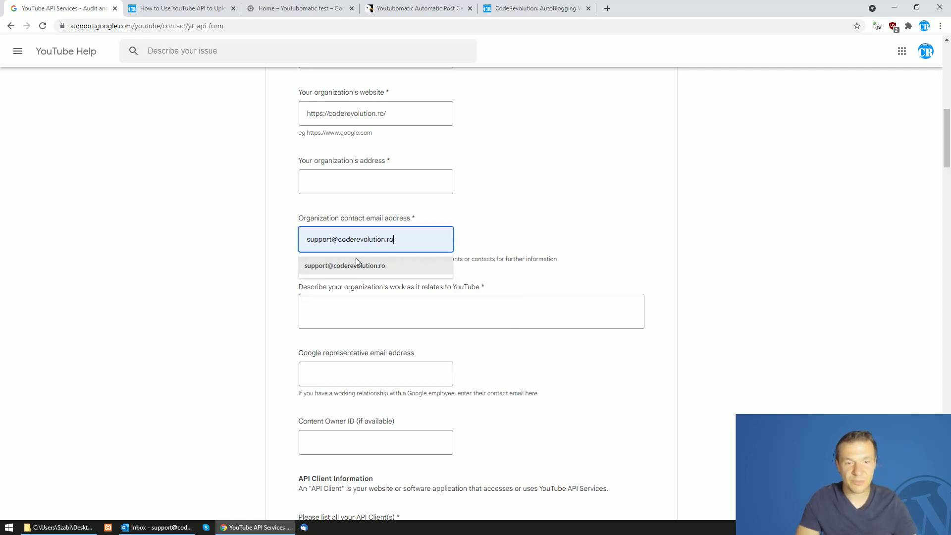
pyautogui.click(356, 258)
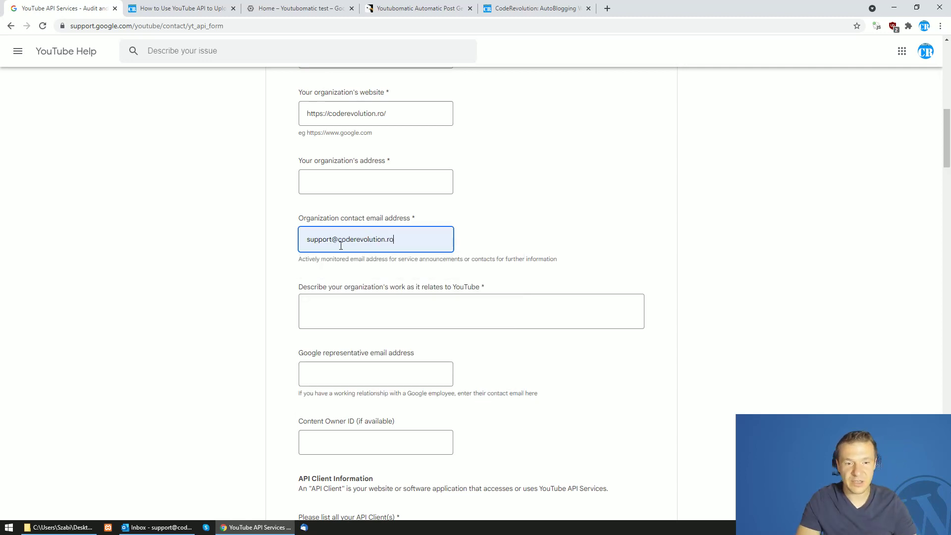
pyautogui.moveTo(338, 240); pyautogui.dragTo(403, 240)
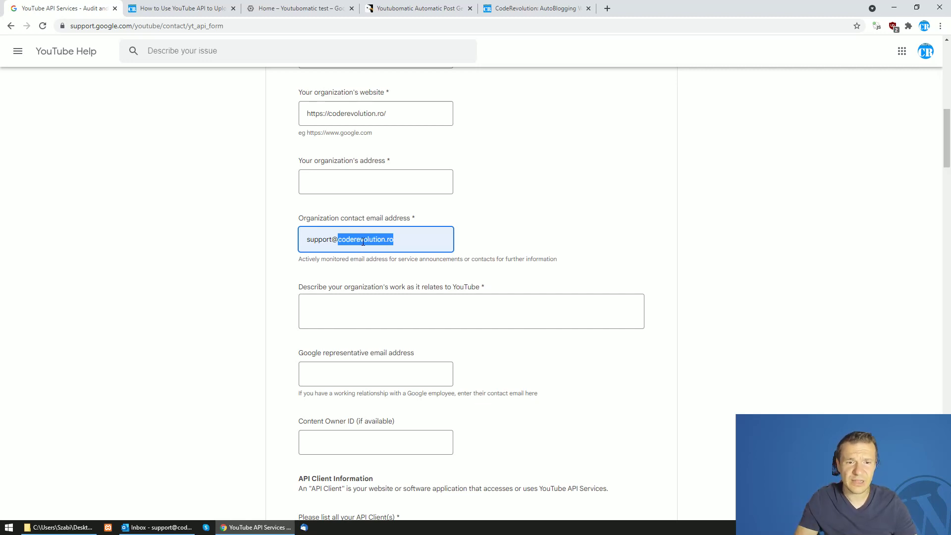
pyautogui.click(202, 244)
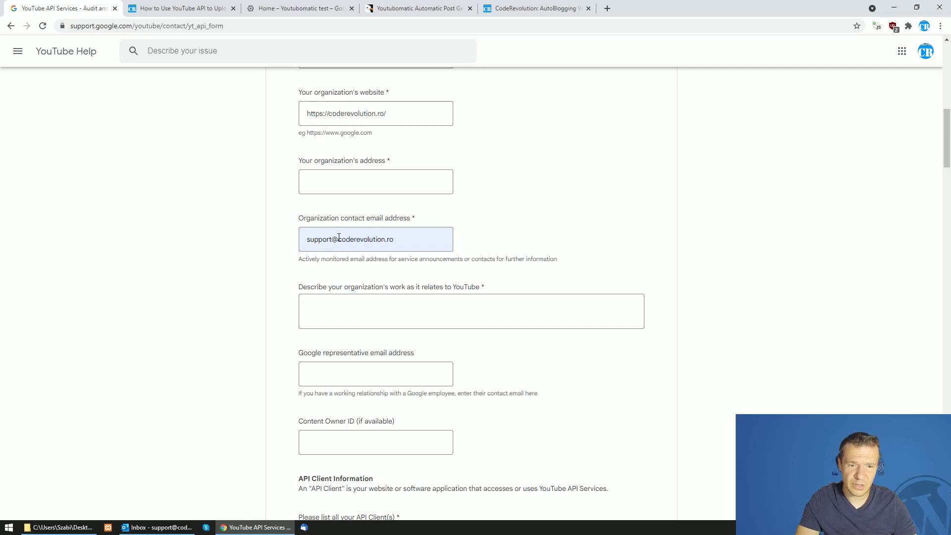
pyautogui.moveTo(339, 237); pyautogui.dragTo(396, 239)
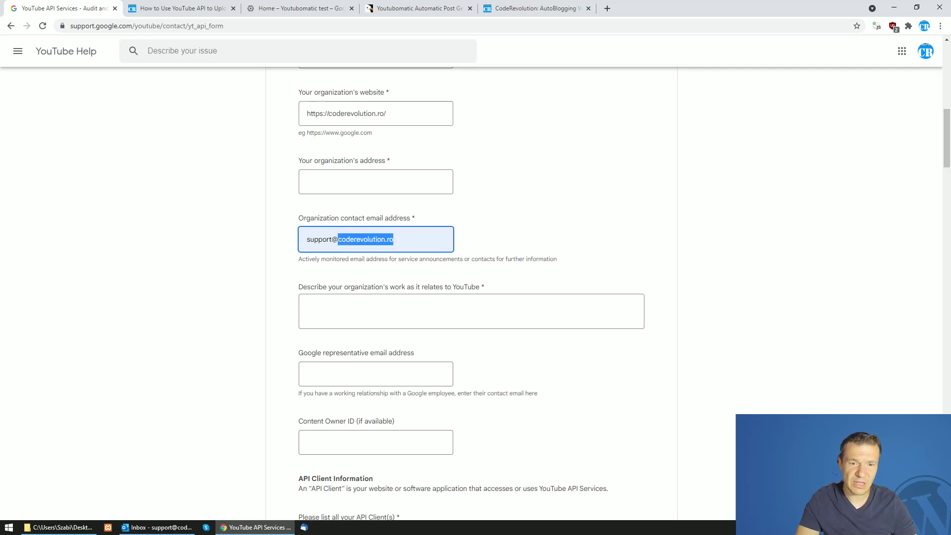
pyautogui.click(355, 243)
pyautogui.moveTo(391, 240); pyautogui.dragTo(393, 239)
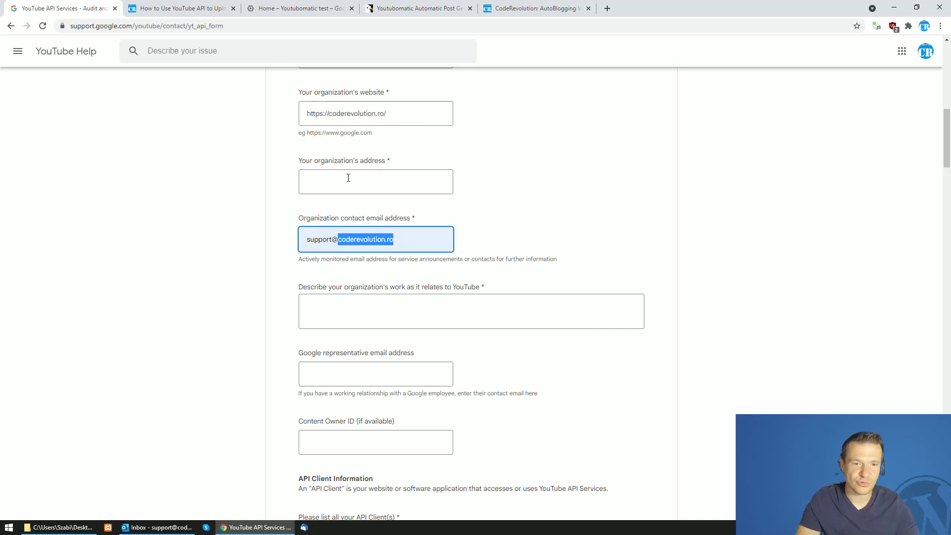
pyautogui.scroll(-2, 317, 213)
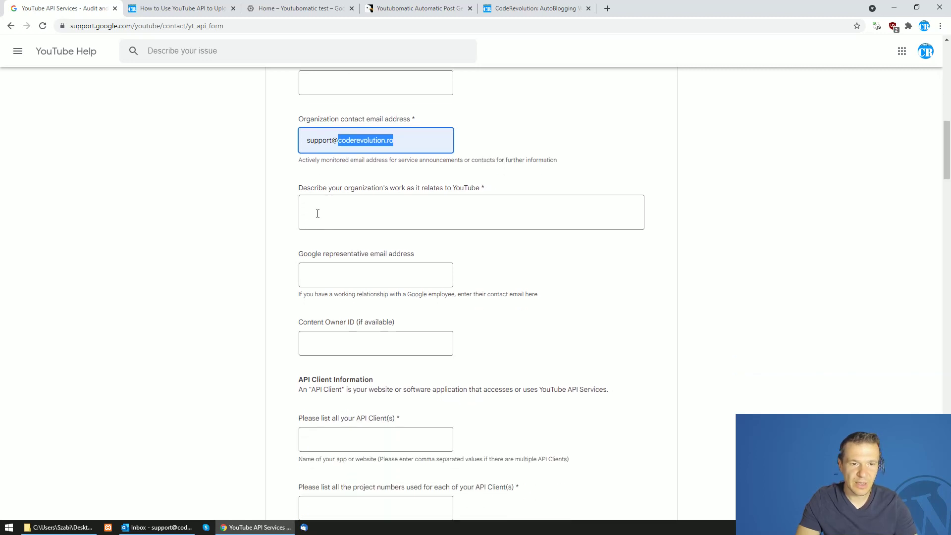
# Describe the organization's work as 'I want to upload videos to YouTube from my website, with the push of a button'
pyautogui.click(316, 201)
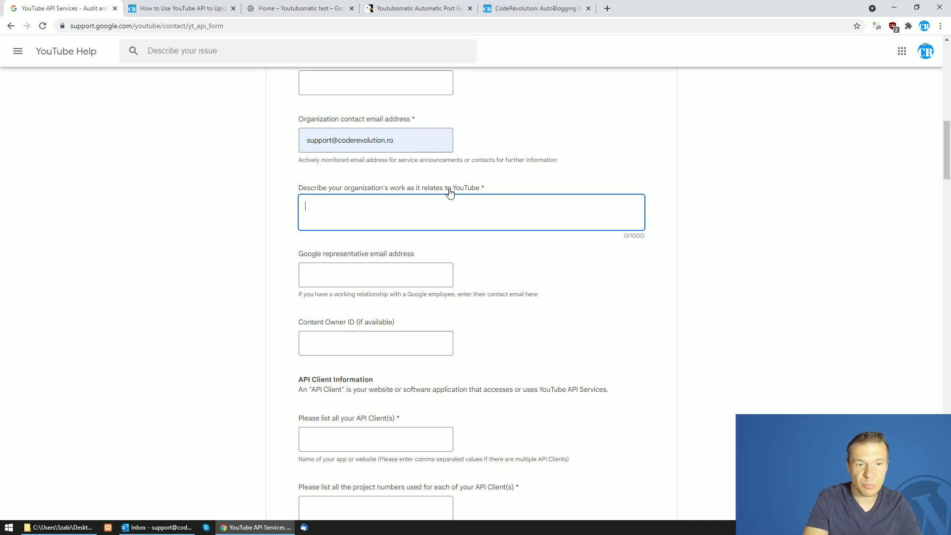
pyautogui.write('wa')
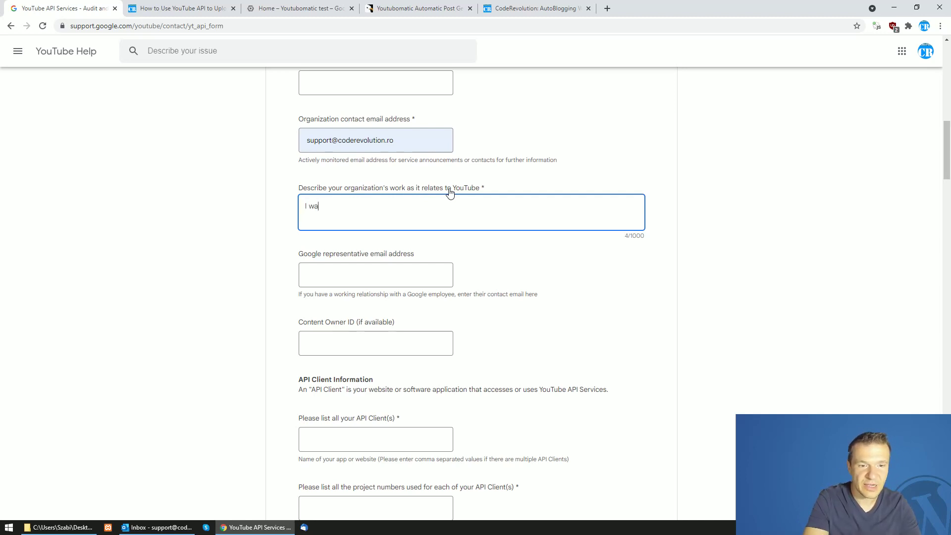
pyautogui.write('nt tp')
pyautogui.press('BackSpace')
pyautogui.press('BackSpace')
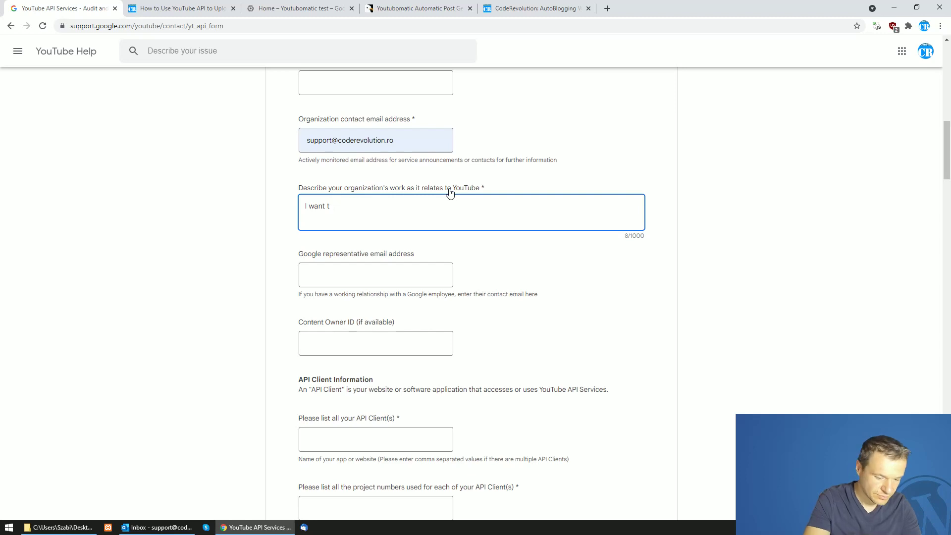
pyautogui.write('o upload')
pyautogui.write(' vi')
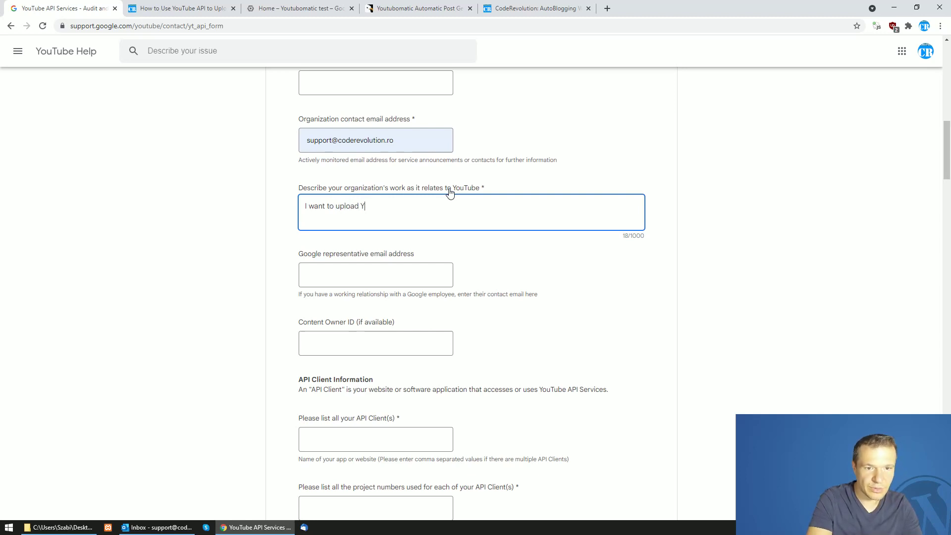
pyautogui.press('BackSpace')
pyautogui.press('BackSpace')
pyautogui.write('viode')
pyautogui.press('BackSpace')
pyautogui.press('BackSpace')
pyautogui.press('BackSpace')
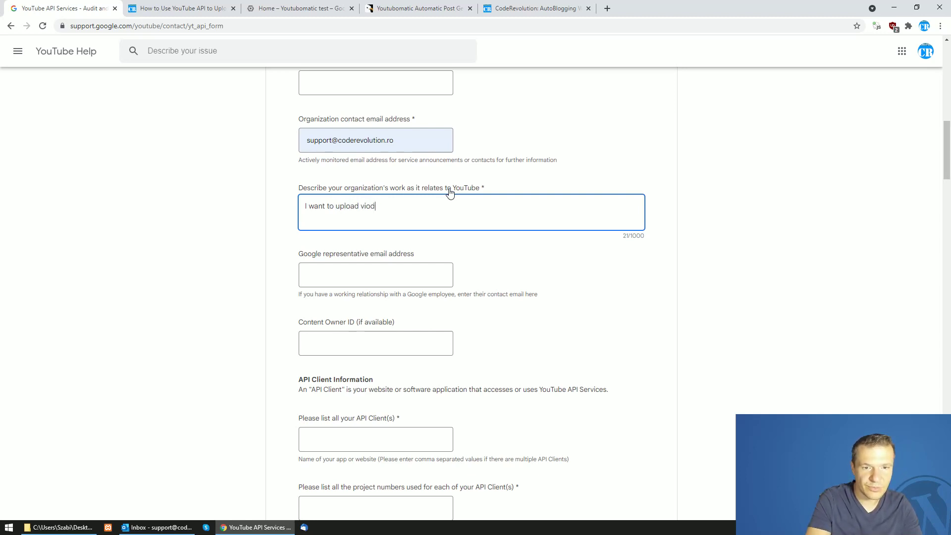
pyautogui.write('deos to YouT')
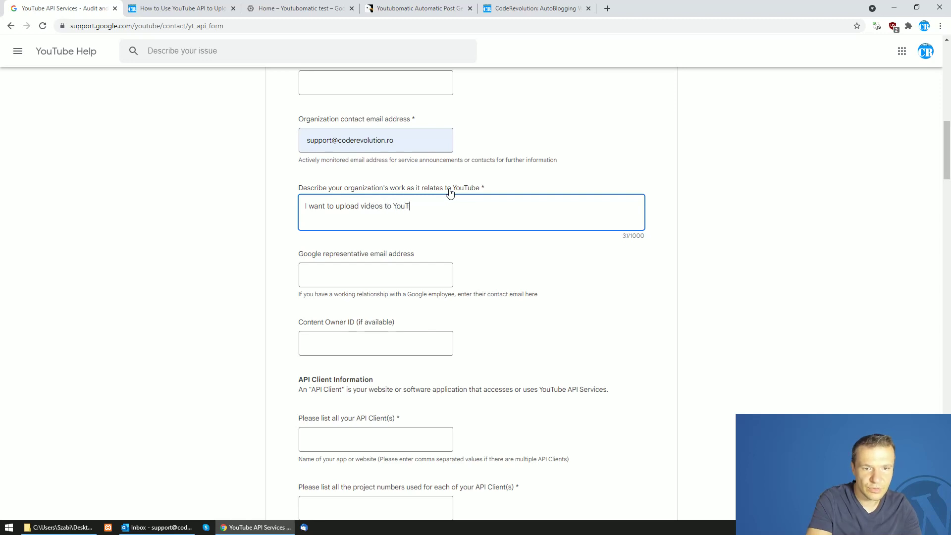
pyautogui.write('ube from my')
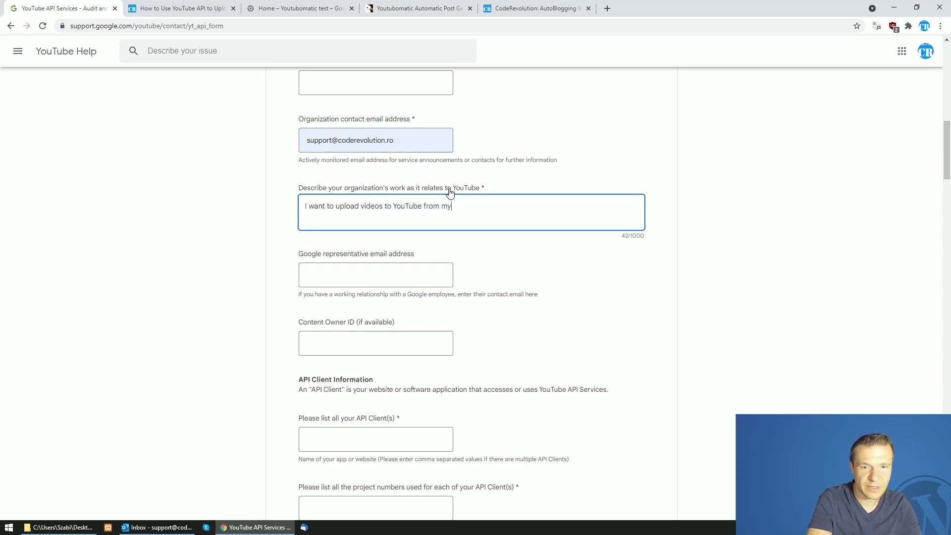
pyautogui.write(' website, ')
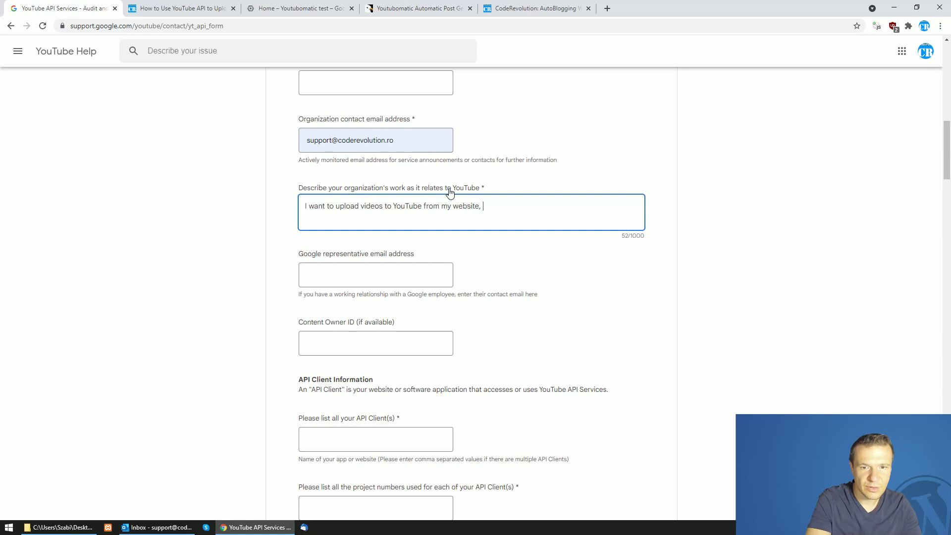
pyautogui.write('with th')
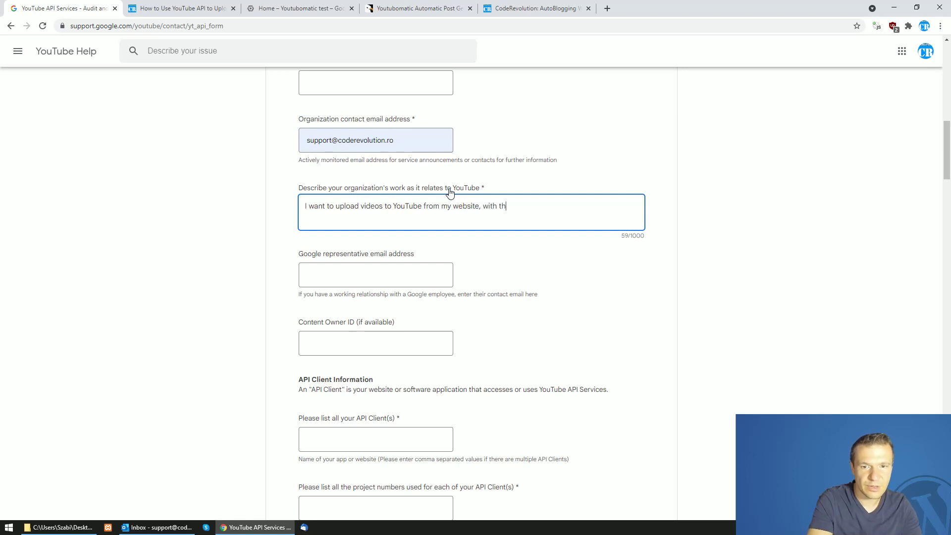
pyautogui.write('e push of a ')
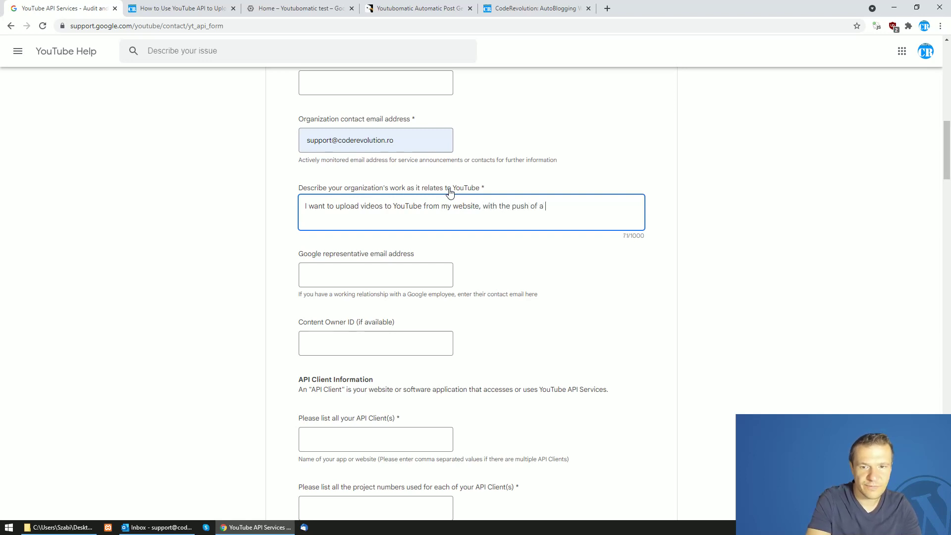
pyautogui.write('button')
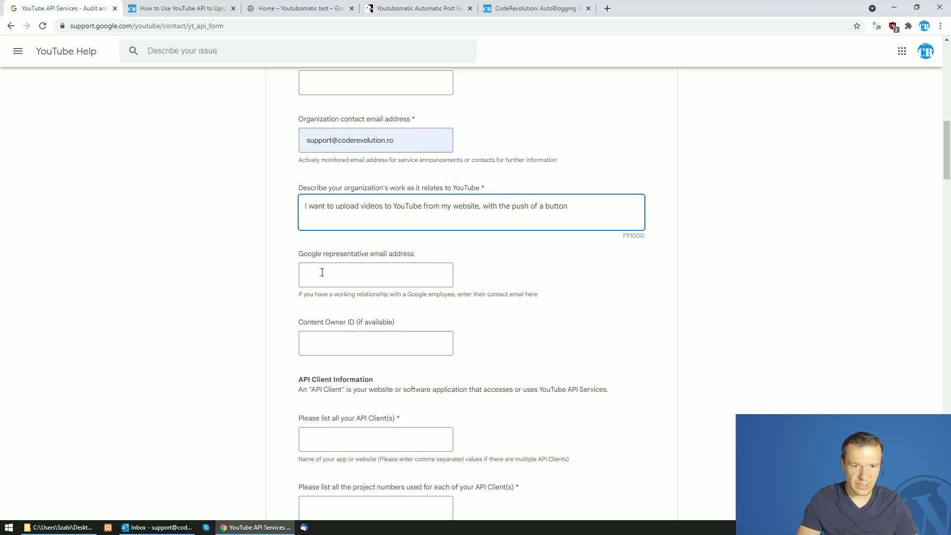
# Copy the organization contact email into the Google representative email field
pyautogui.tripleClick(345, 134)
pyautogui.hotkey('ctrl', 'c')
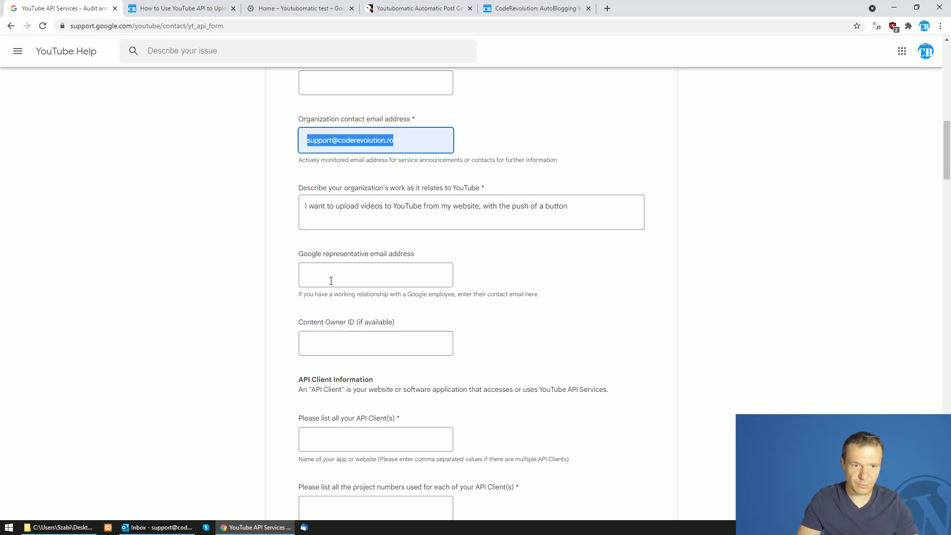
pyautogui.click(331, 281)
pyautogui.hotkey('ctrl', 'v')
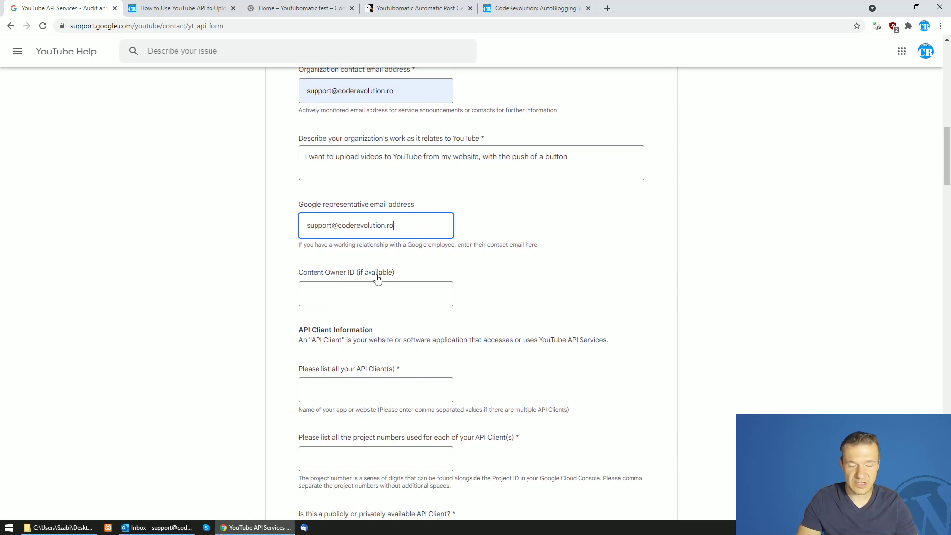
pyautogui.scroll(-3, 377, 279)
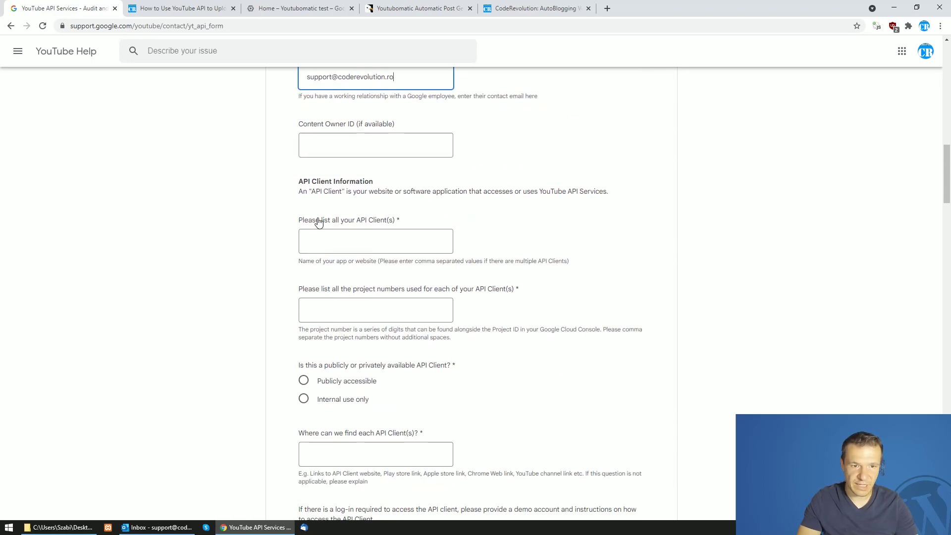
# Point out the API Client Information question and review the CodeRevolution, Cloud console and tutorial tabs
pyautogui.moveTo(299, 181); pyautogui.dragTo(373, 182)
pyautogui.moveTo(313, 194); pyautogui.dragTo(387, 221)
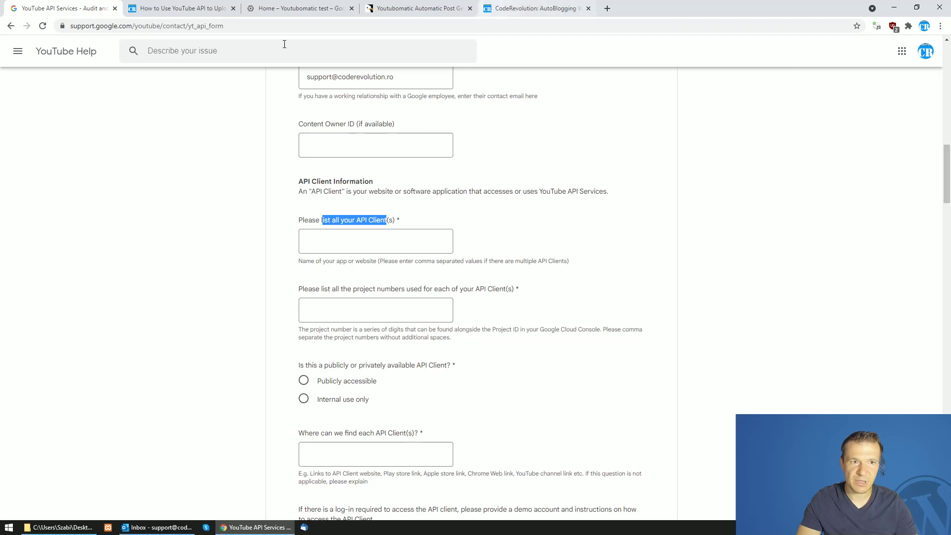
pyautogui.click(502, 8)
pyautogui.click(298, 8)
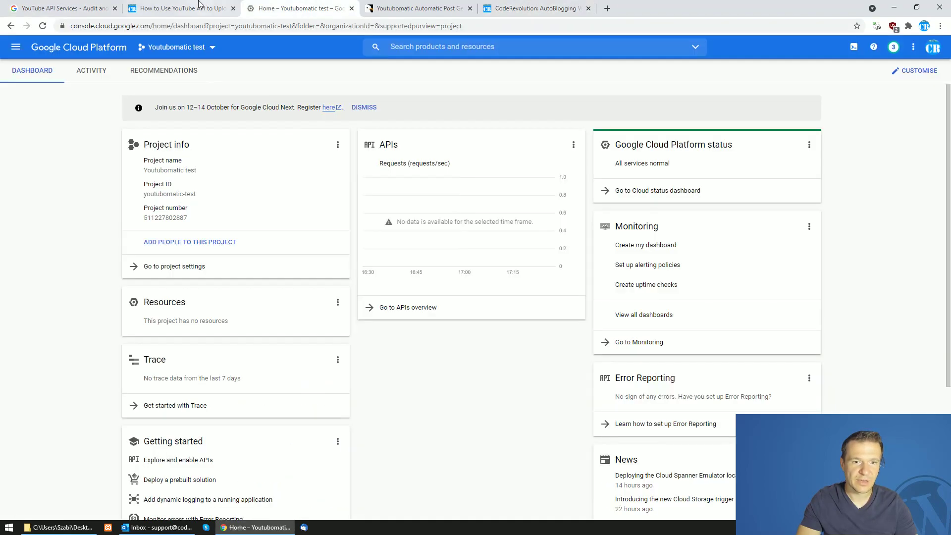
pyautogui.click(199, 8)
pyautogui.click(99, 8)
pyautogui.click(329, 239)
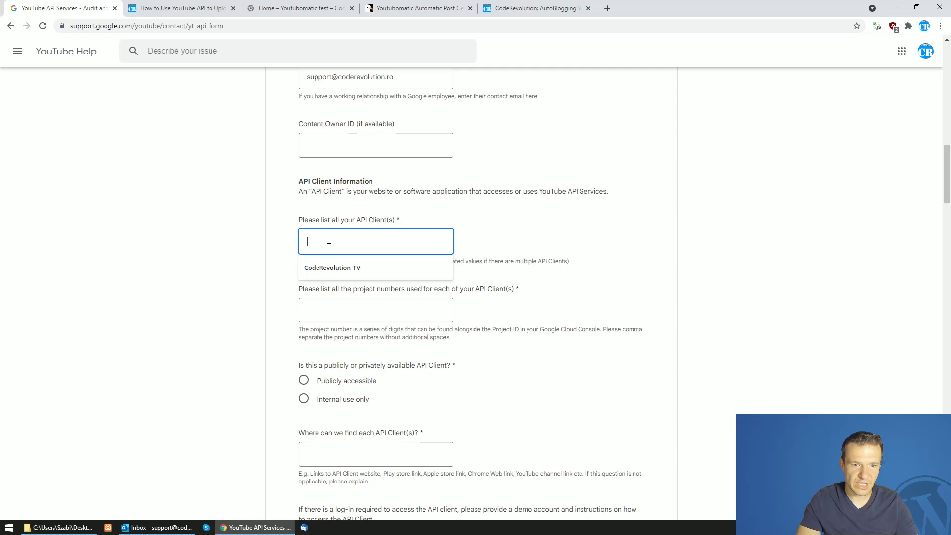
pyautogui.write('https://coderevolution.ro/')
pyautogui.moveTo(329, 243); pyautogui.dragTo(306, 243)
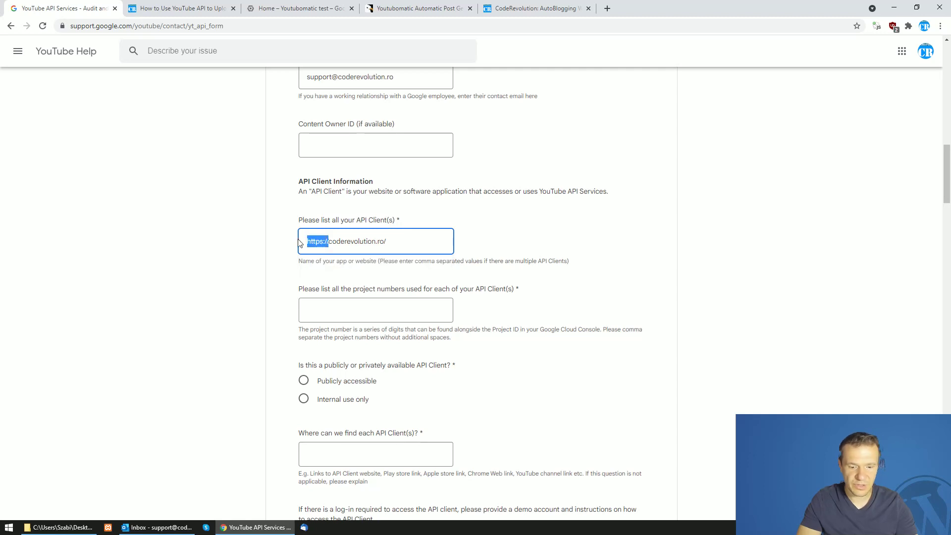
pyautogui.press('BackSpace')
pyautogui.press('BackSpace')
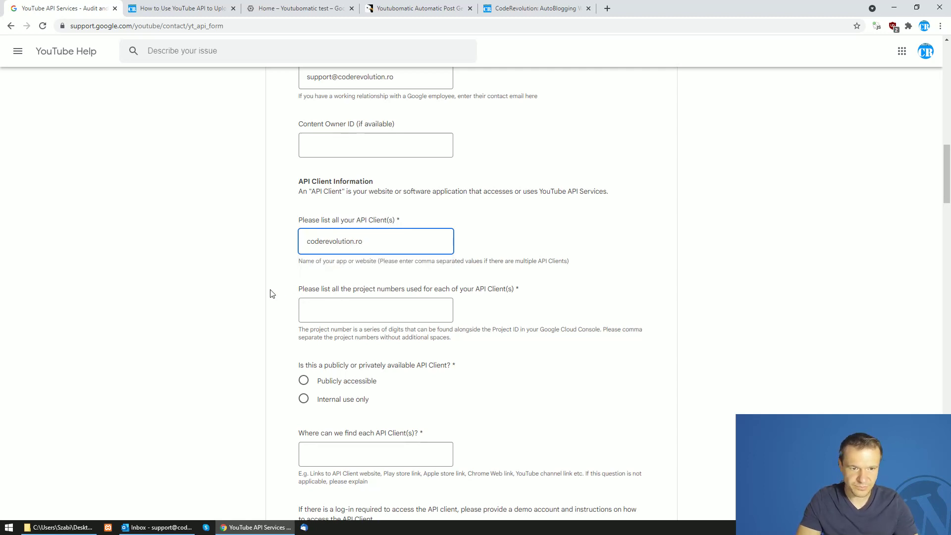
pyautogui.click(271, 294)
pyautogui.scroll(-1, 272, 294)
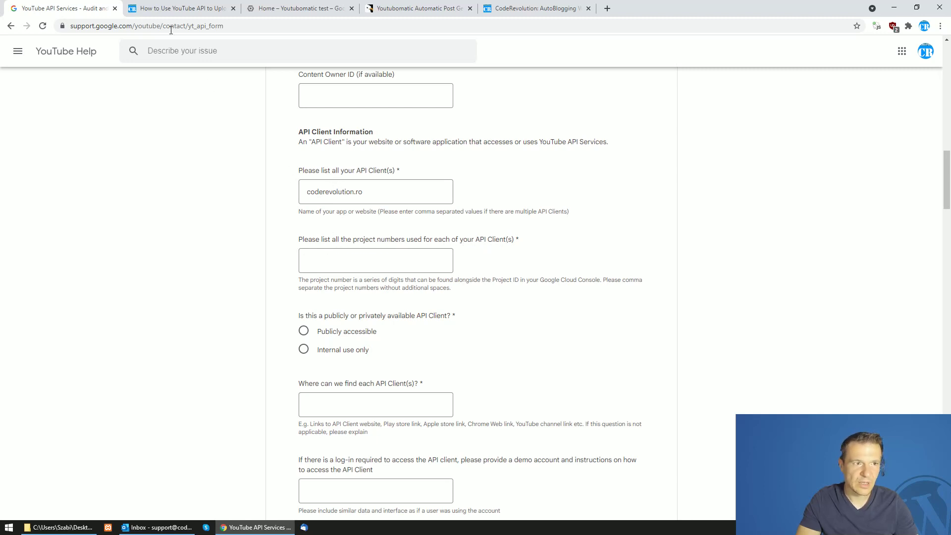
pyautogui.click(278, 8)
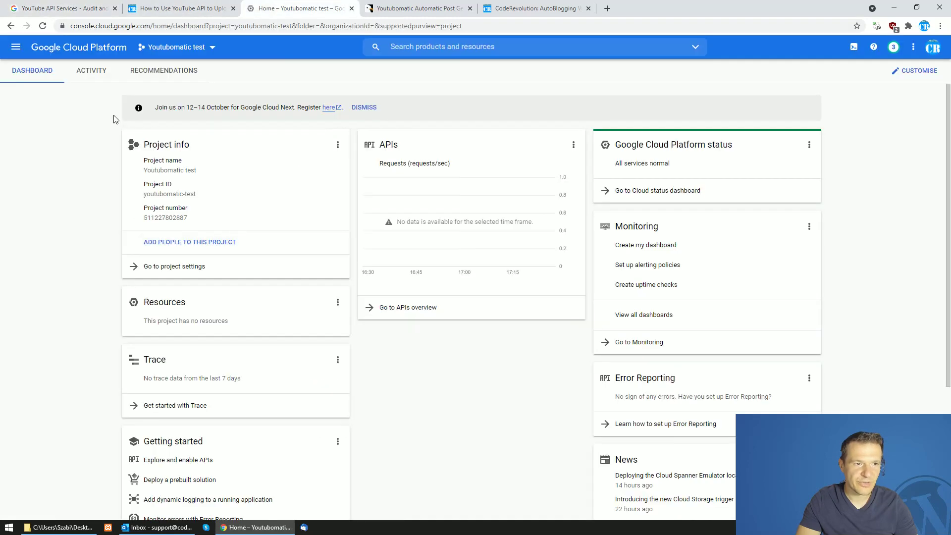
# Copy the Youtubomatic test project number from the Project info card into the form's project numbers field
pyautogui.doubleClick(155, 218)
pyautogui.hotkey('ctrl', 'c')
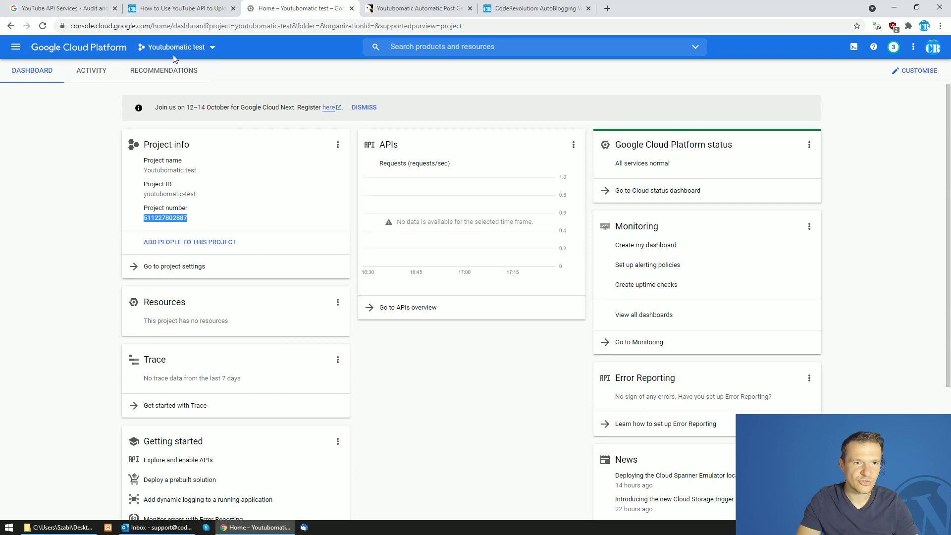
pyautogui.click(86, 4)
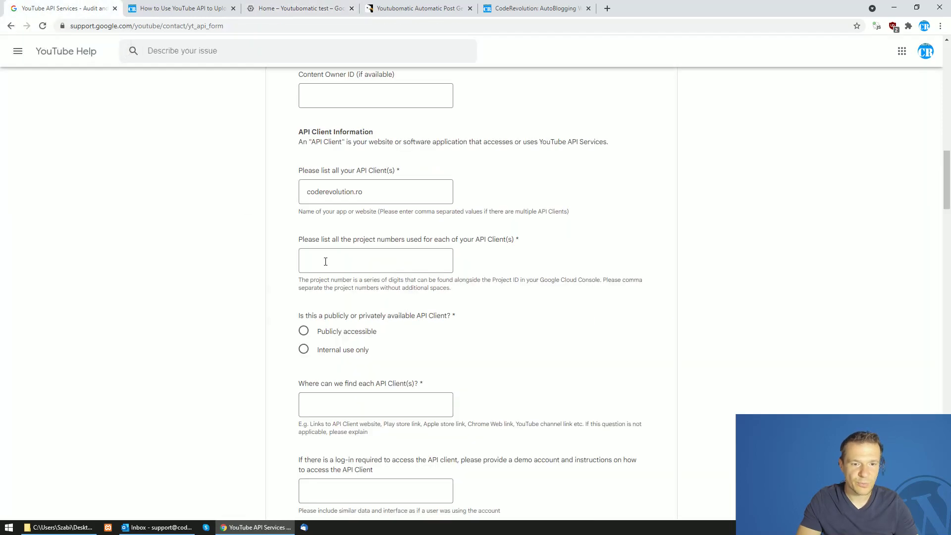
pyautogui.click(343, 266)
pyautogui.hotkey('ctrl', 'v')
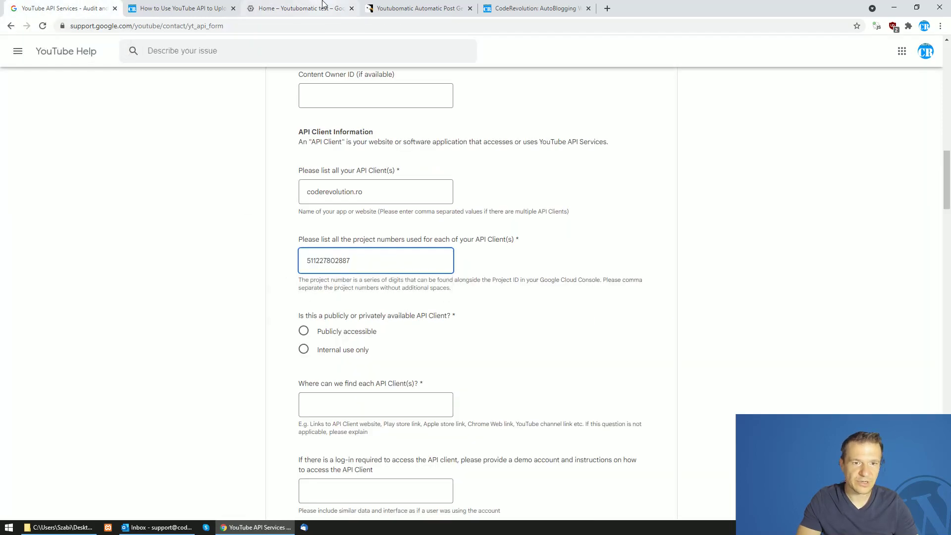
pyautogui.scroll(-2, 248, 280)
# Mark the client 'Internal use only' and explain that a website button uploads the video to YouTube
pyautogui.click(304, 251)
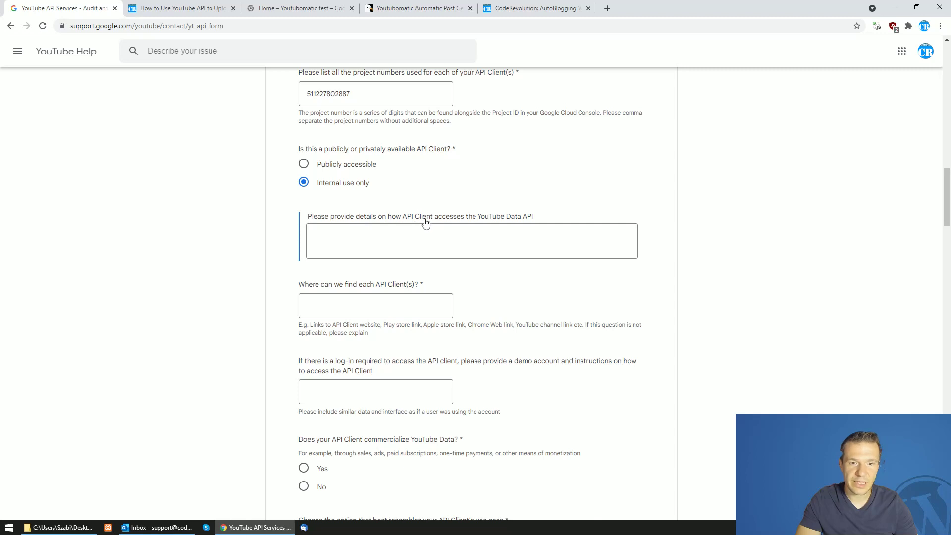
pyautogui.click(379, 243)
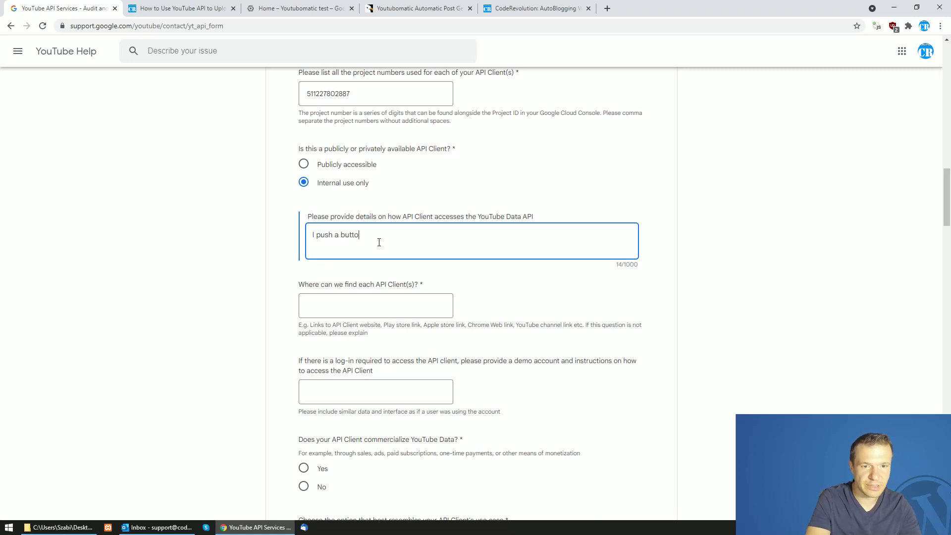
pyautogui.write('I push a button on my ')
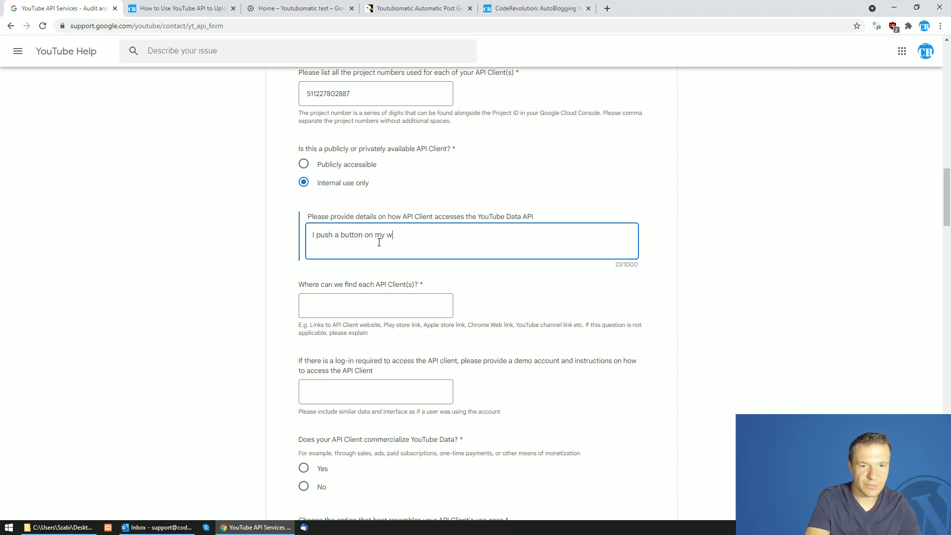
pyautogui.write('website and the respective video')
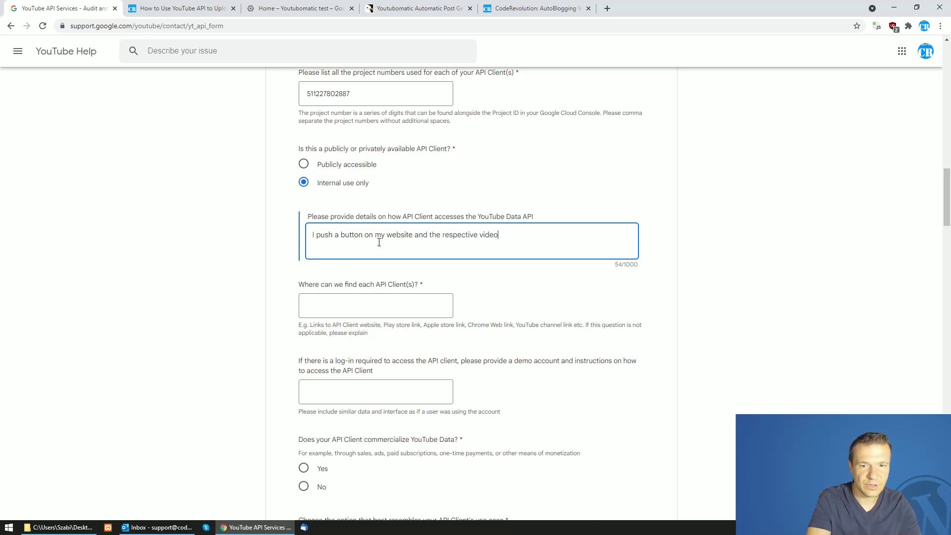
pyautogui.write(' is uploaded to YouTube')
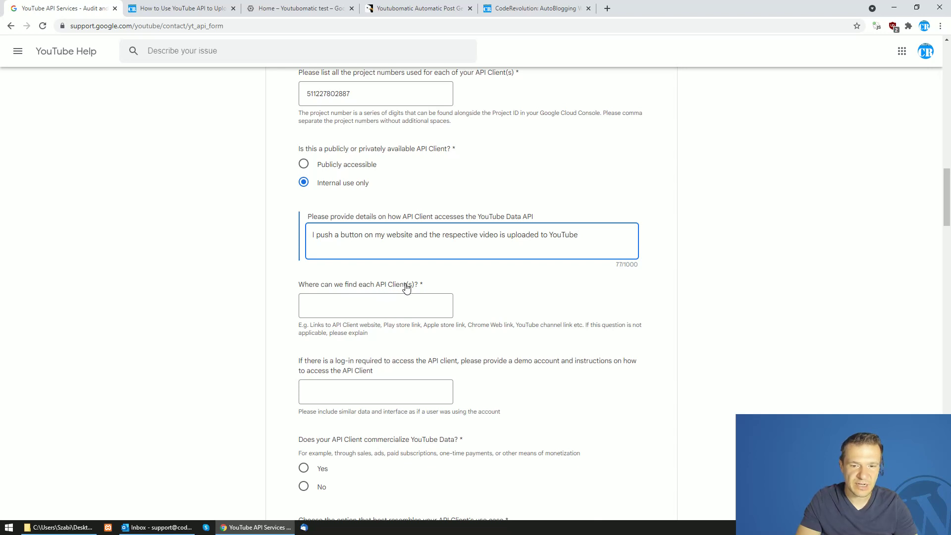
pyautogui.moveTo(521, 328); pyautogui.dragTo(563, 325)
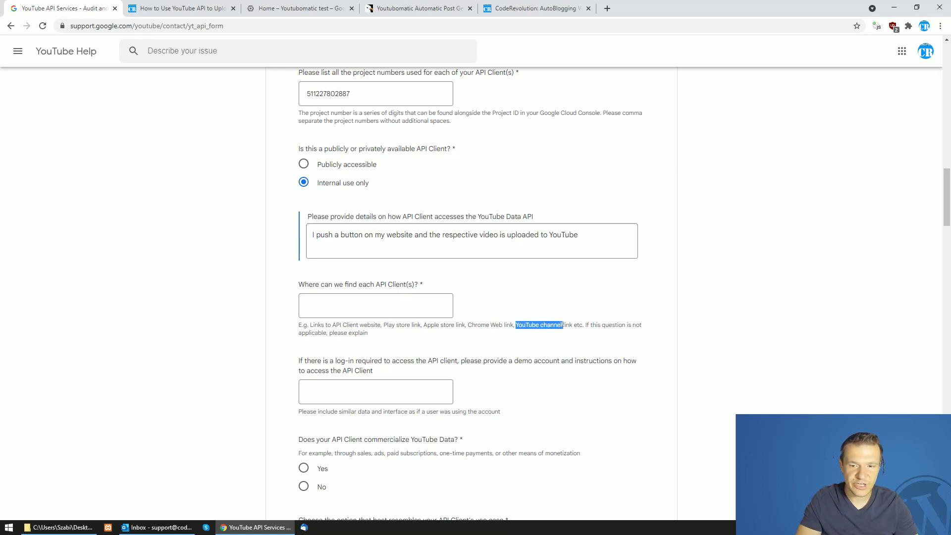
# Open youtube.com in a new tab, go to the CodeRevolution TV channel page, and select its URL
pyautogui.click(607, 2)
pyautogui.write('youtube.com')
pyautogui.press('Return')
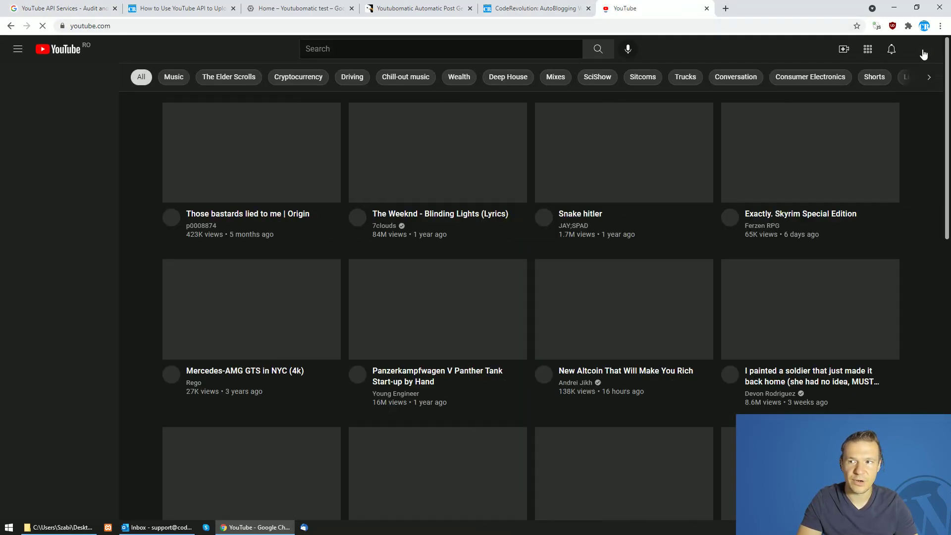
pyautogui.click(921, 50)
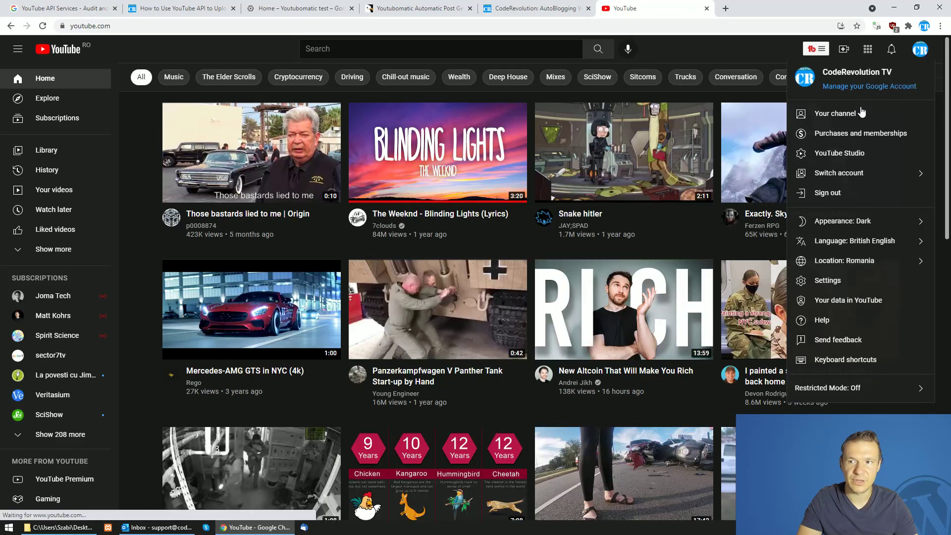
pyautogui.click(842, 114)
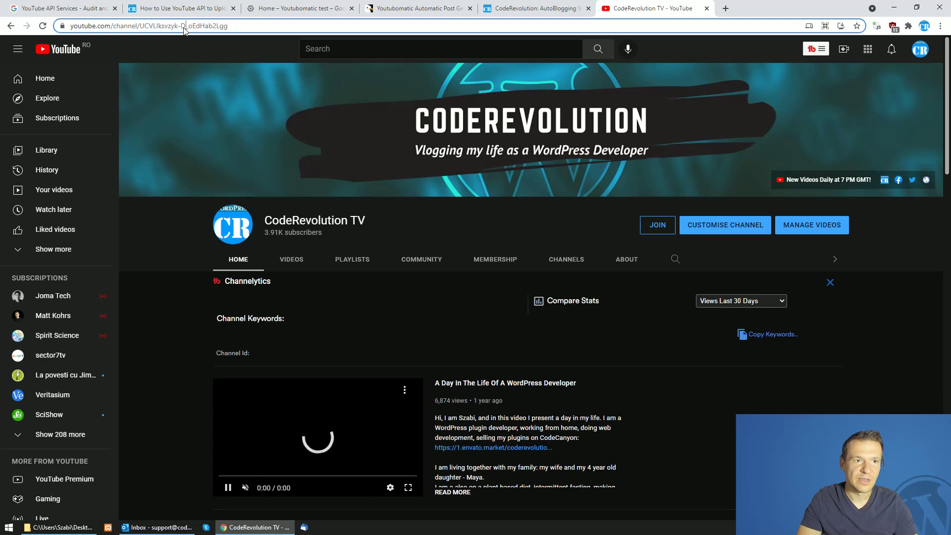
pyautogui.click(189, 25)
pyautogui.hotkey('ctrl', 'c')
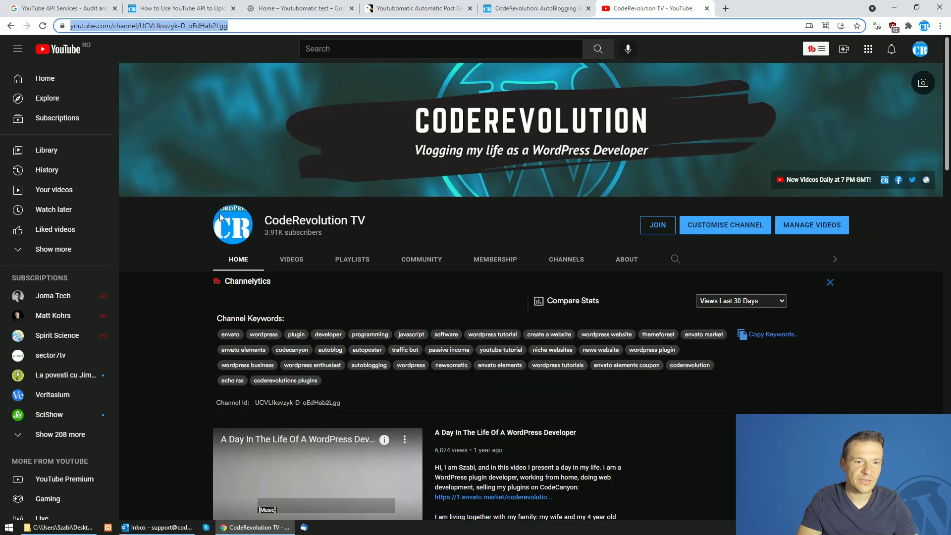
pyautogui.scroll(-3, 256, 394)
pyautogui.scroll(3, 186, 228)
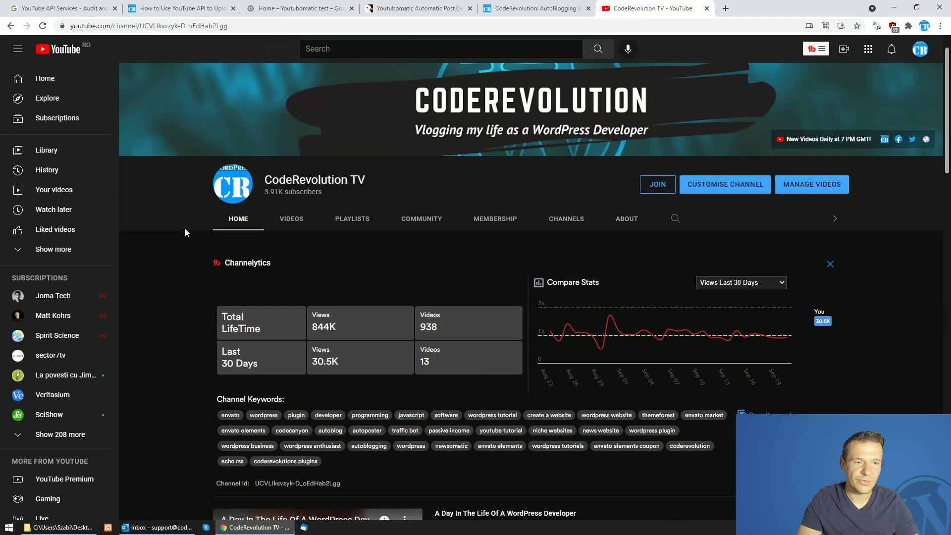
# Paste the CodeRevolution TV channel URL as the answer to 'Where can we find each API Client(s)?'
pyautogui.click(92, 5)
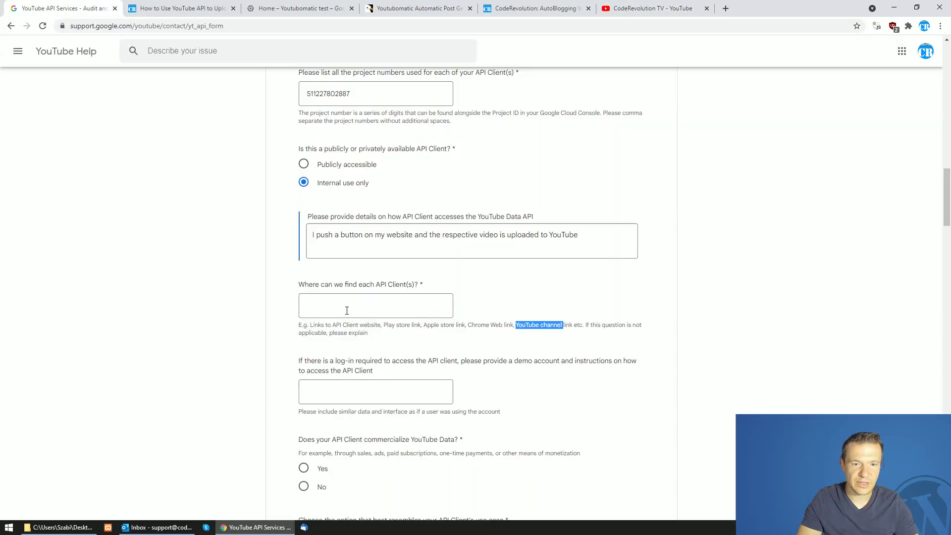
pyautogui.click(346, 311)
pyautogui.hotkey('ctrl', 'v')
pyautogui.click(324, 324)
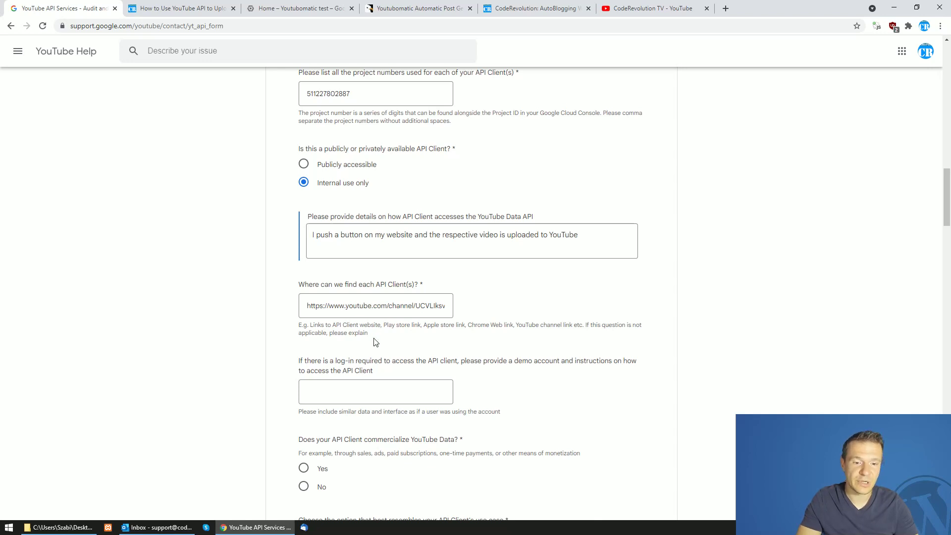
pyautogui.scroll(-1, 347, 319)
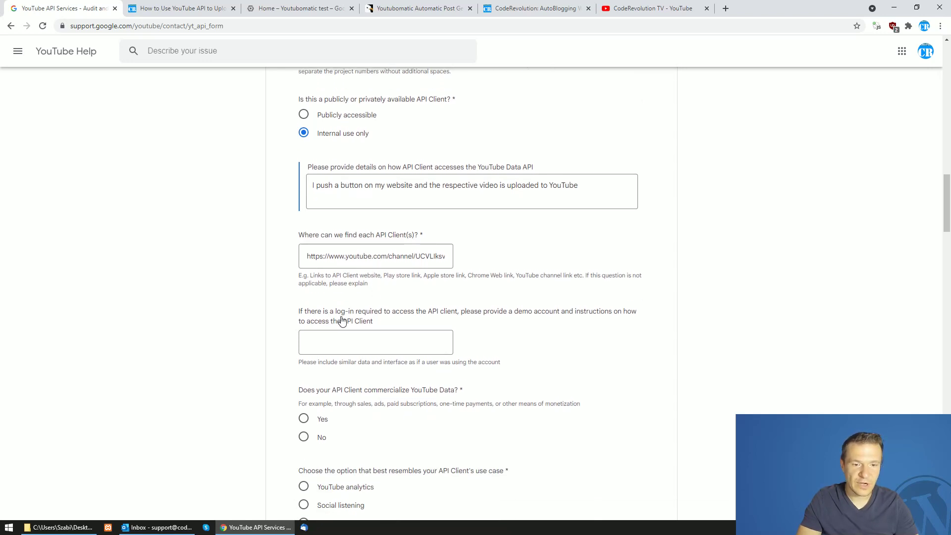
# Answer the log-in details question with 'not applicable'
pyautogui.click(381, 347)
pyautogui.write('no ')
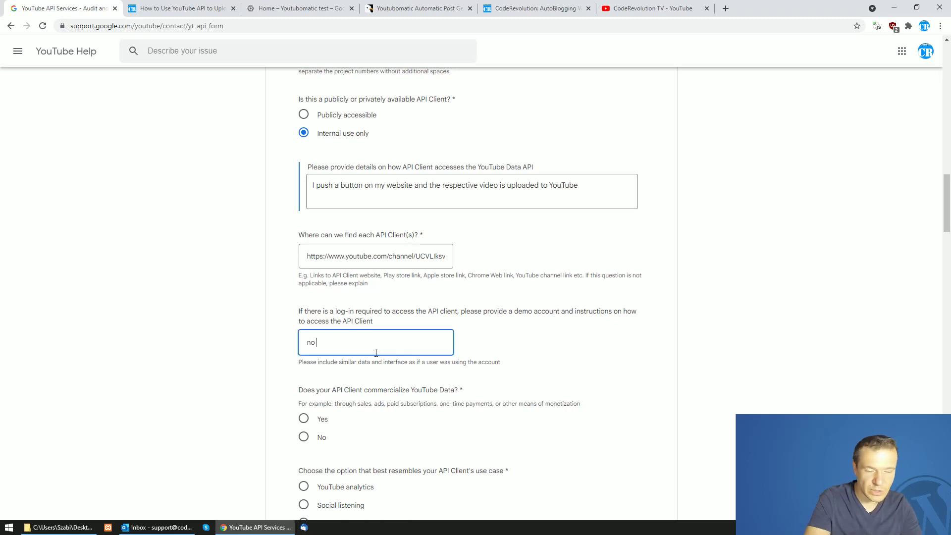
pyautogui.write('login')
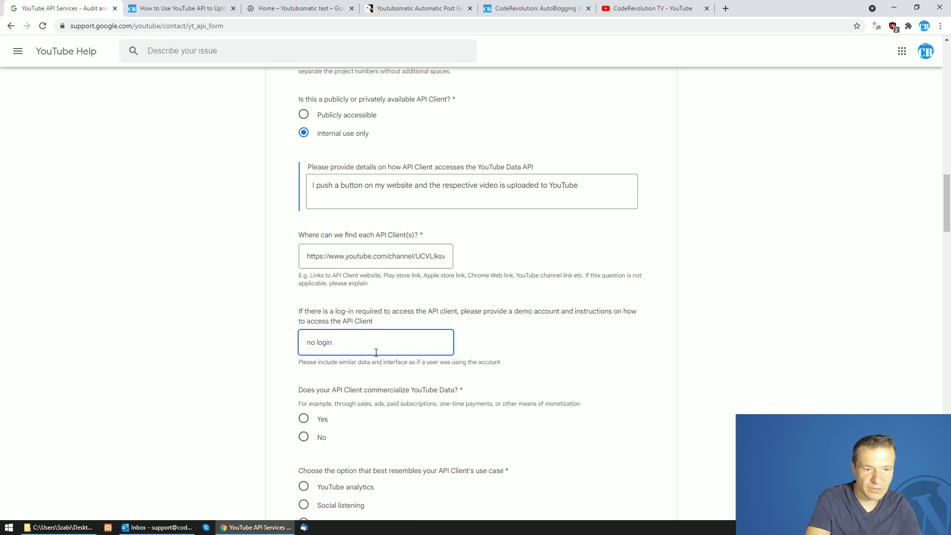
pyautogui.hotkey('ctrl', 'a')
pyautogui.write('not applica')
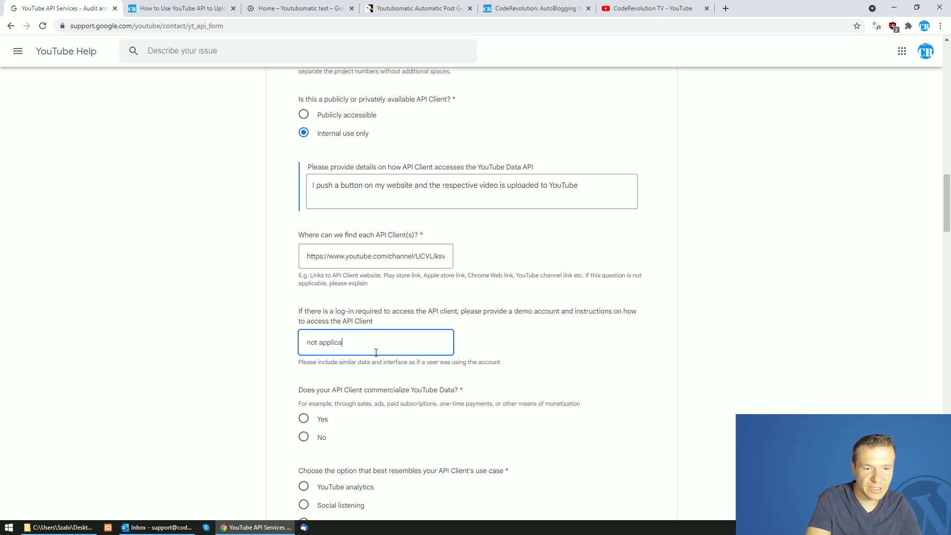
pyautogui.write('ble')
pyautogui.scroll(-2, 362, 322)
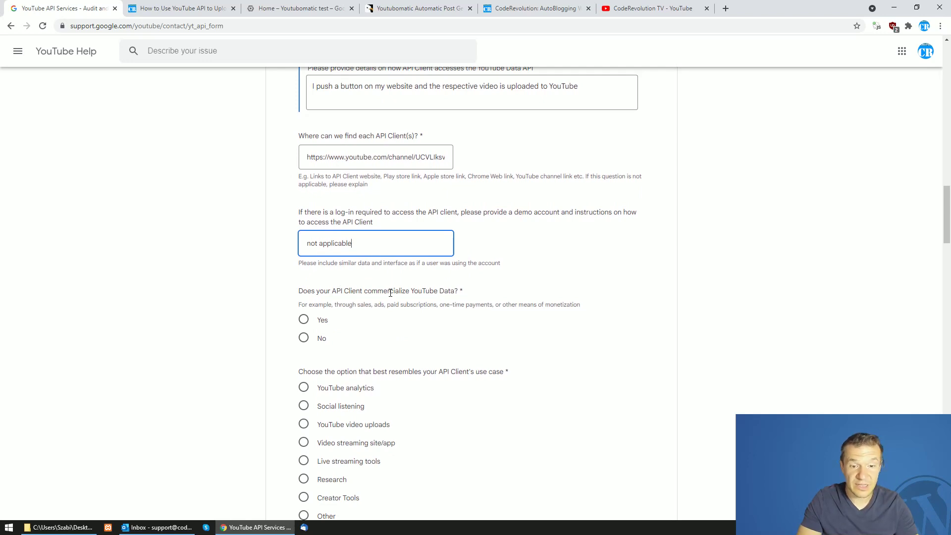
# Answer No to commercializing YouTube data and pick 'YouTube video uploads' as the use case
pyautogui.click(303, 338)
pyautogui.scroll(-2, 303, 339)
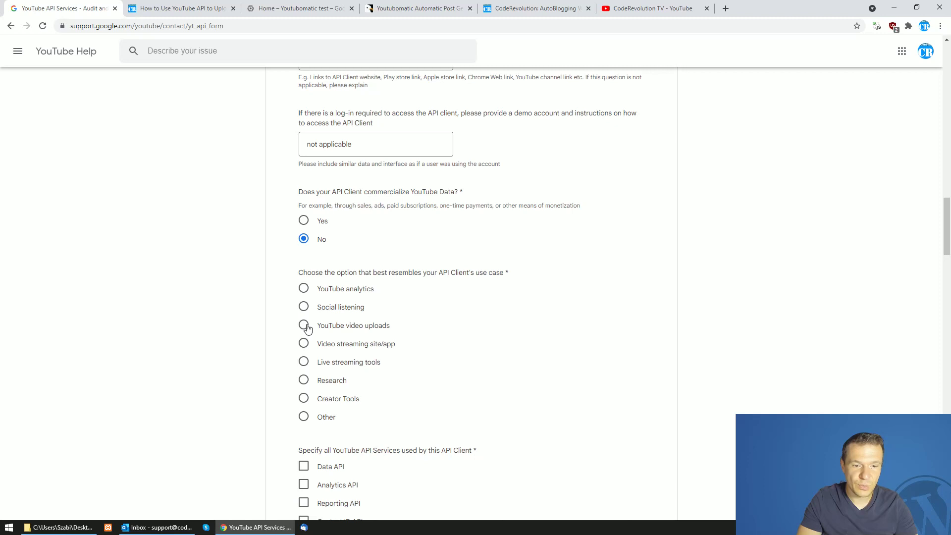
pyautogui.click(304, 326)
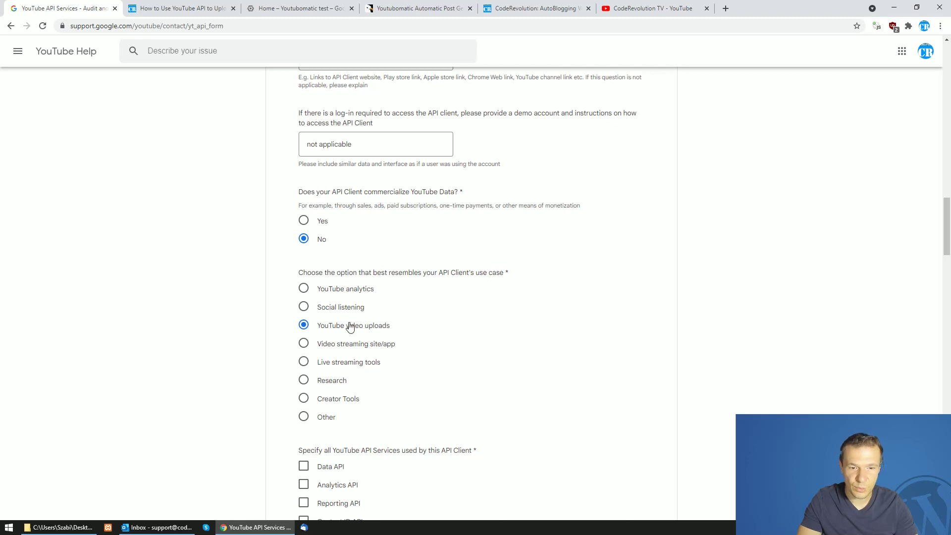
pyautogui.scroll(-2, 355, 342)
# Tick Data API as the service used and Viewers as the primary audience
pyautogui.scroll(-2, 355, 342)
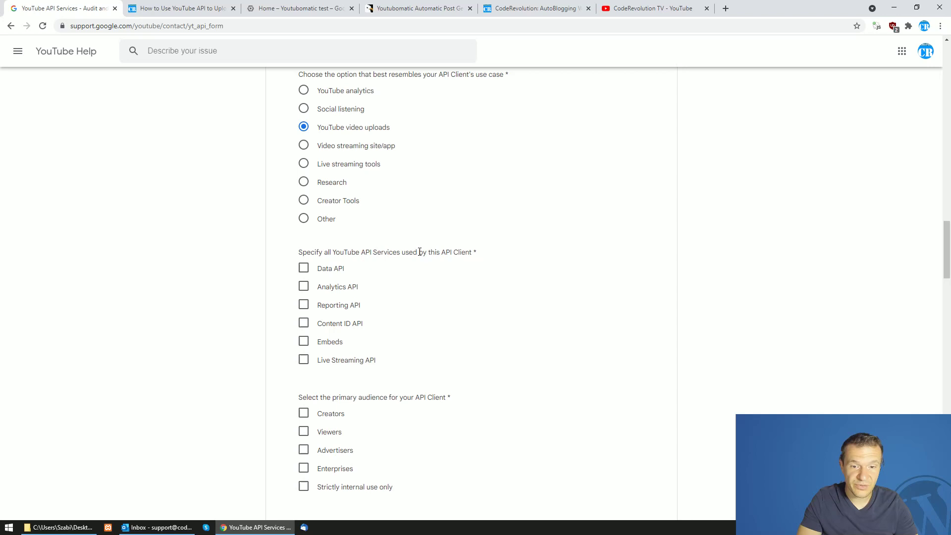
pyautogui.click(304, 268)
pyautogui.scroll(-3, 337, 276)
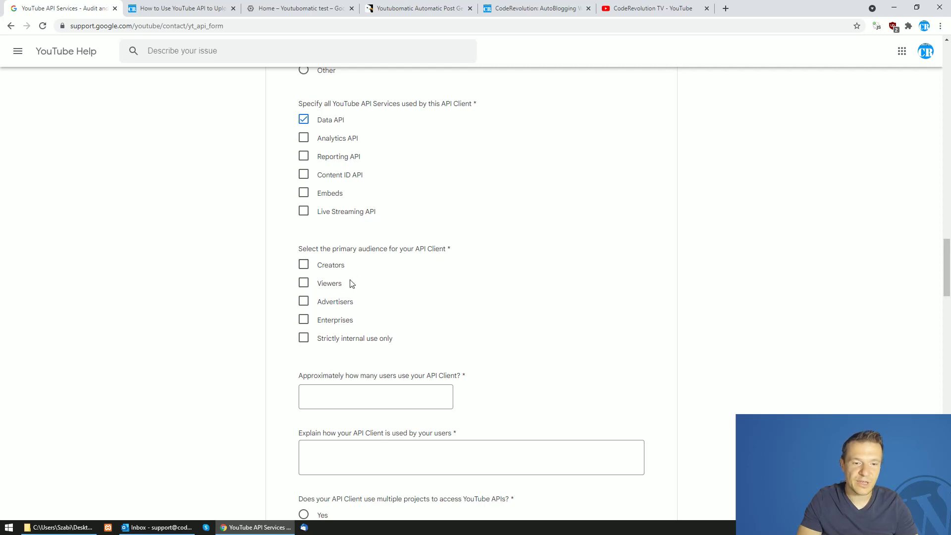
pyautogui.click(303, 283)
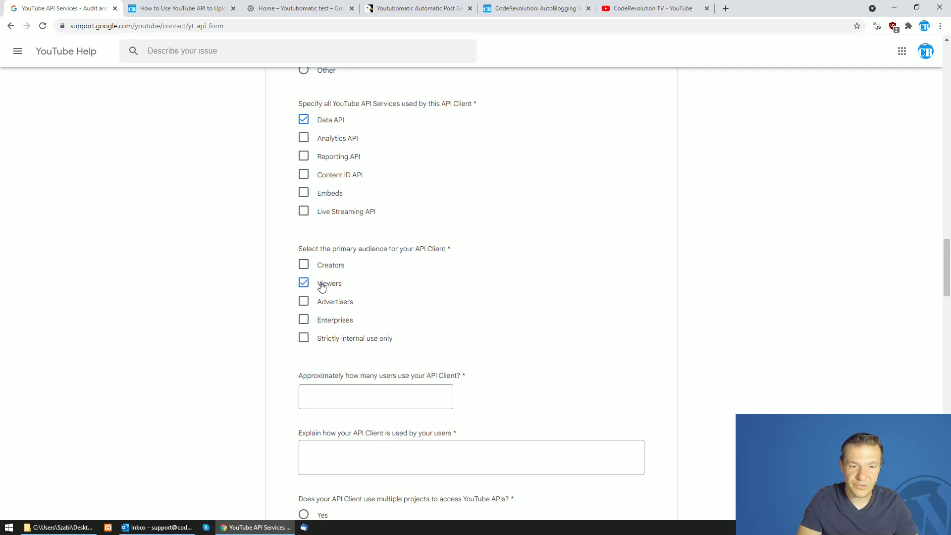
pyautogui.scroll(-2, 327, 287)
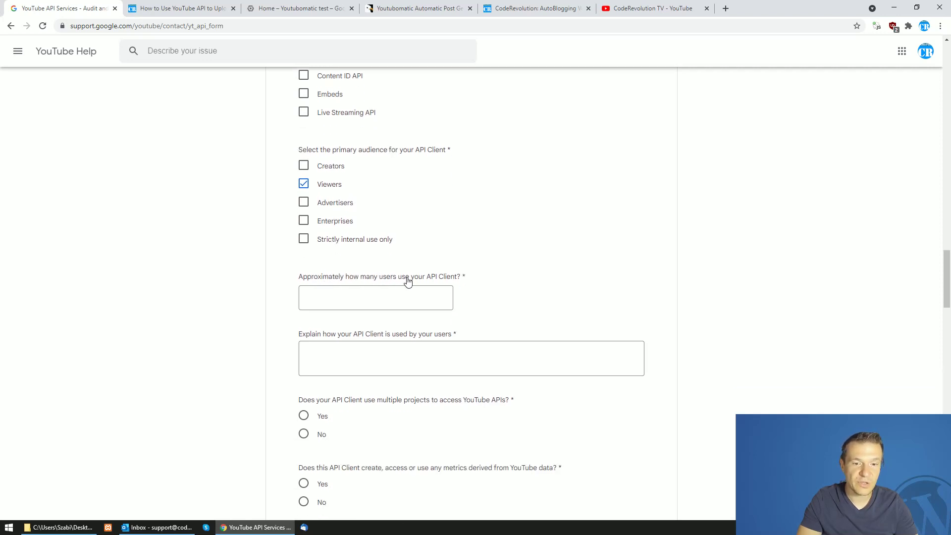
# Enter 1 as the estimated number of users
pyautogui.click(396, 299)
pyautogui.write('1')
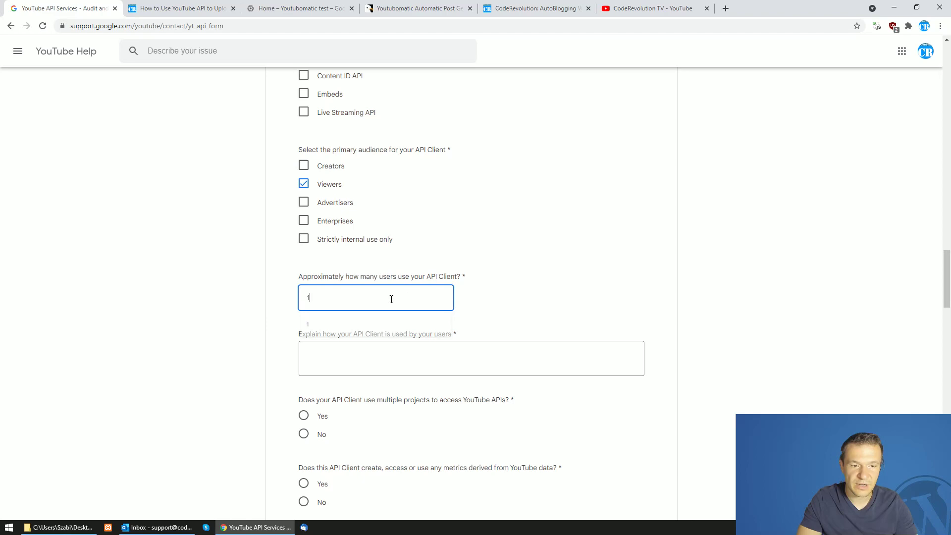
pyautogui.scroll(-1, 317, 327)
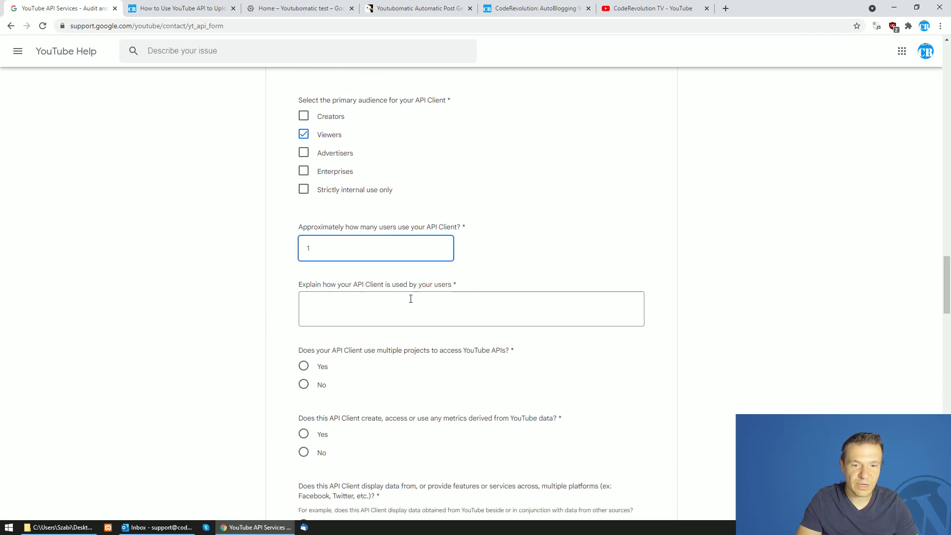
# Reuse the organization work description as the explanation of how users use the API client
pyautogui.scroll(15, 411, 299)
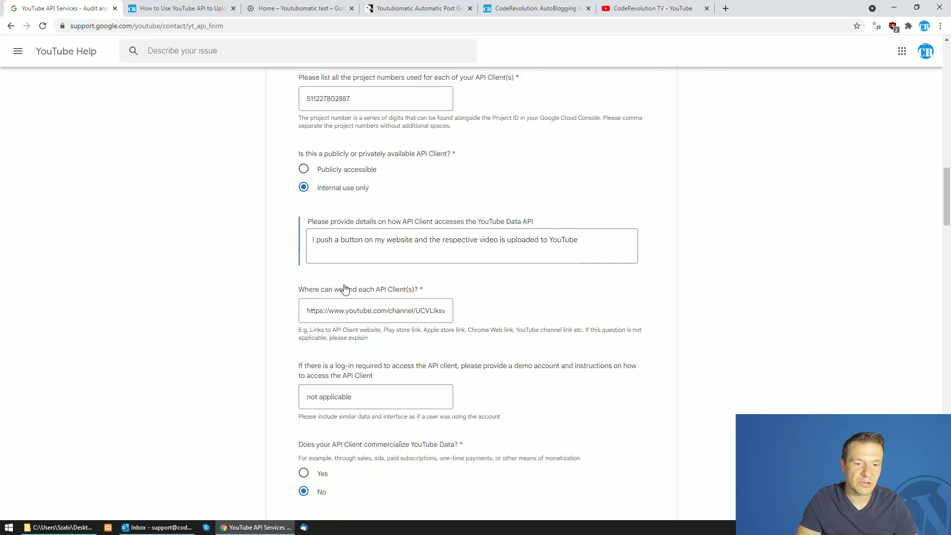
pyautogui.scroll(10, 345, 289)
pyautogui.tripleClick(345, 289)
pyautogui.hotkey('ctrl', 'c')
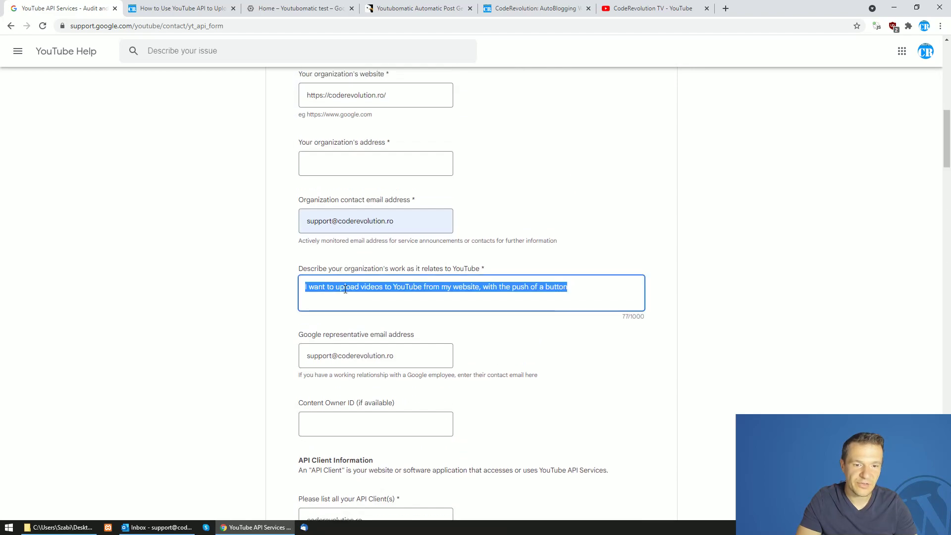
pyautogui.scroll(-20, 345, 289)
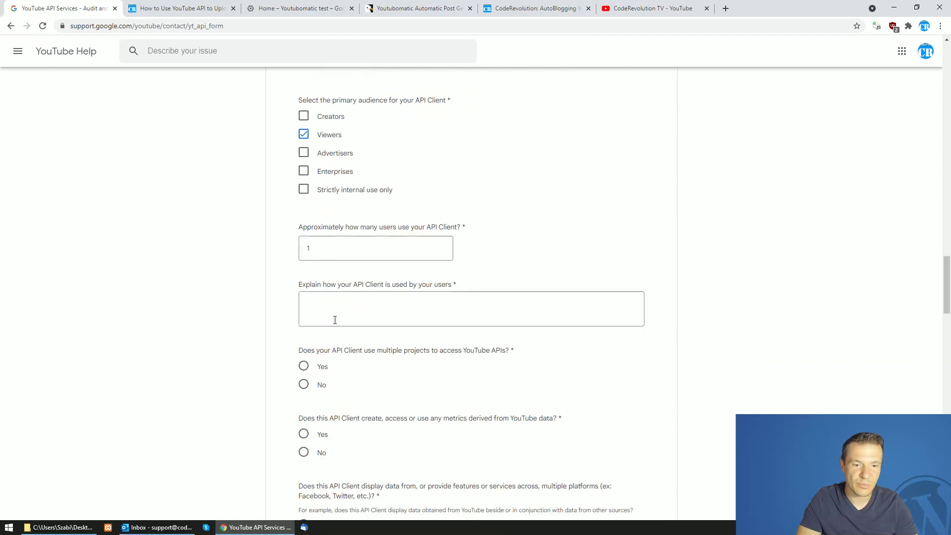
pyautogui.click(335, 320)
pyautogui.hotkey('ctrl', 'v')
pyautogui.click(286, 335)
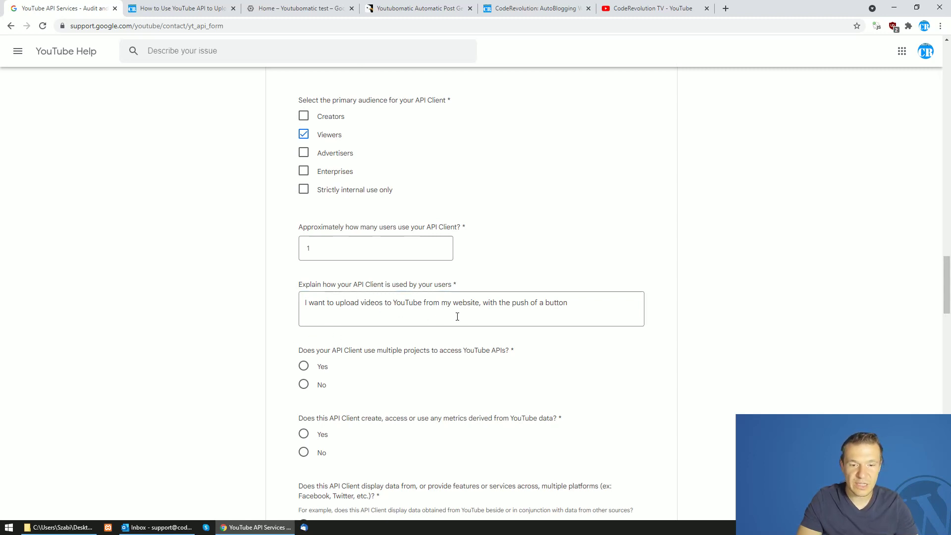
pyautogui.click(589, 304)
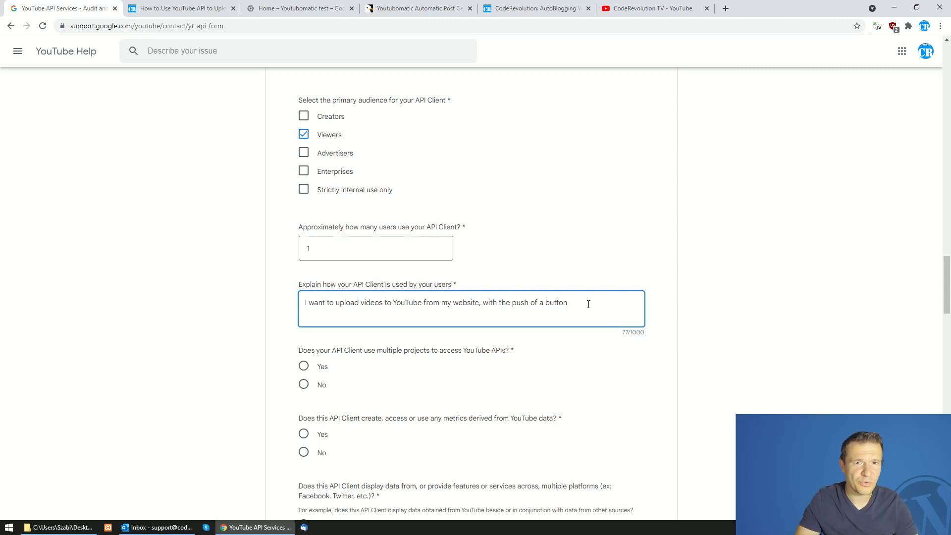
pyautogui.scroll(-2, 588, 304)
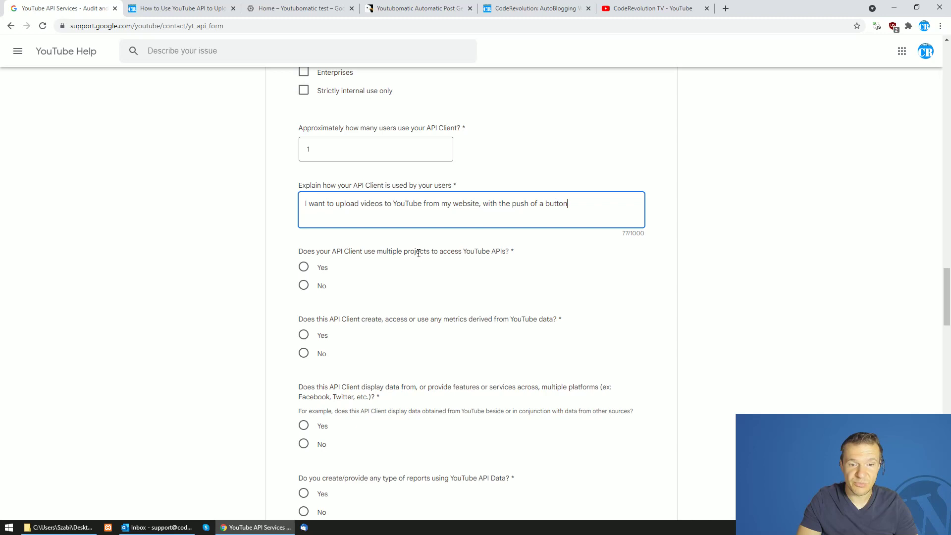
# Answer No to multiple projects, deriving metrics, and creating reports from API data
pyautogui.click(303, 285)
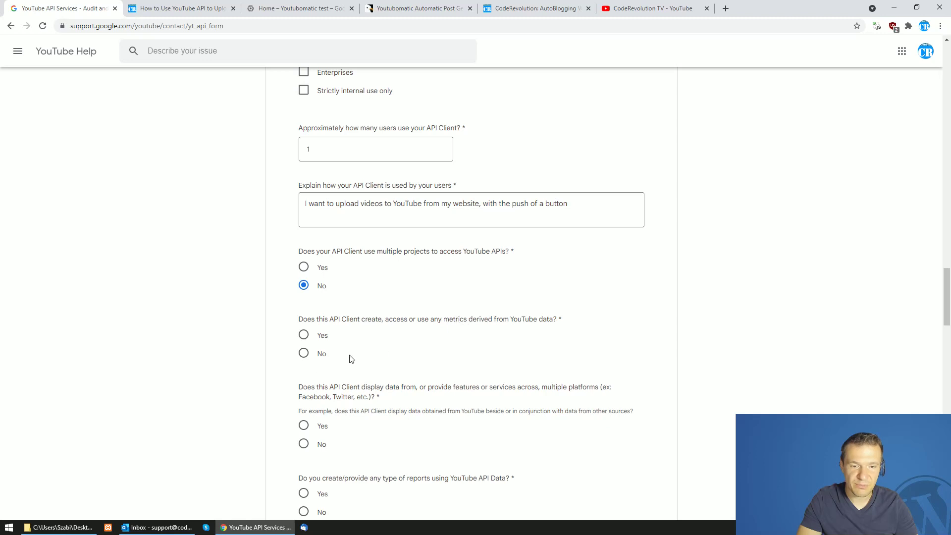
pyautogui.click(303, 356)
pyautogui.scroll(-2, 307, 322)
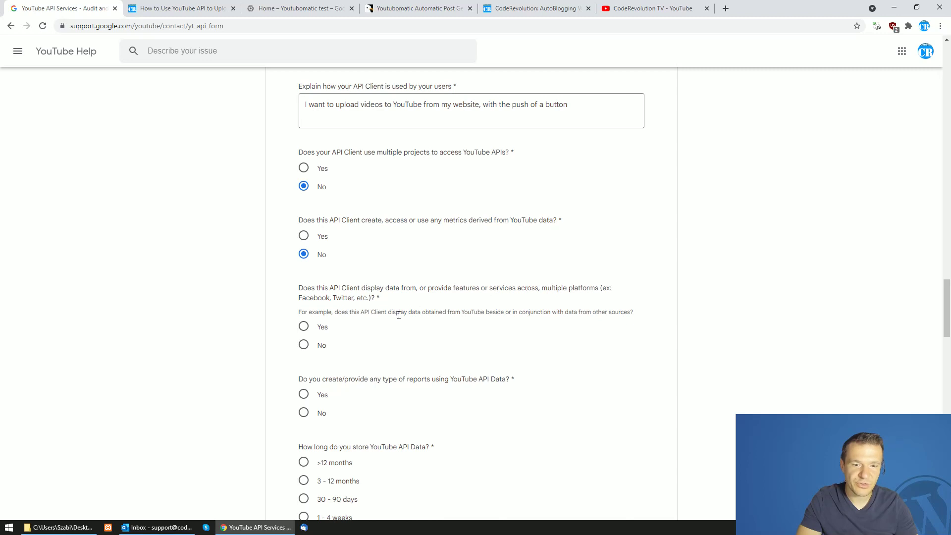
pyautogui.scroll(-2, 315, 312)
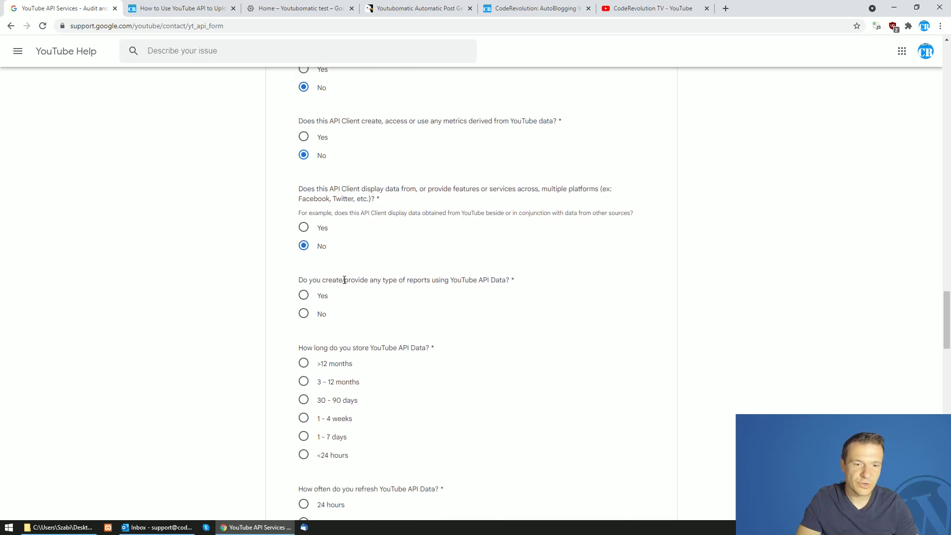
pyautogui.click(304, 313)
pyautogui.scroll(-2, 305, 307)
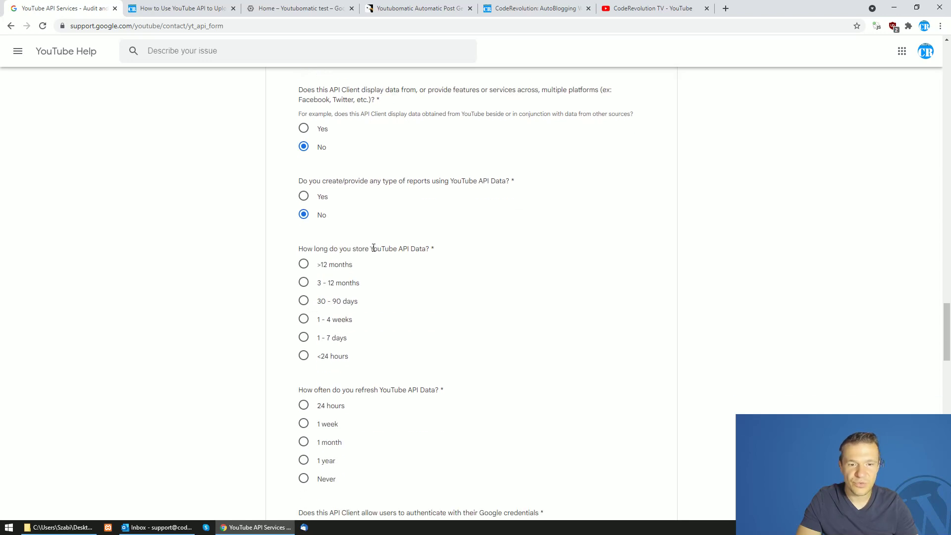
# Set YouTube data storage to '<24 hours' and refresh frequency to 'Never'
pyautogui.click(304, 356)
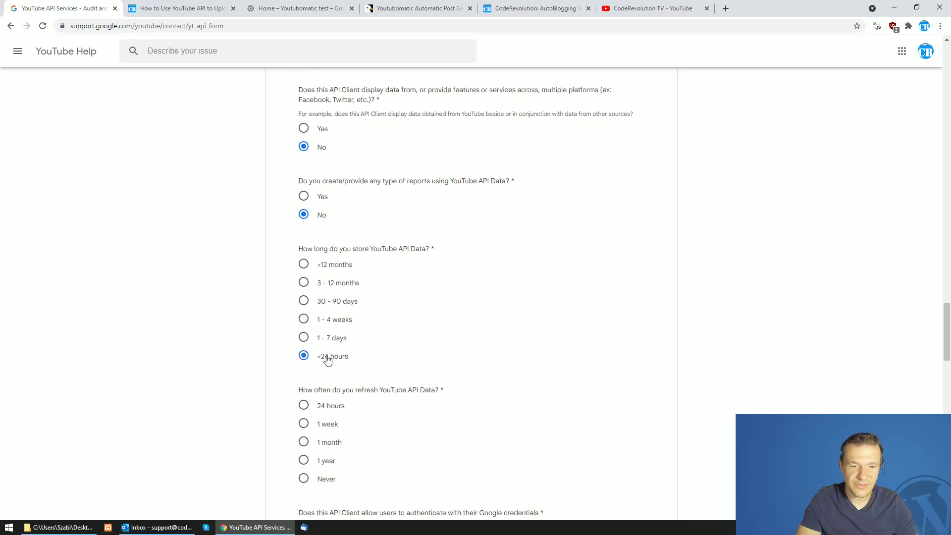
pyautogui.scroll(-3, 324, 363)
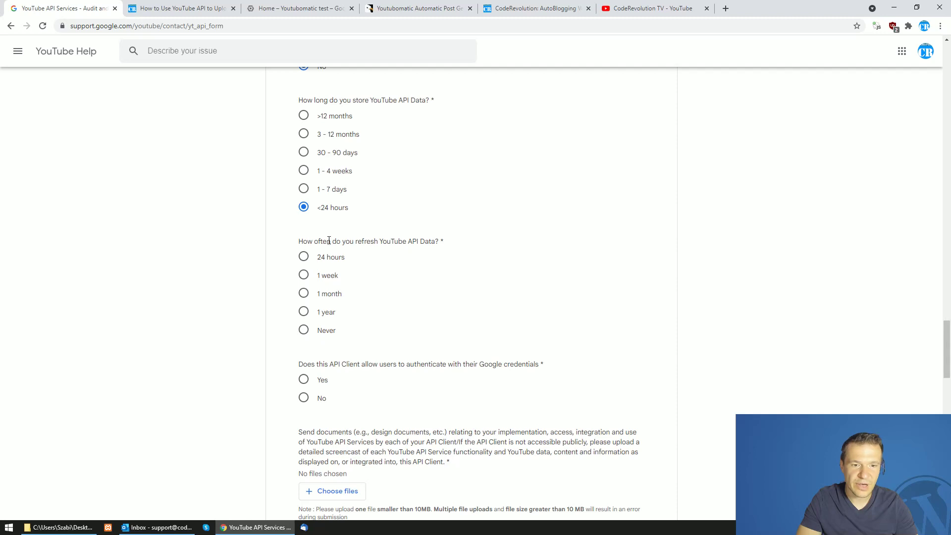
pyautogui.click(310, 333)
pyautogui.scroll(-2, 312, 342)
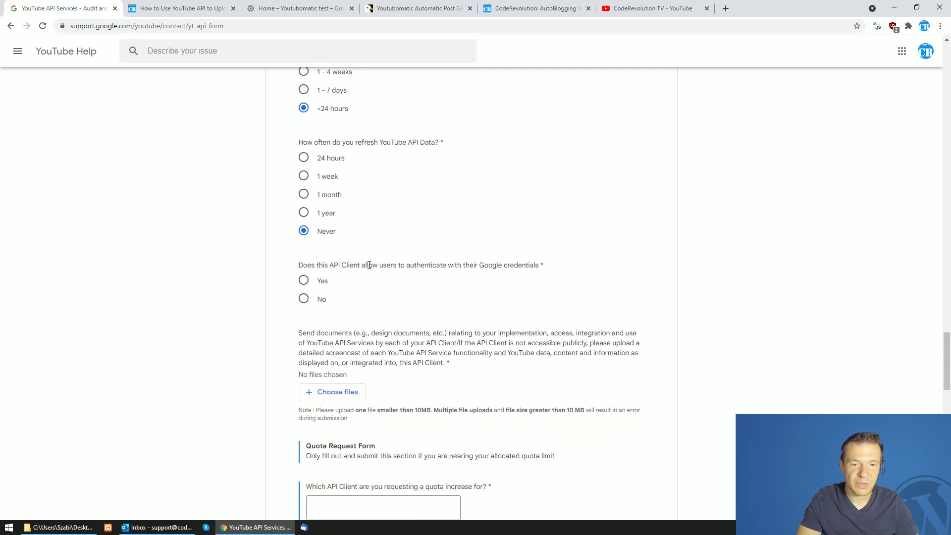
# Answer Yes to Google sign-in and explain you alone authenticate to upload videos to your channel
pyautogui.click(304, 281)
pyautogui.scroll(-1, 346, 337)
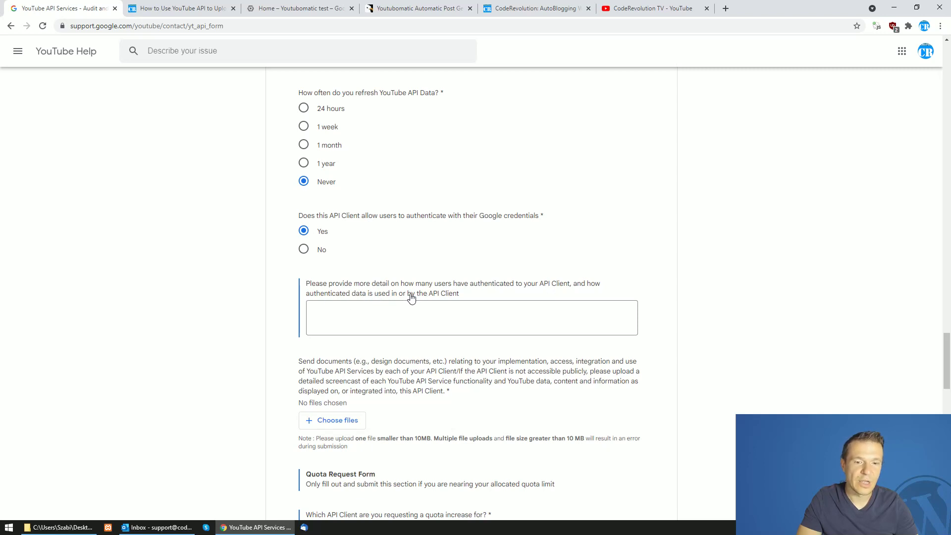
pyautogui.click(406, 319)
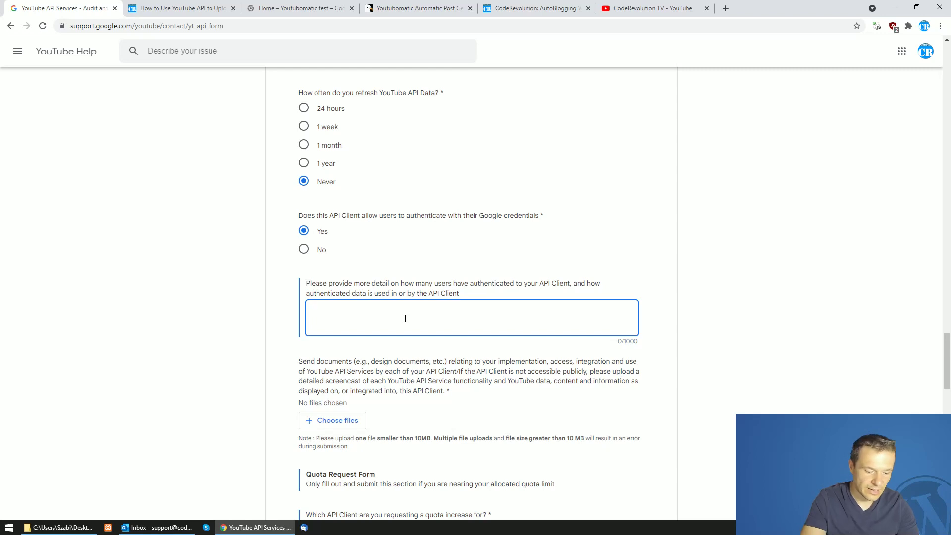
pyautogui.write('I am the only user wh')
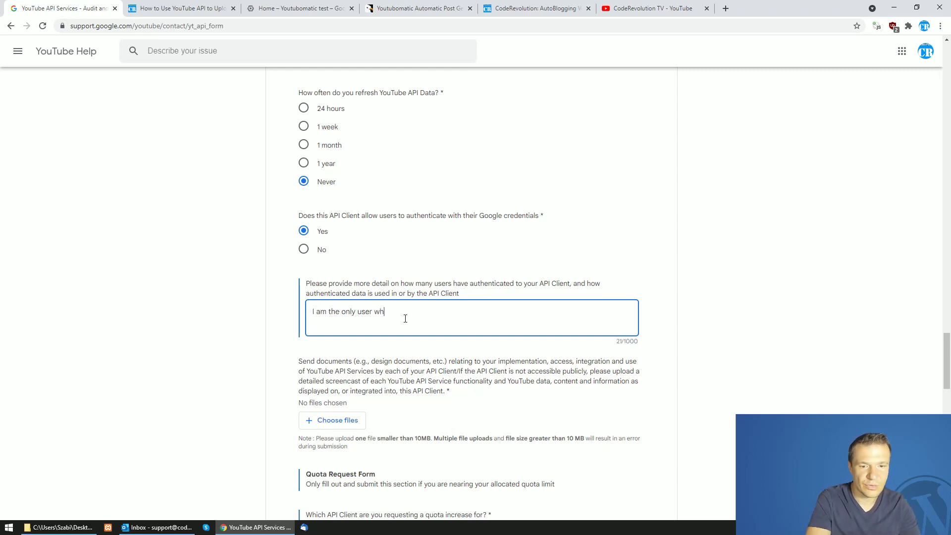
pyautogui.write('uthenticate in the API client to u')
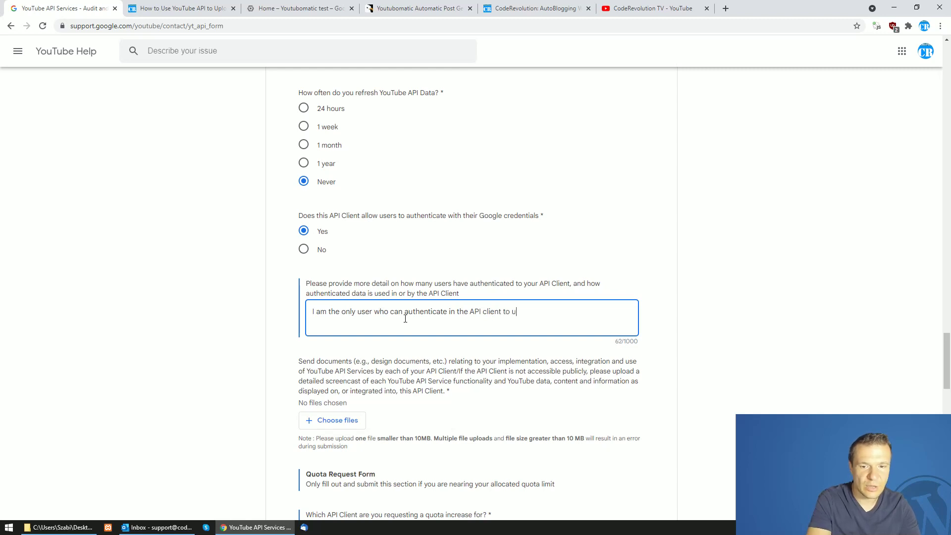
pyautogui.write('pload videos to my YouTu')
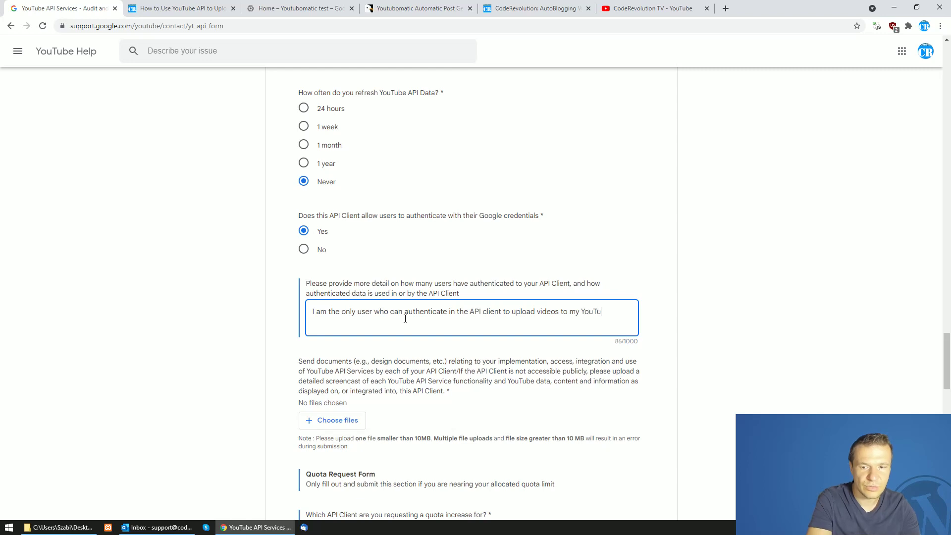
pyautogui.write('be channel')
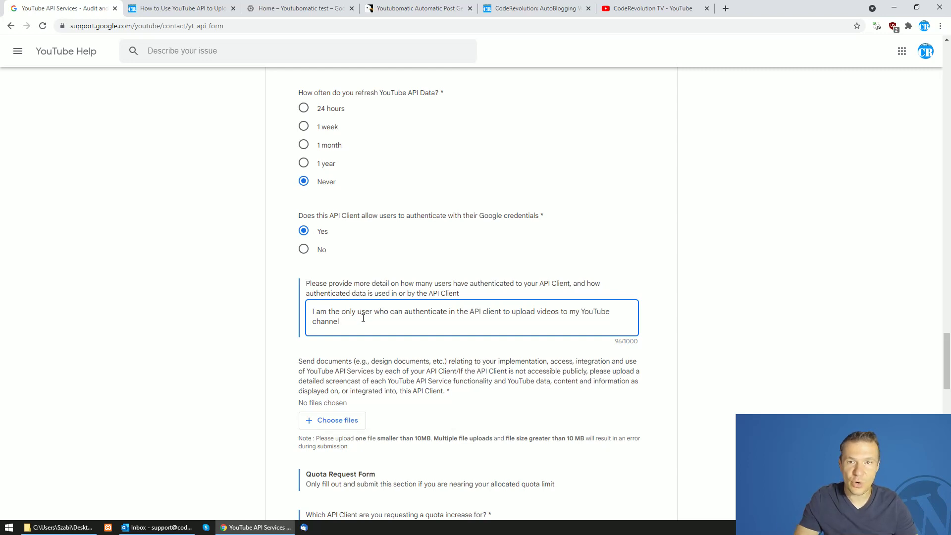
# Review the filled form, then open the YouTube API upload tutorial and select its Youtube.php heading
pyautogui.scroll(2, 363, 318)
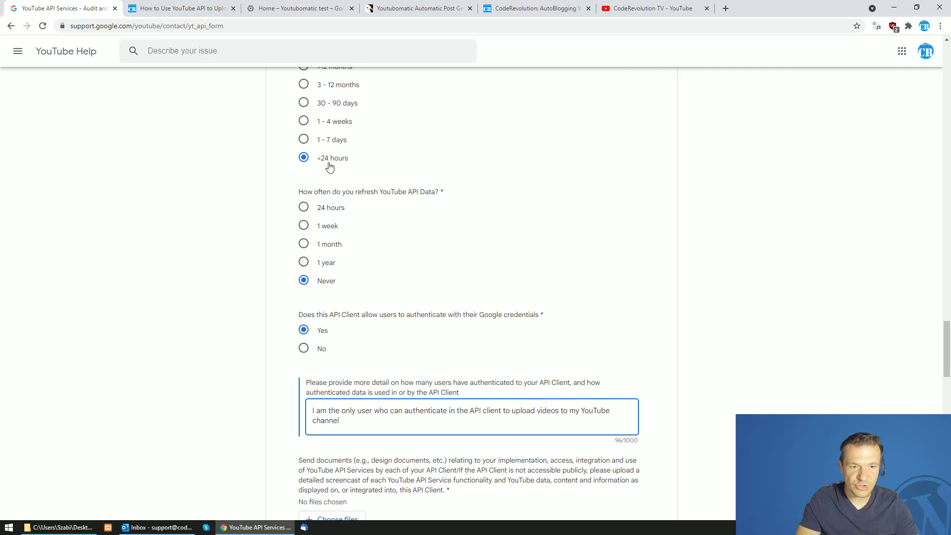
pyautogui.scroll(4, 318, 221)
pyautogui.scroll(7, 308, 266)
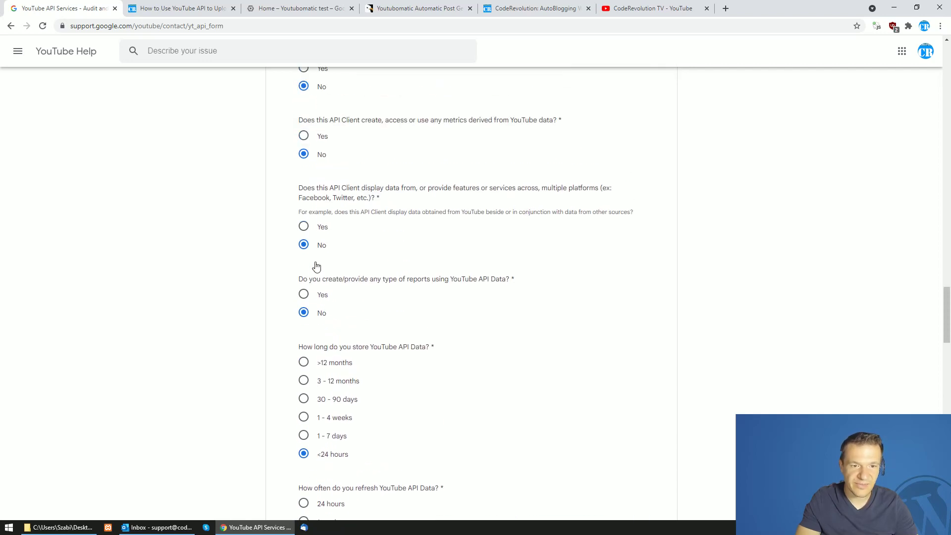
pyautogui.scroll(6, 299, 303)
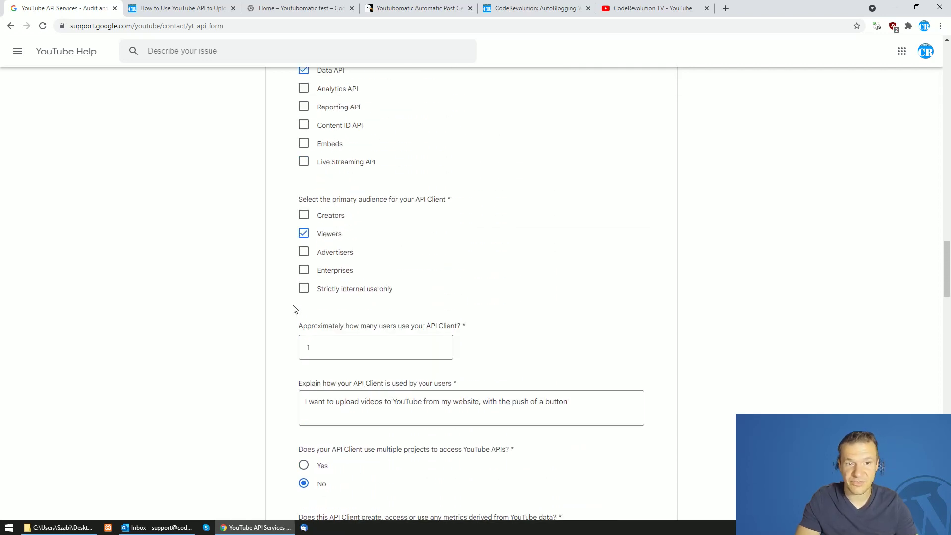
pyautogui.scroll(10, 293, 308)
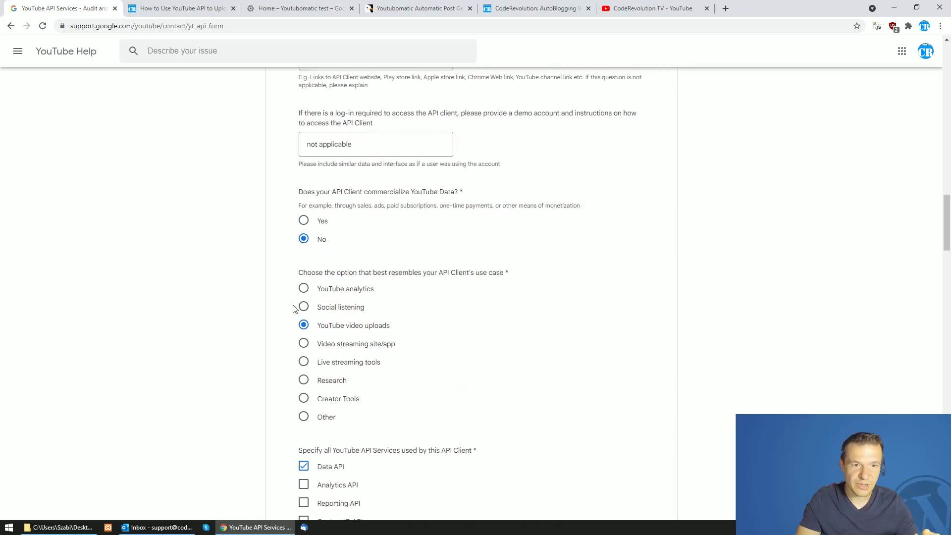
pyautogui.scroll(7, 291, 322)
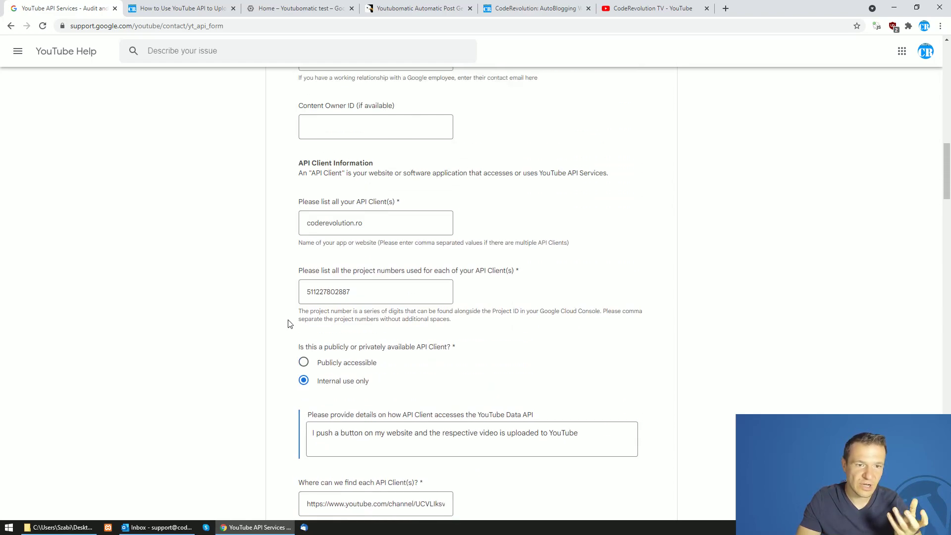
pyautogui.scroll(11, 284, 340)
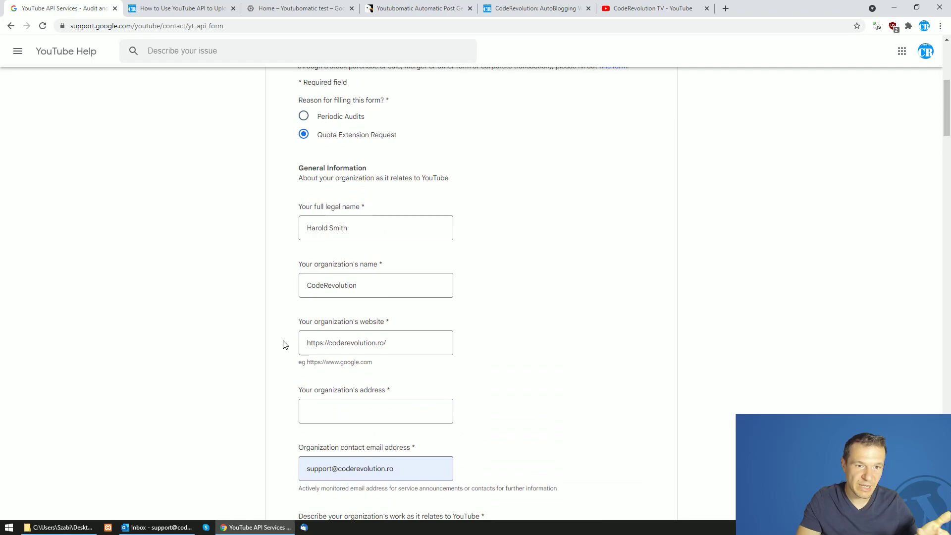
pyautogui.moveTo(947, 86); pyautogui.dragTo(921, 379)
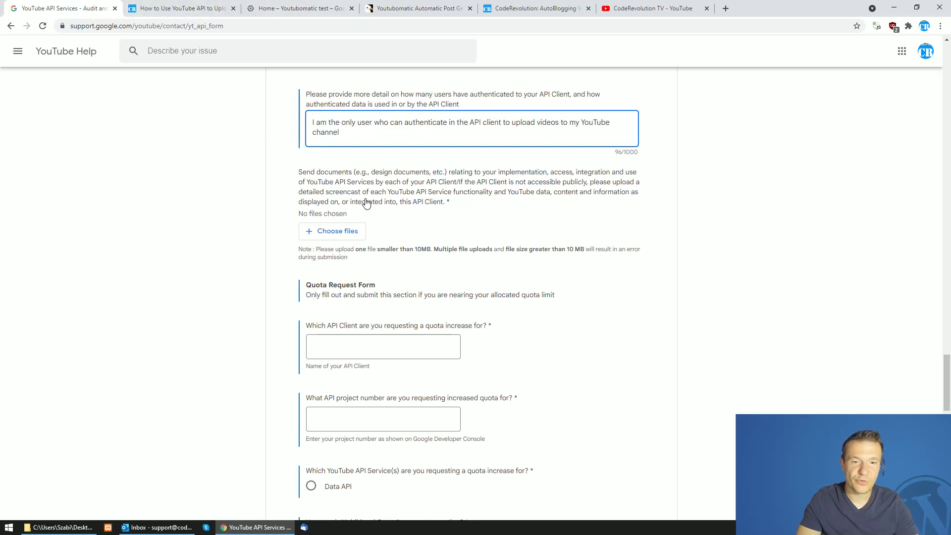
pyautogui.click(168, 4)
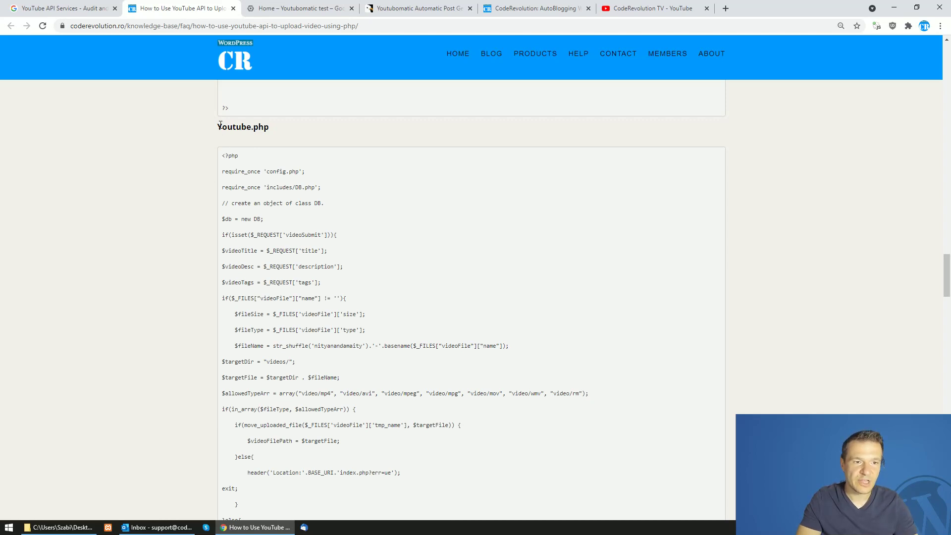
pyautogui.moveTo(219, 125); pyautogui.dragTo(271, 131)
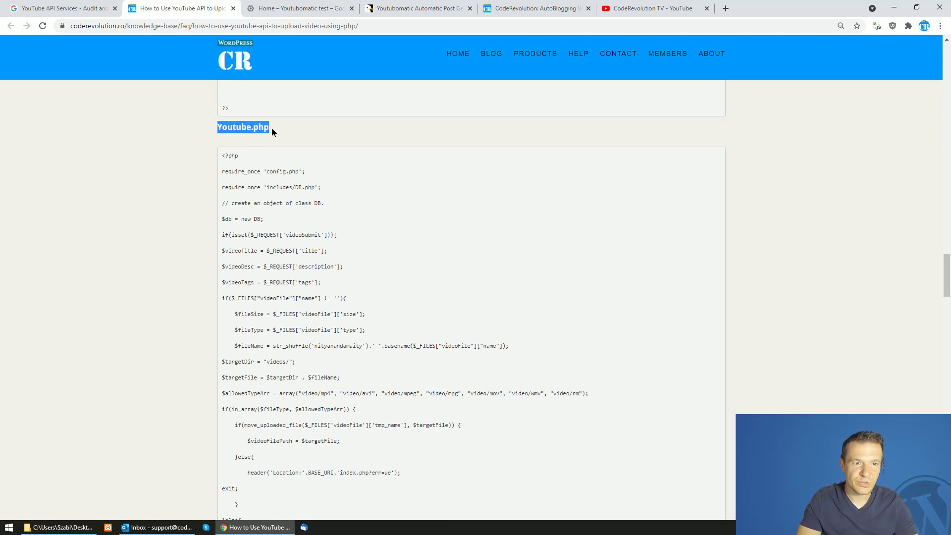
# Create an empty youtube.php file in the empty folder from a new text document
pyautogui.click(89, 527)
pyautogui.rightClick(302, 237)
pyautogui.moveTo(353, 440)
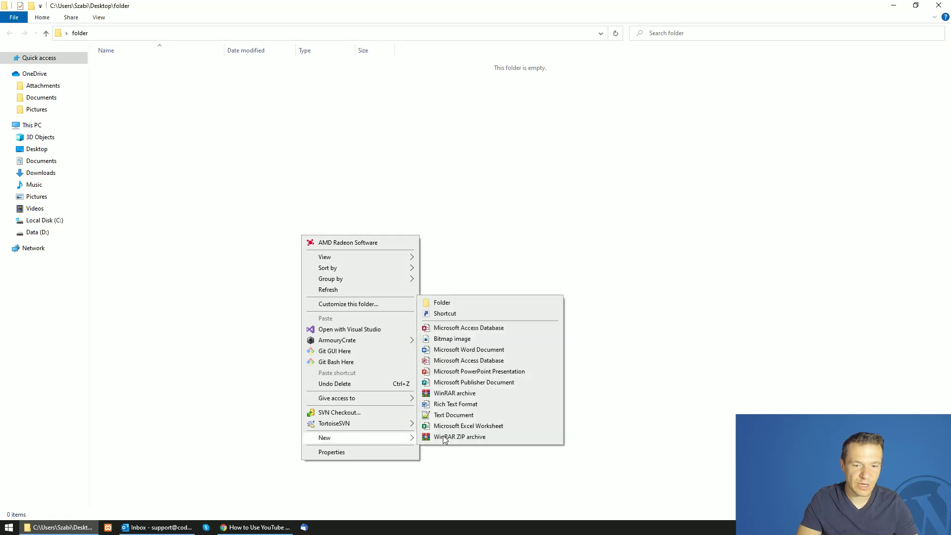
pyautogui.click(431, 415)
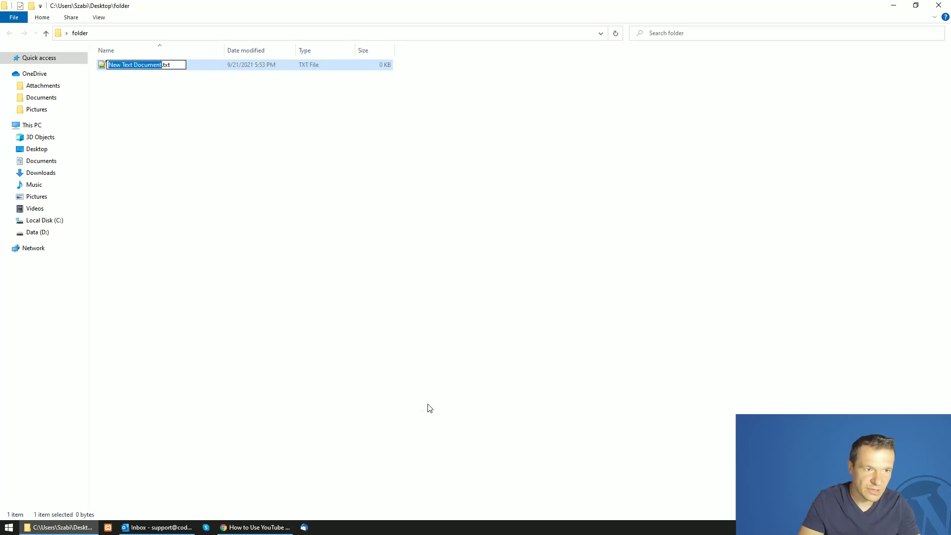
pyautogui.hotkey('ctrl', 'a')
pyautogui.write('you')
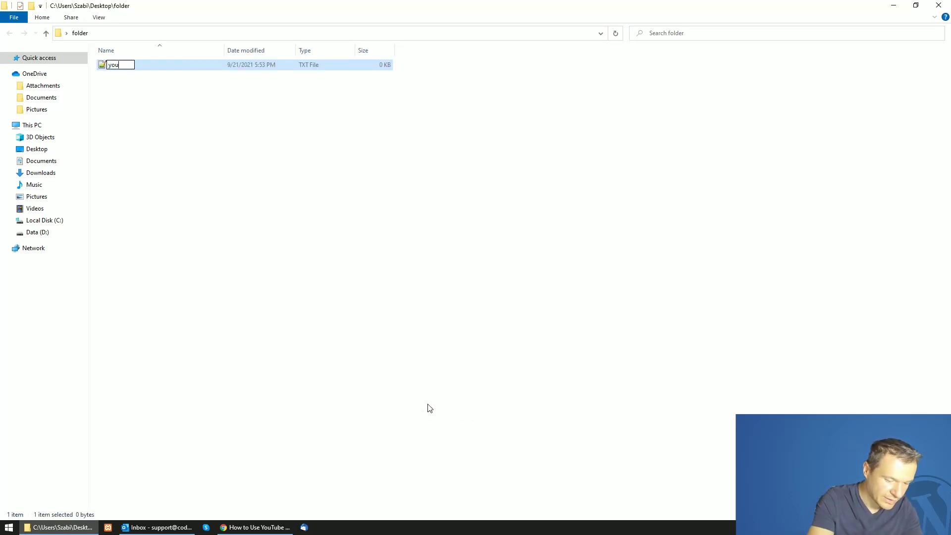
pyautogui.write('tube.php')
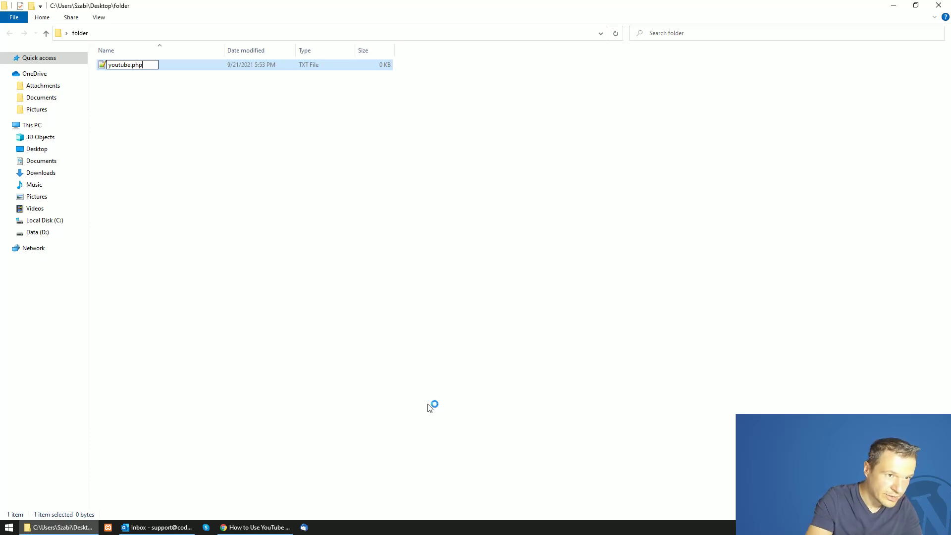
pyautogui.press('Return')
pyautogui.press('Return')
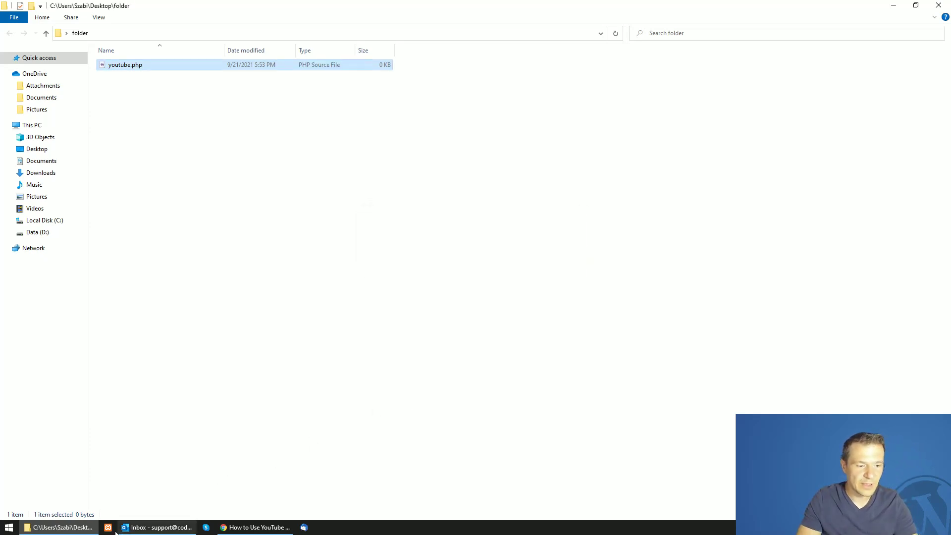
pyautogui.click(251, 527)
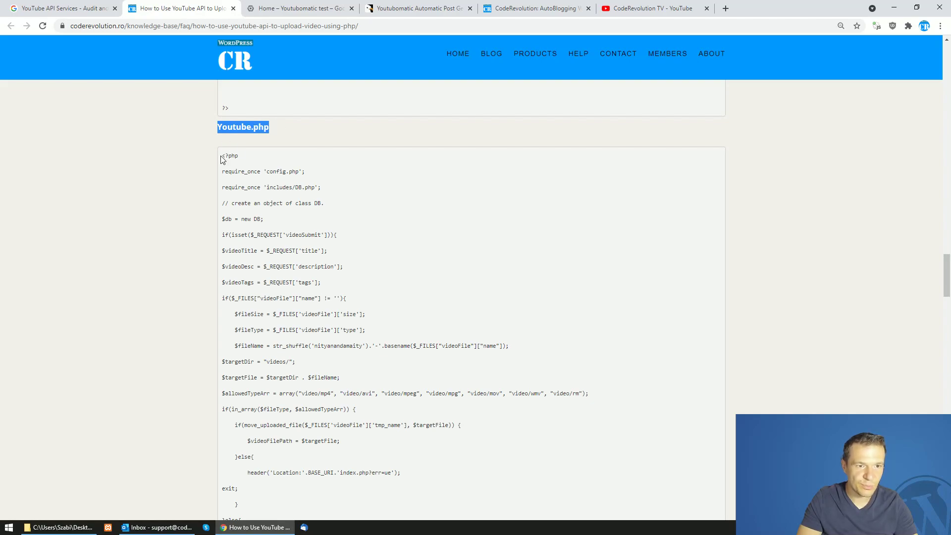
# Select the Youtube.php code listing from <?php to </html> and copy it
pyautogui.moveTo(222, 156); pyautogui.dragTo(278, 219)
pyautogui.scroll(-20, 282, 213)
pyautogui.scroll(-10, 280, 220)
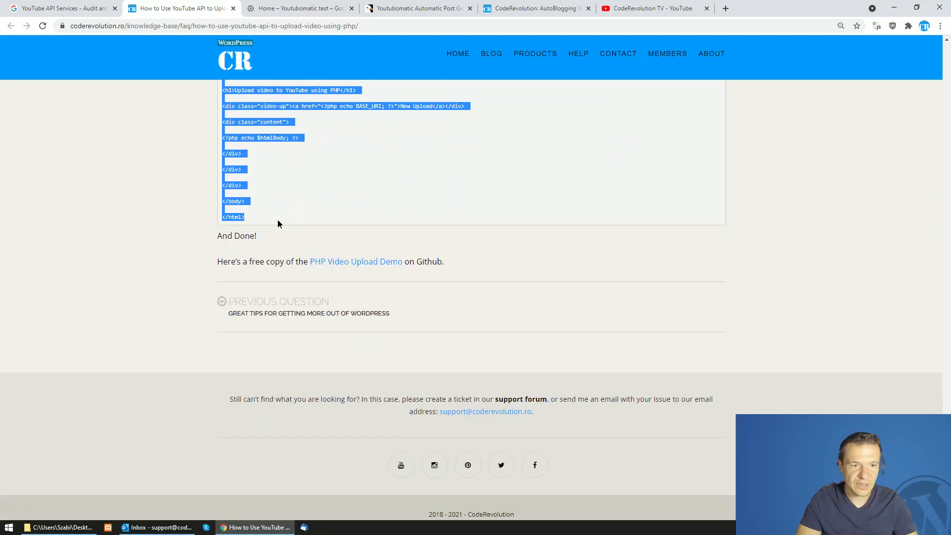
pyautogui.rightClick(231, 166)
pyautogui.click(252, 176)
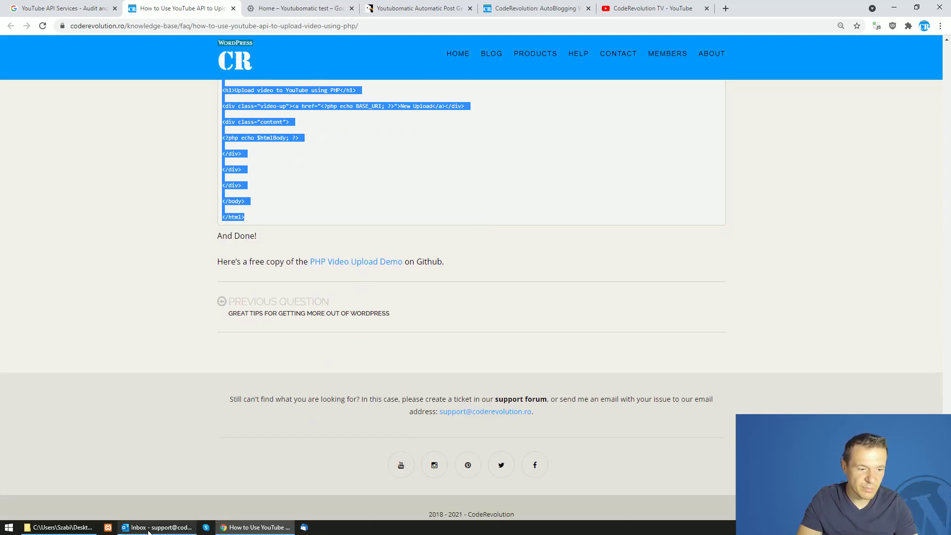
pyautogui.click(59, 527)
# Paste the copied code into youtube.php in Notepad++ and save it
pyautogui.rightClick(135, 64)
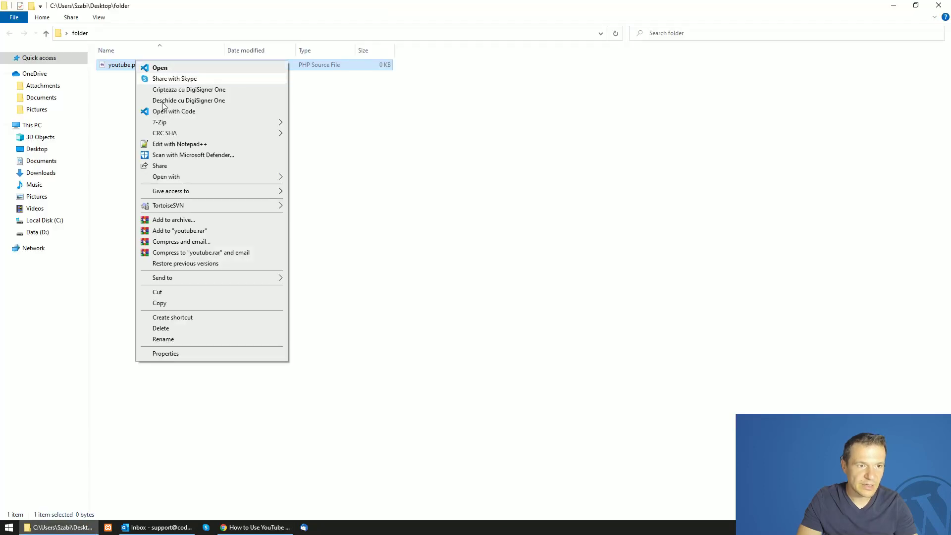
pyautogui.click(171, 142)
pyautogui.hotkey('ctrl', 'v')
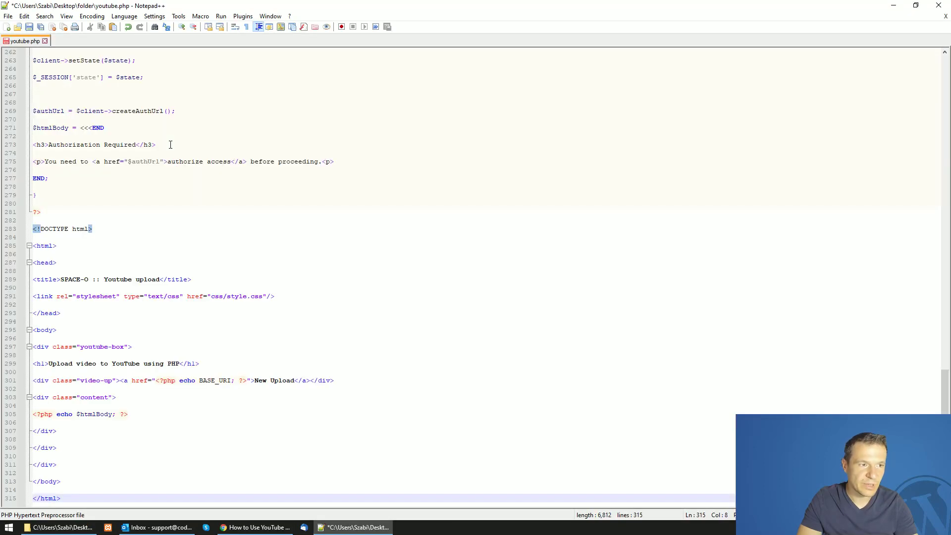
pyautogui.hotkey('ctrl', 's')
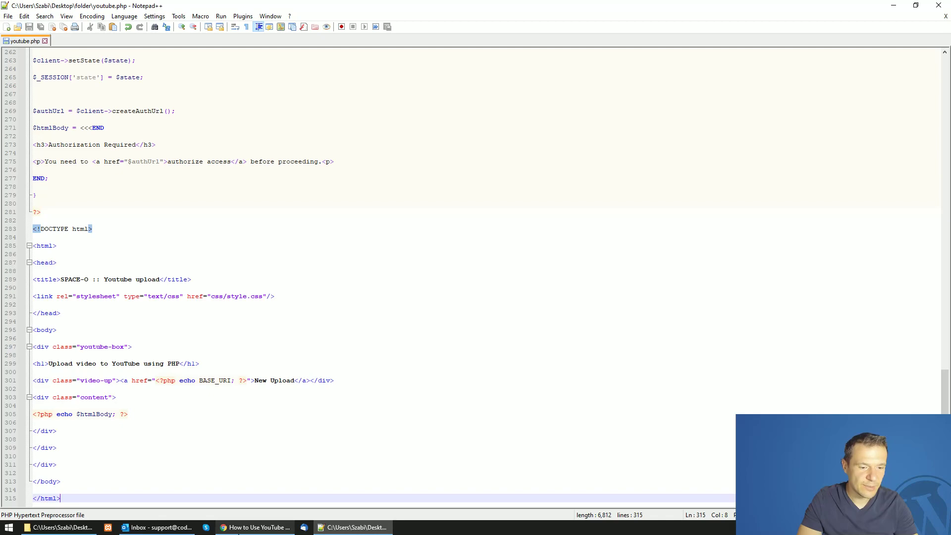
pyautogui.click(65, 527)
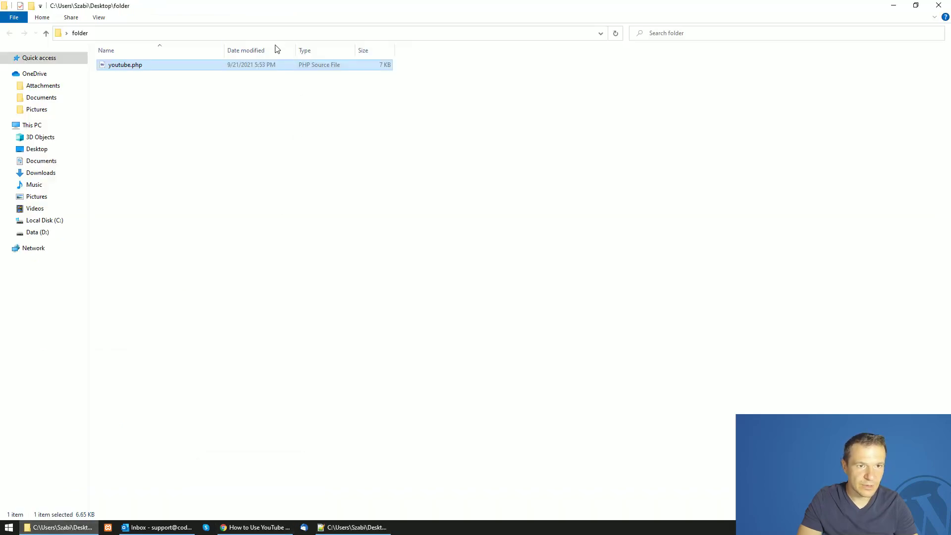
pyautogui.hotkey('alt', 'd')
pyautogui.click(255, 527)
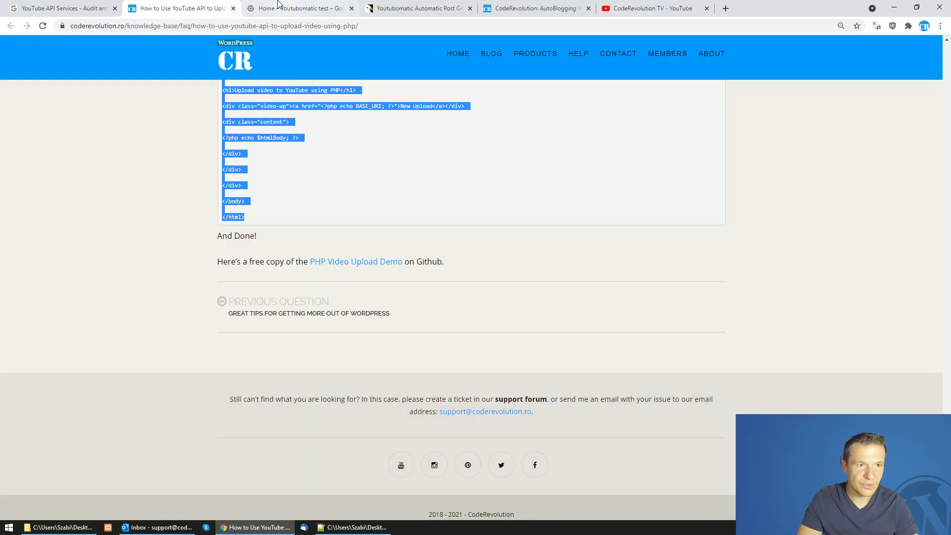
# Attach youtube.php as the supporting document on the API audit form
pyautogui.click(64, 7)
pyautogui.click(342, 232)
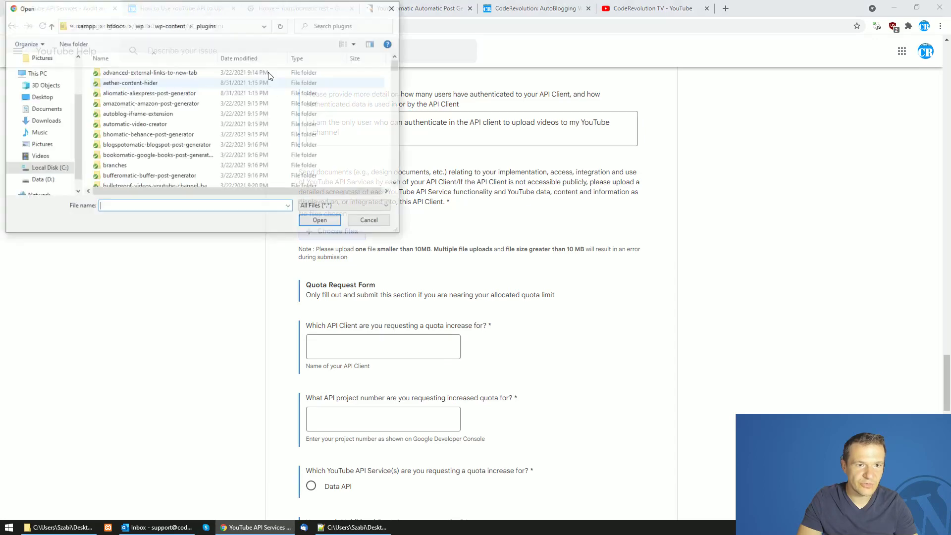
pyautogui.click(233, 31)
pyautogui.press('Return')
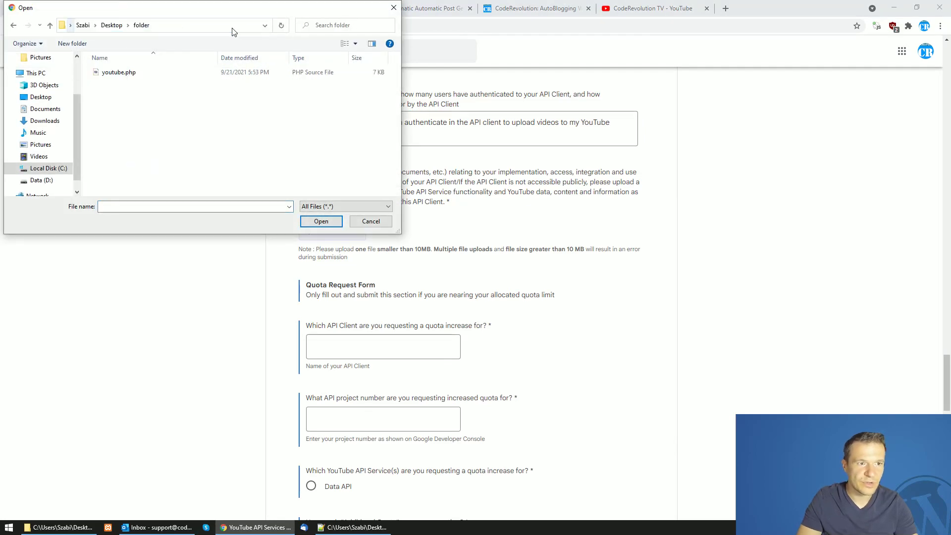
pyautogui.doubleClick(114, 73)
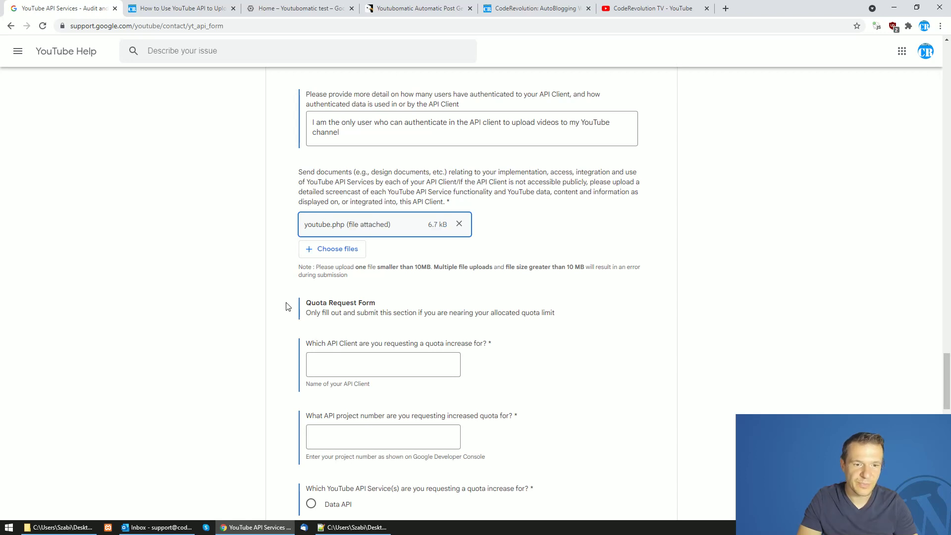
pyautogui.scroll(-2, 288, 307)
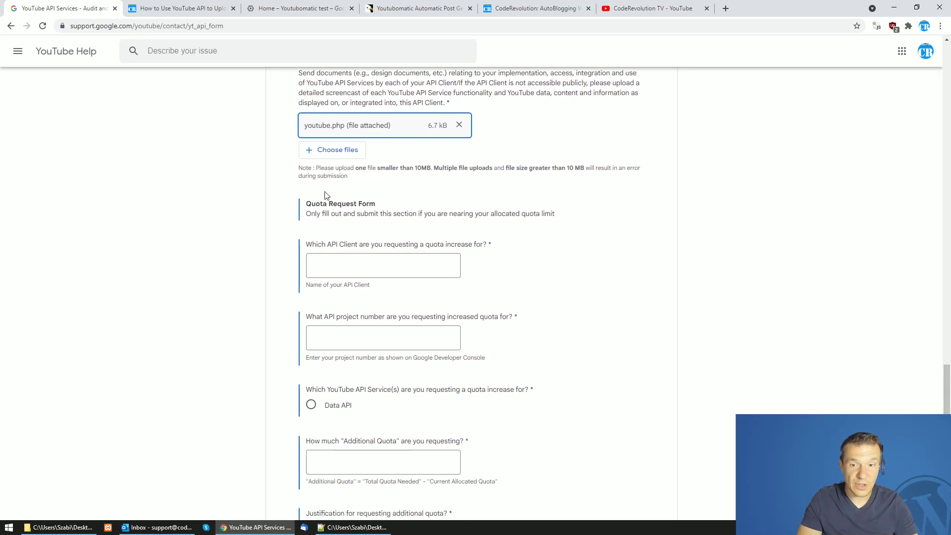
pyautogui.moveTo(309, 203); pyautogui.dragTo(362, 203)
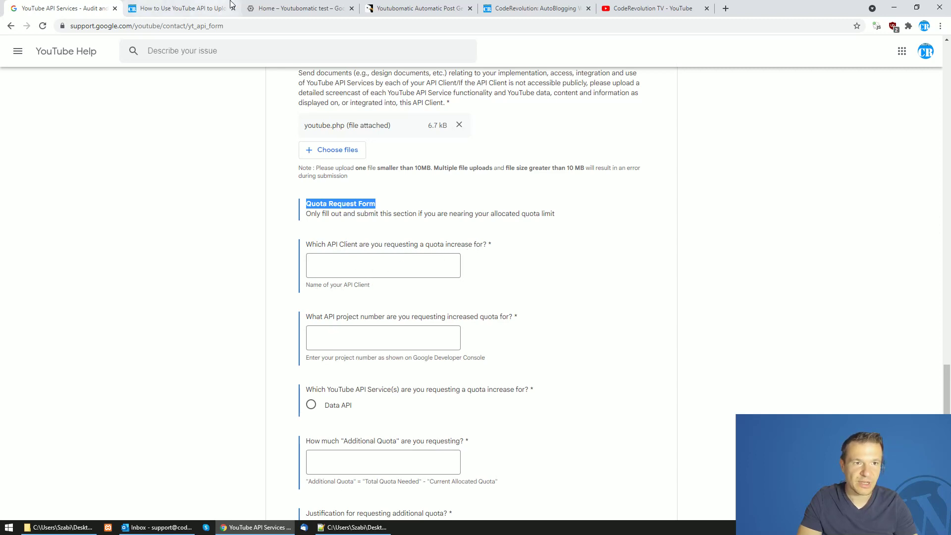
pyautogui.click(258, 8)
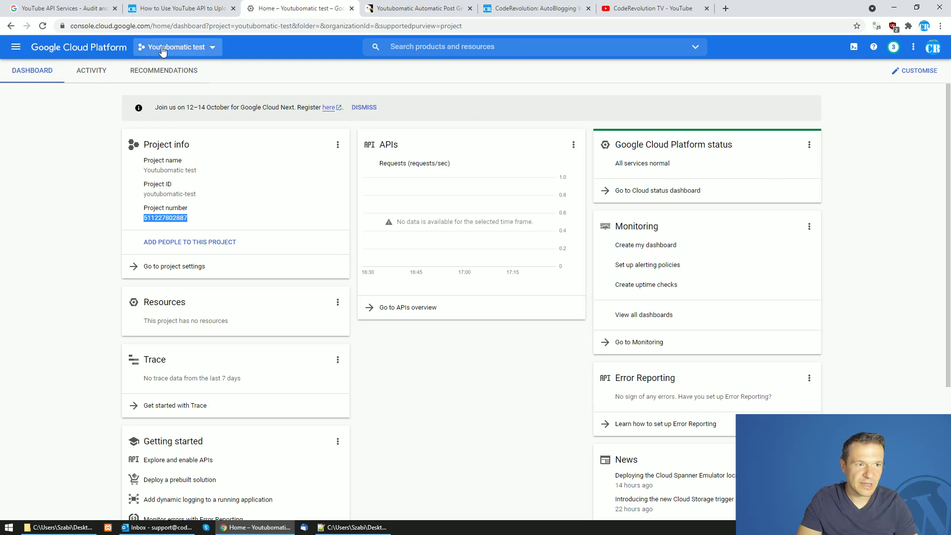
pyautogui.click(89, 8)
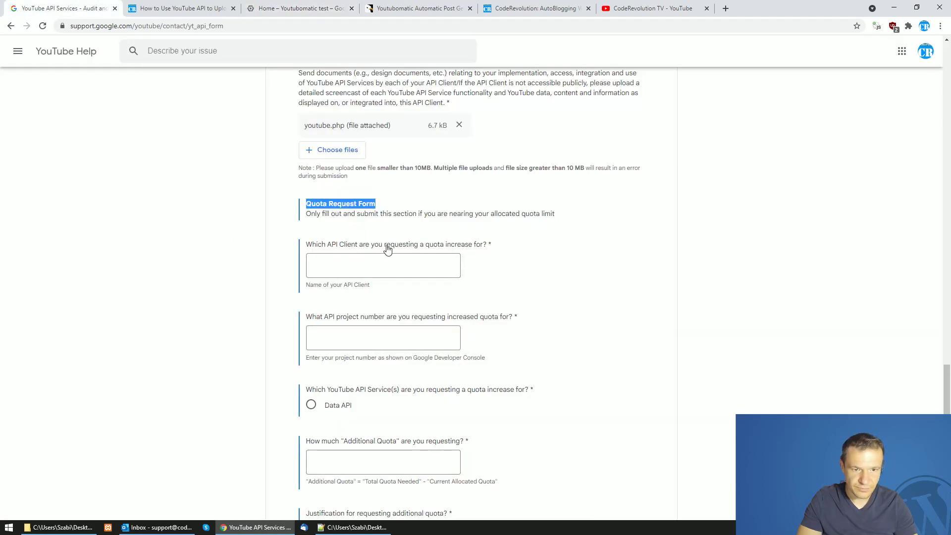
pyautogui.click(307, 8)
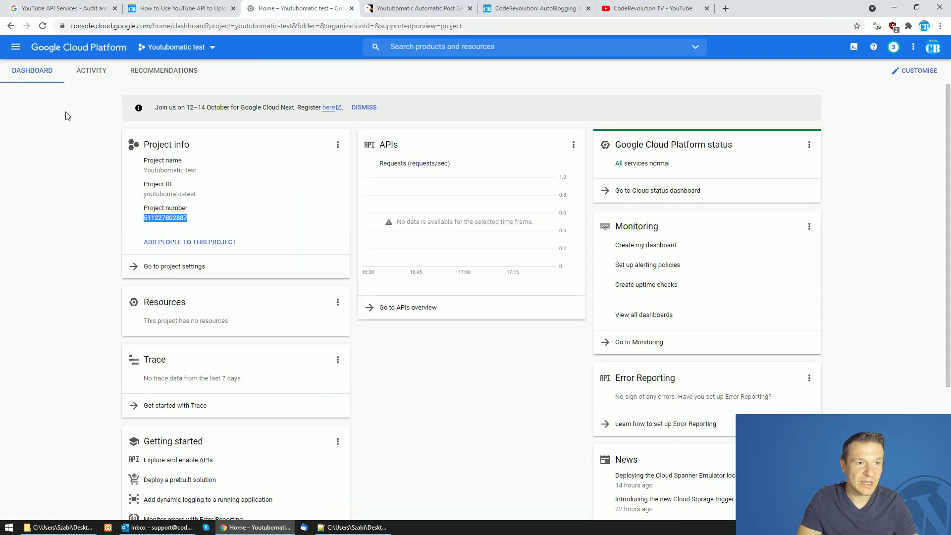
pyautogui.click(75, 13)
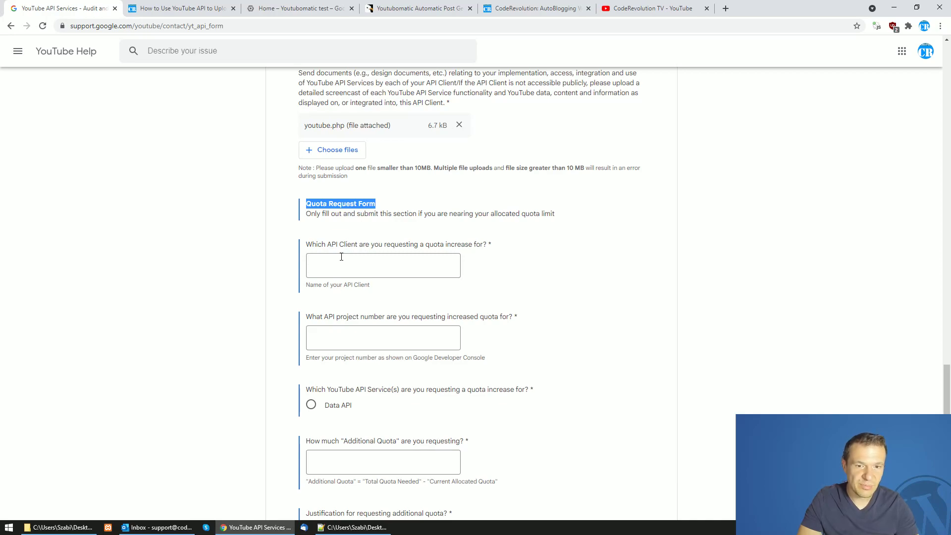
# Copy the client name coderevolution.ro from the API Client(s) field
pyautogui.scroll(20, 342, 257)
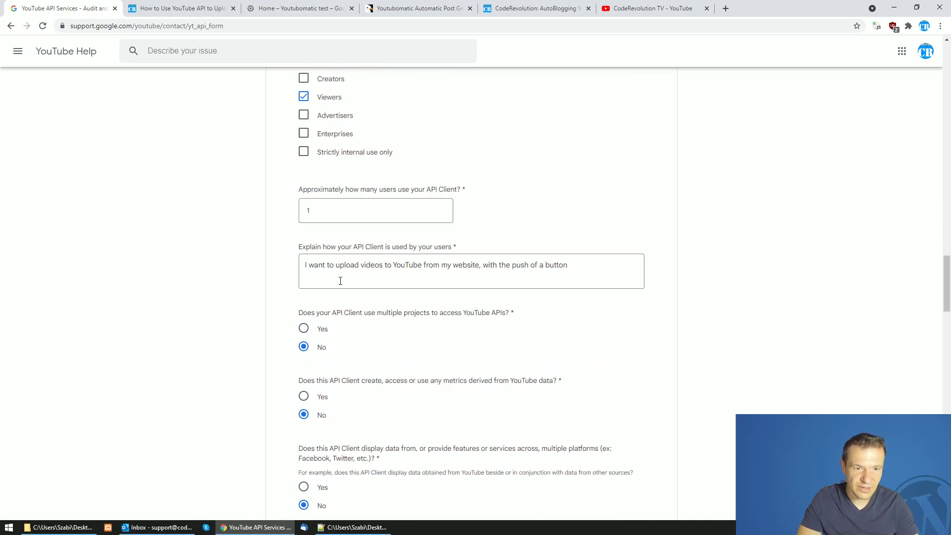
pyautogui.scroll(9, 341, 281)
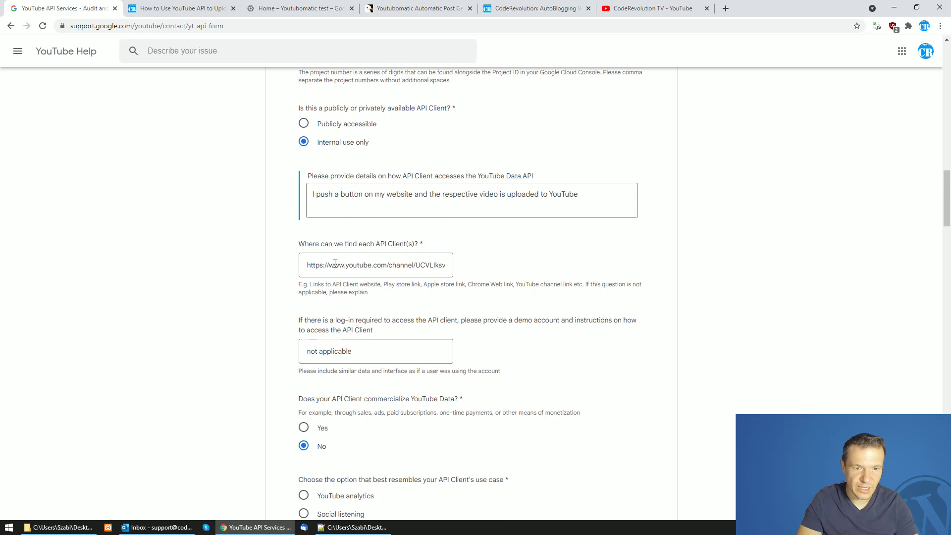
pyautogui.scroll(6, 331, 216)
pyautogui.click(333, 286)
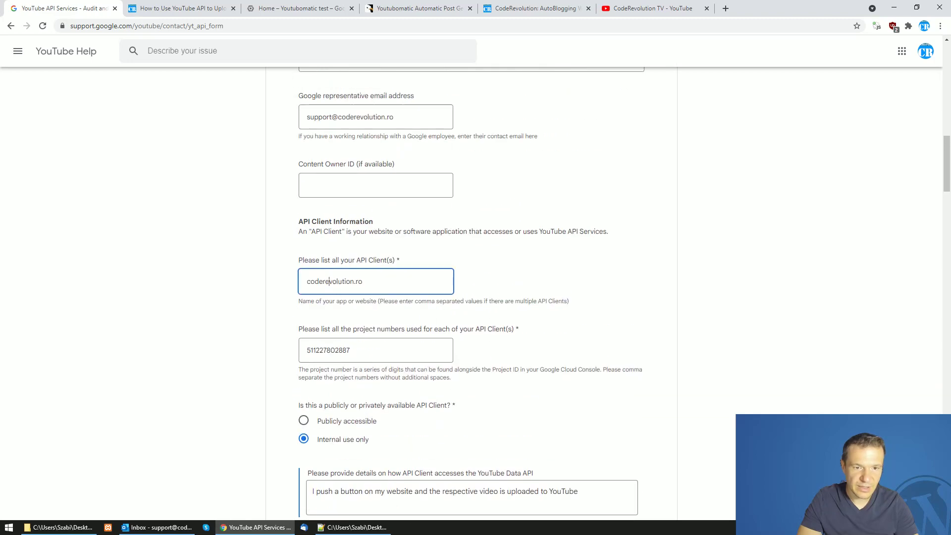
pyautogui.doubleClick(328, 283)
pyautogui.hotkey('ctrl', 'a')
# Fill the Quota Request Form's API Client answer with coderevolution.ro
pyautogui.scroll(-20, 290, 315)
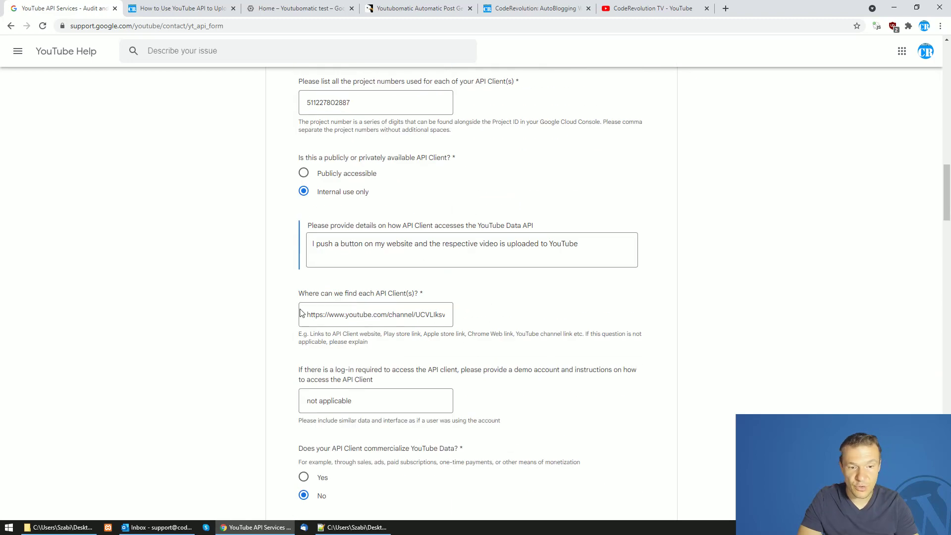
pyautogui.scroll(-11, 290, 317)
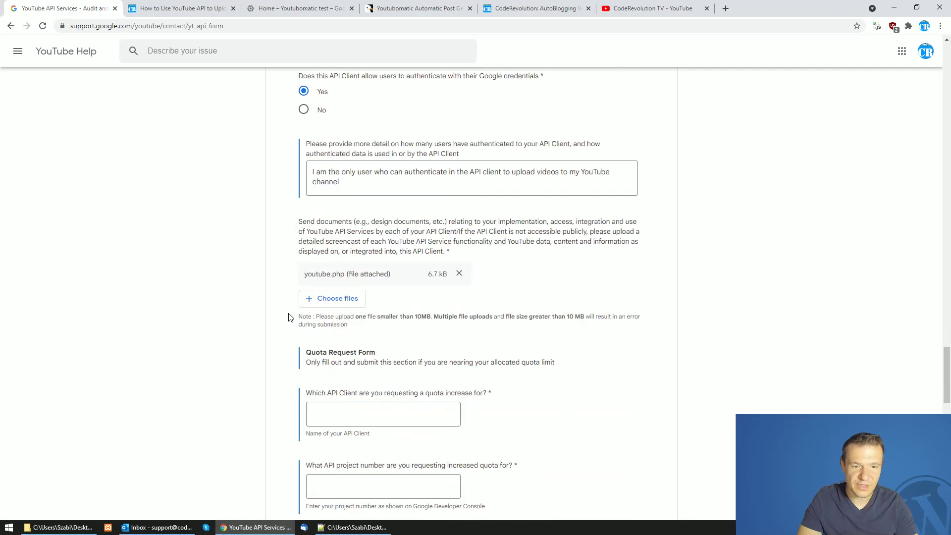
pyautogui.click(312, 268)
pyautogui.hotkey('ctrl', 'v')
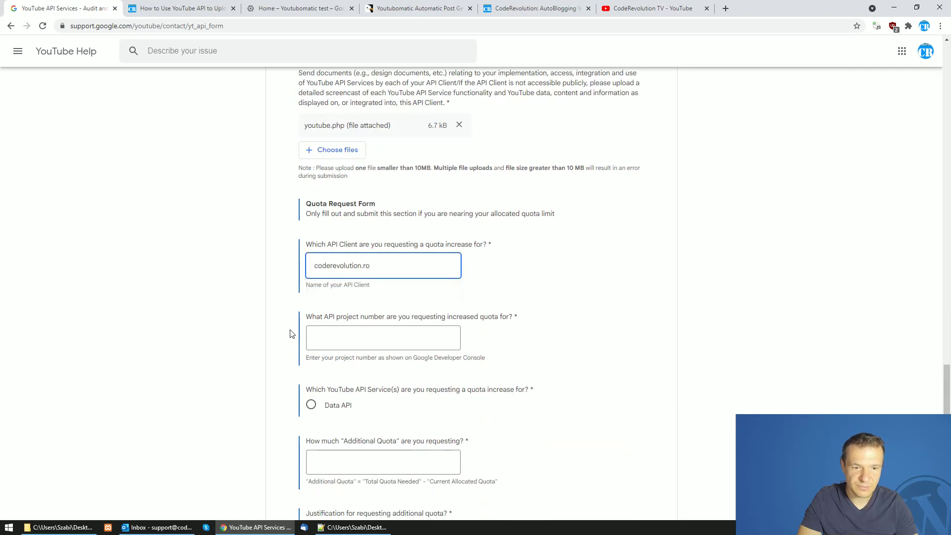
pyautogui.tripleClick(346, 274)
pyautogui.hotkey('ctrl', 'c')
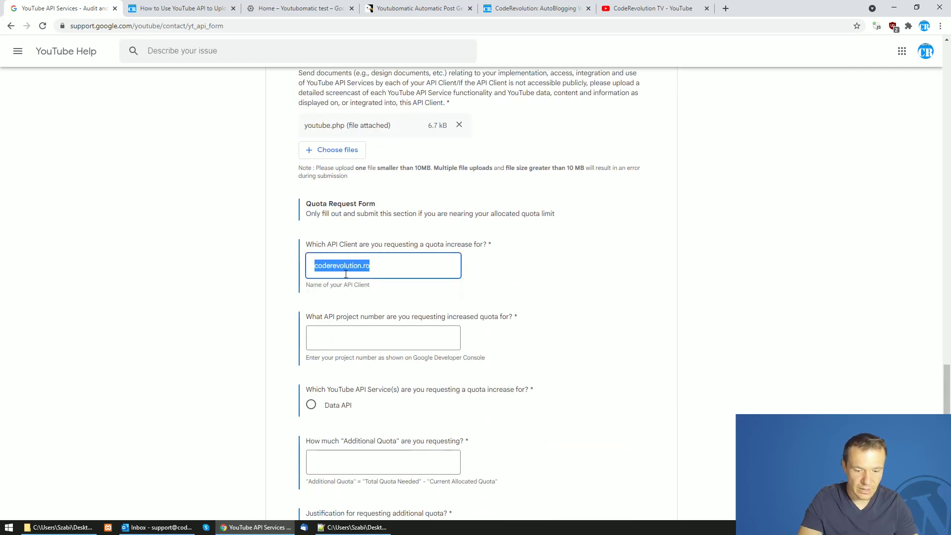
pyautogui.press('BackSpace')
pyautogui.hotkey('ctrl', 'z')
pyautogui.press('BackSpace')
pyautogui.press('BackSpace')
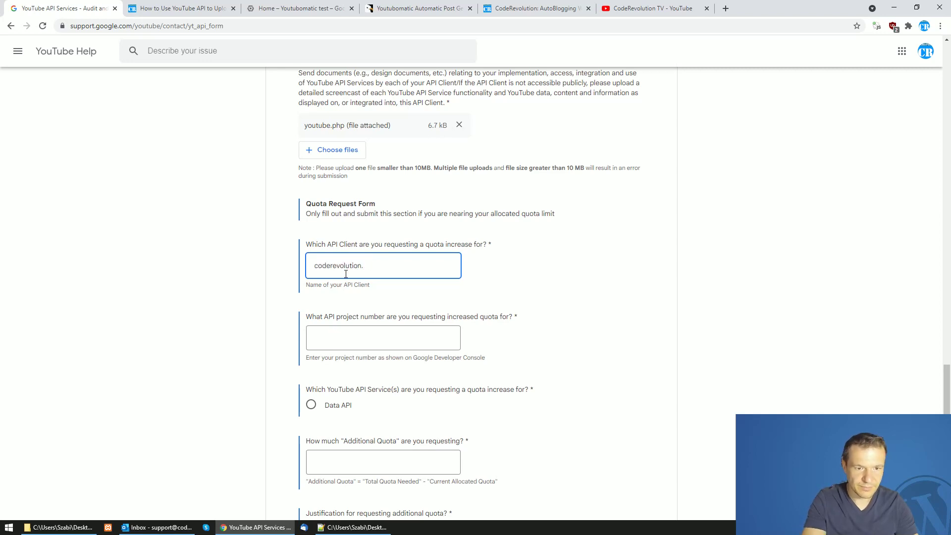
pyautogui.press('BackSpace')
pyautogui.press('BackSpace')
pyautogui.press('BackSpace')
pyautogui.press('BackSpace')
pyautogui.press('BackSpace')
pyautogui.press('BackSpace')
pyautogui.press('BackSpace')
pyautogui.press('BackSpace')
pyautogui.press('BackSpace')
pyautogui.press('BackSpace')
pyautogui.press('BackSpace')
pyautogui.press('BackSpace')
pyautogui.press('BackSpace')
pyautogui.press('BackSpace')
pyautogui.press('BackSpace')
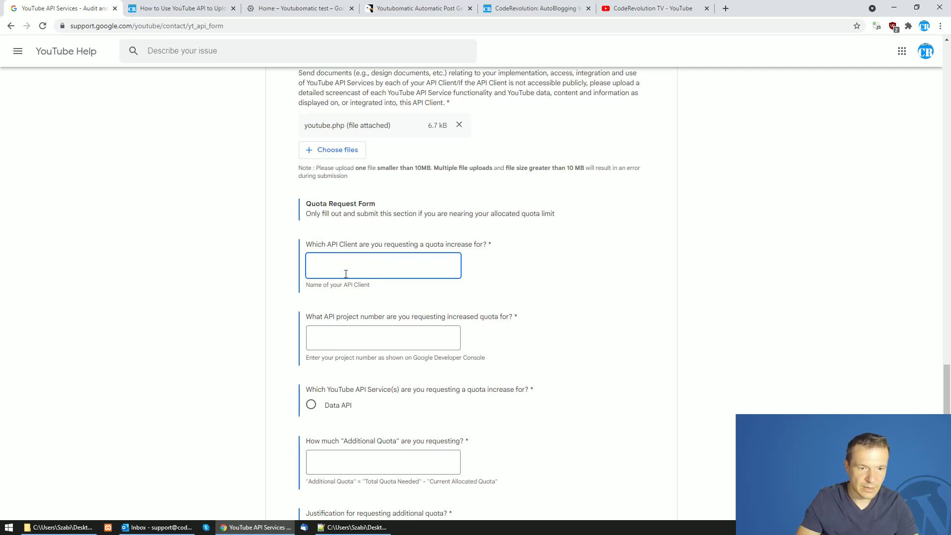
pyautogui.hotkey('ctrl', 'v')
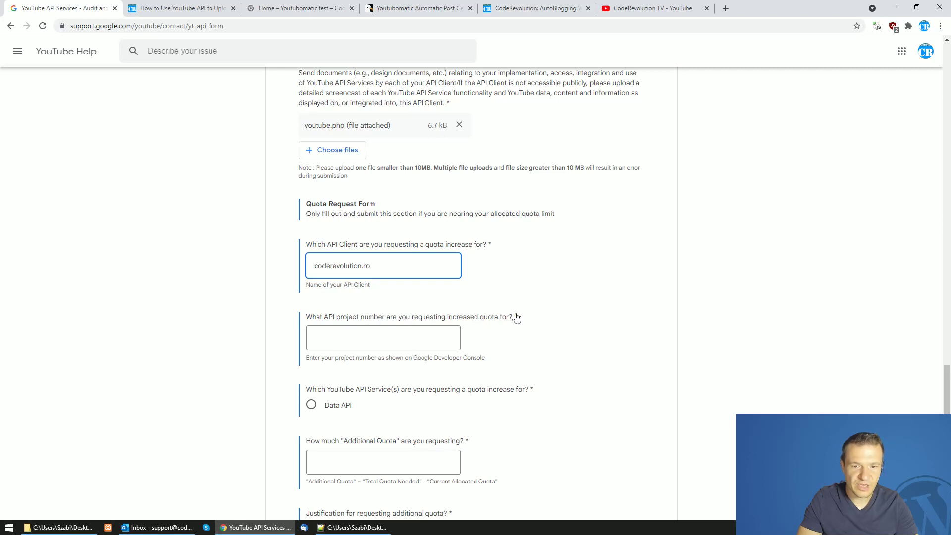
# Paste the Youtubomatic project number from the Cloud dashboard and choose Data API
pyautogui.click(293, 6)
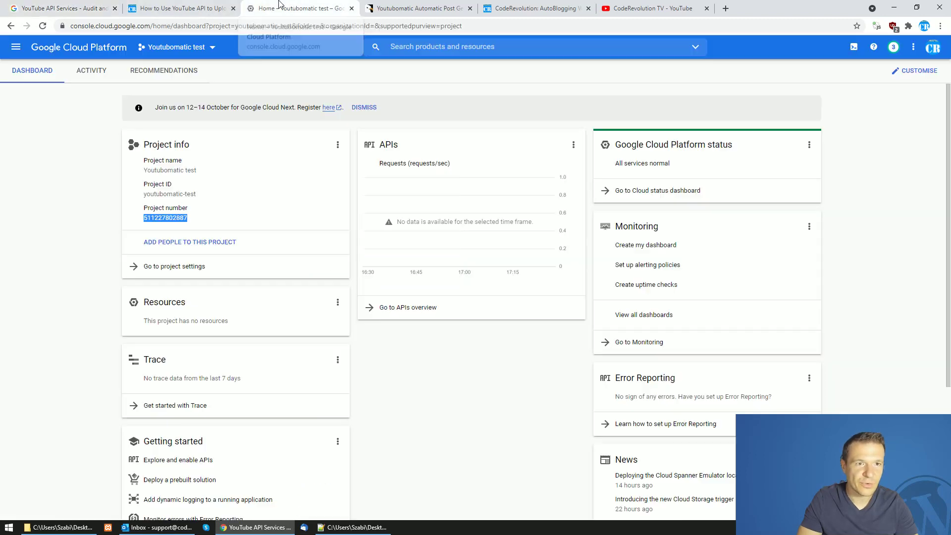
pyautogui.rightClick(167, 219)
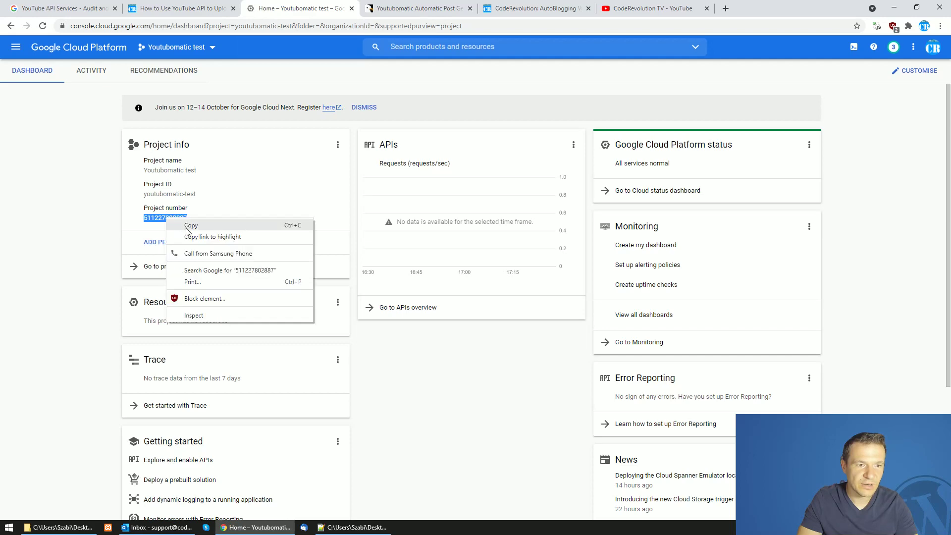
pyautogui.click(190, 226)
pyautogui.click(65, 8)
pyautogui.click(344, 333)
pyautogui.hotkey('ctrl', 'v')
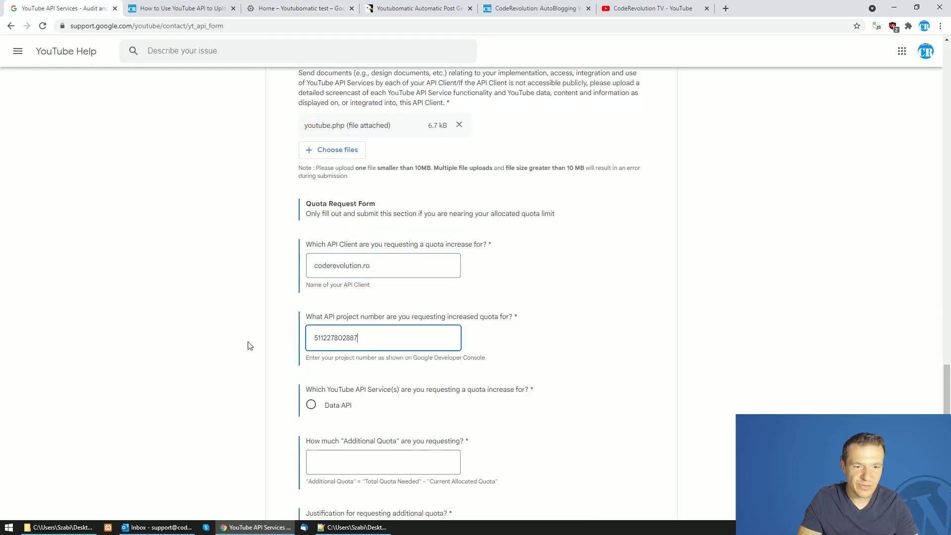
pyautogui.scroll(-3, 268, 312)
pyautogui.click(312, 257)
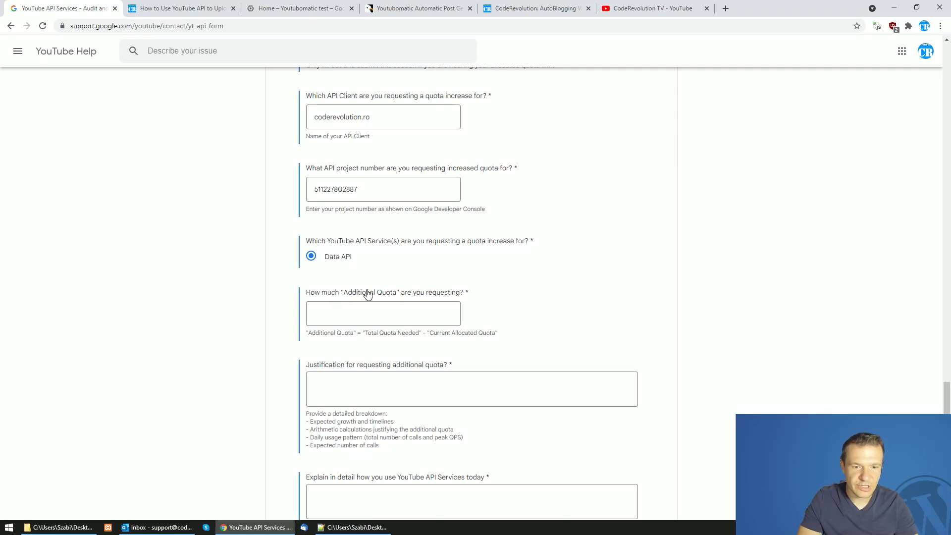
# Answer the Additional Quota question with 'public video upload access'
pyautogui.click(370, 317)
pyautogui.write('public video up')
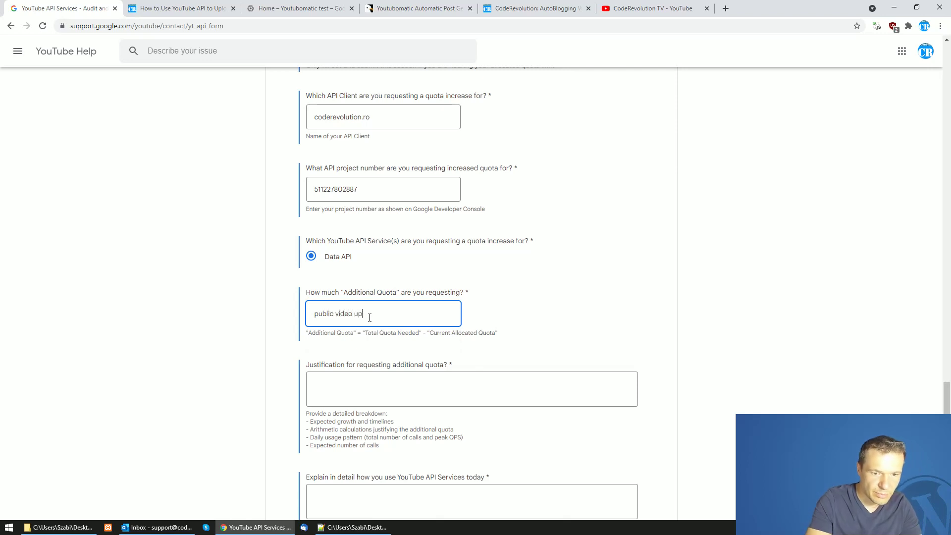
pyautogui.write('load access')
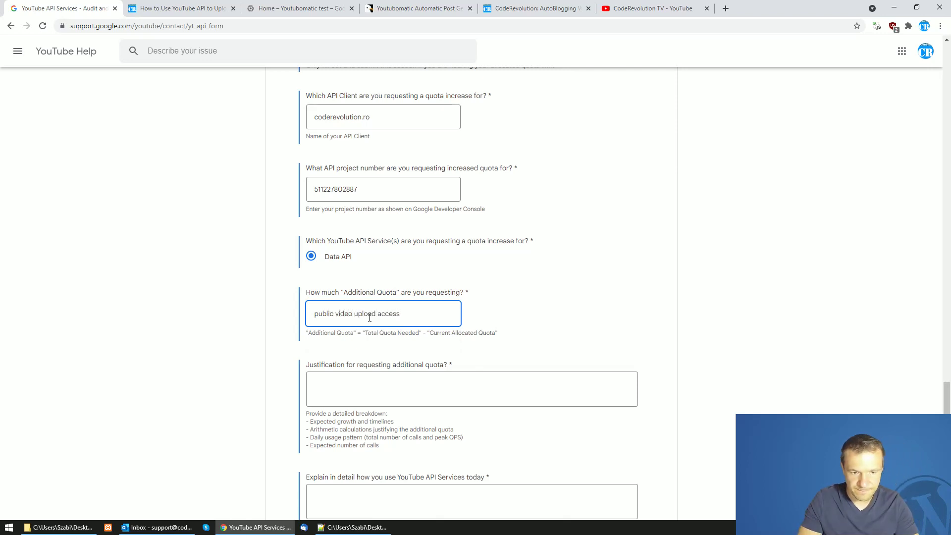
pyautogui.scroll(-2, 370, 317)
# Justify the request as uploading videos with the push of a button to my YouTube channel
pyautogui.click(349, 281)
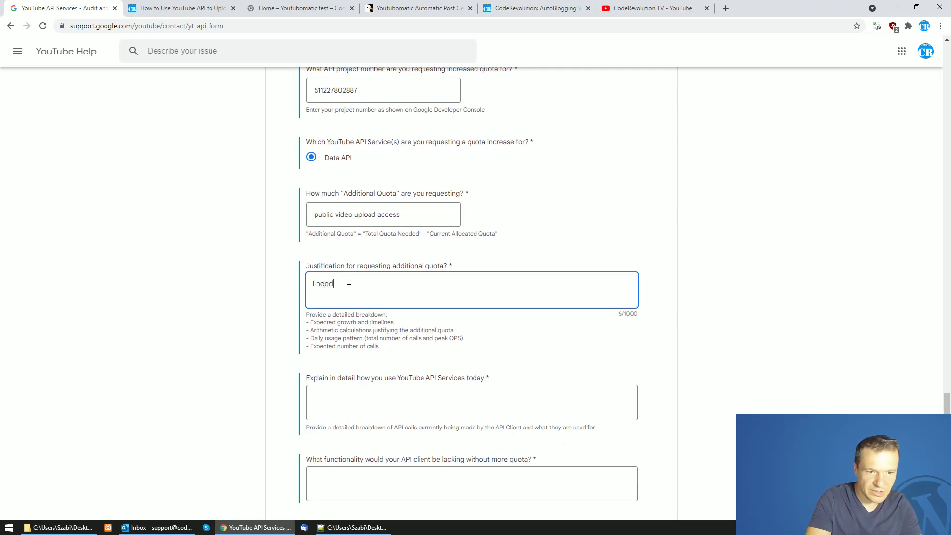
pyautogui.write('I need public video upload access to u')
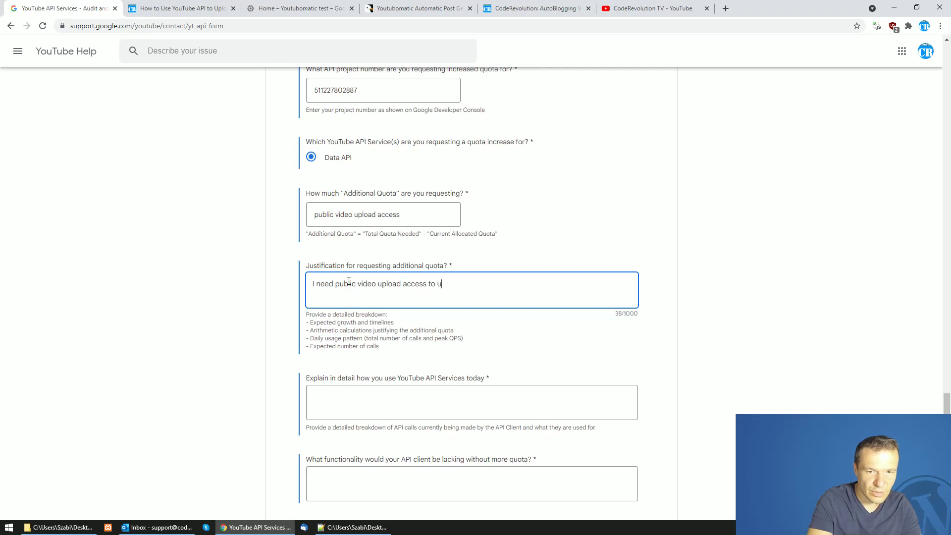
pyautogui.write('pload videos using the')
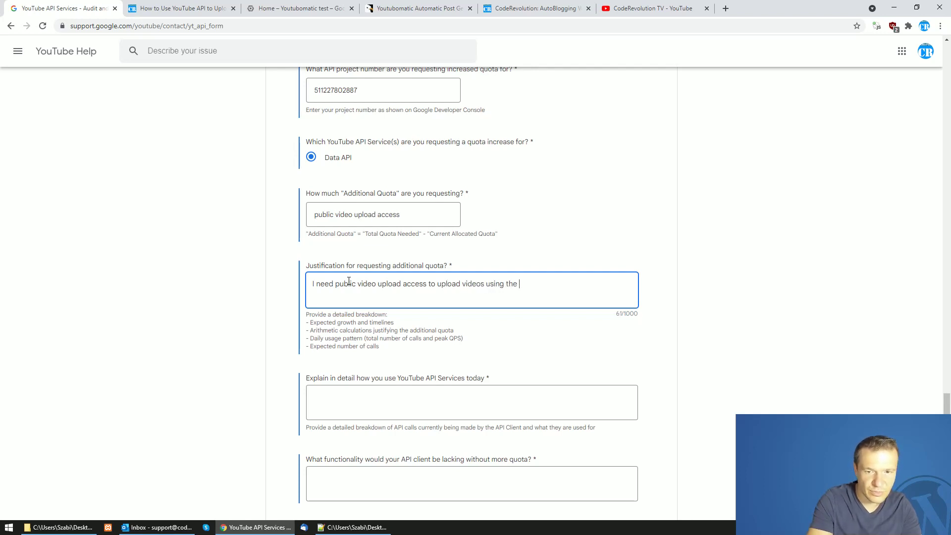
pyautogui.write('push o')
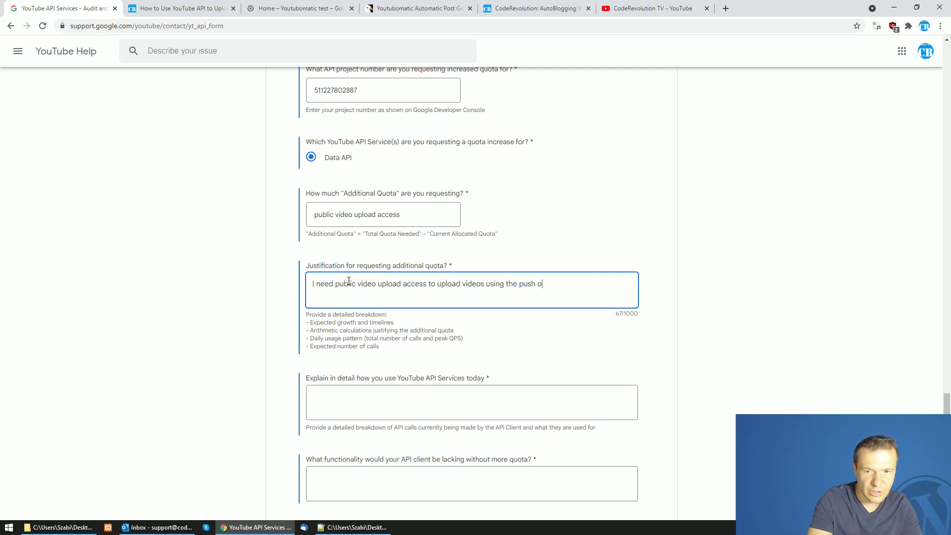
pyautogui.write('f a button to my Yout')
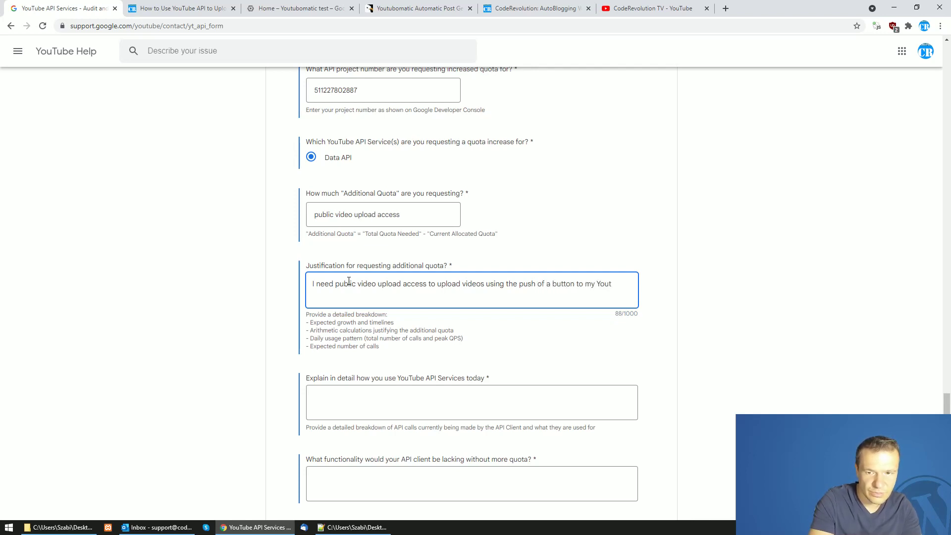
pyautogui.write('ube cha')
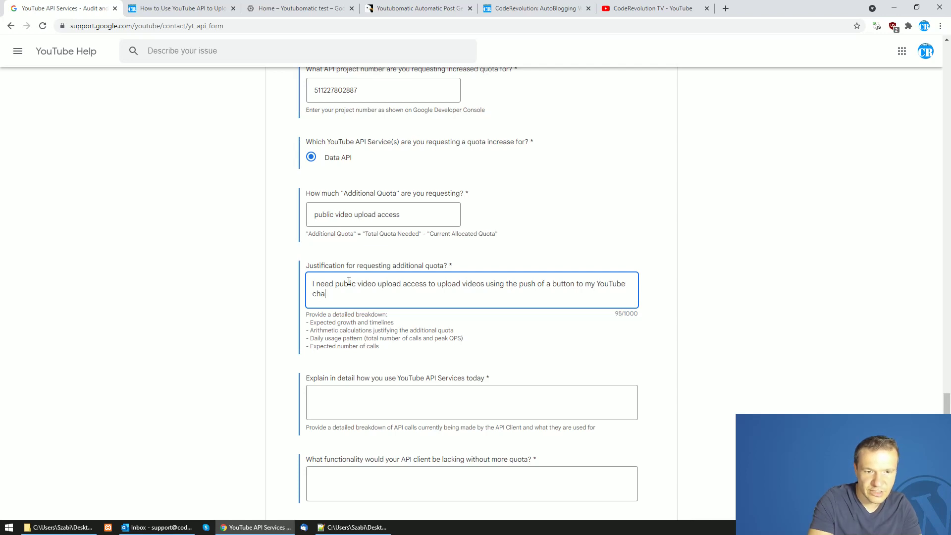
pyautogui.write('nnel')
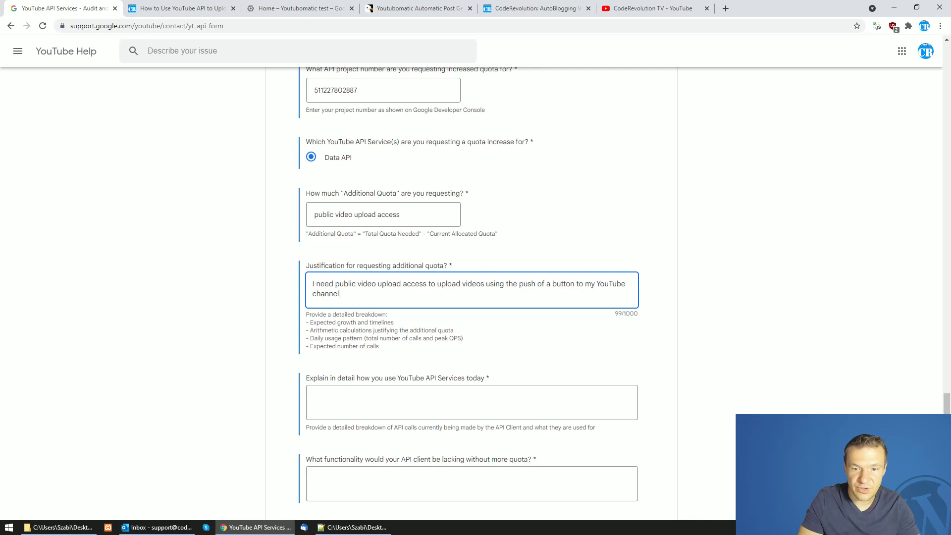
pyautogui.moveTo(485, 283); pyautogui.dragTo(577, 284)
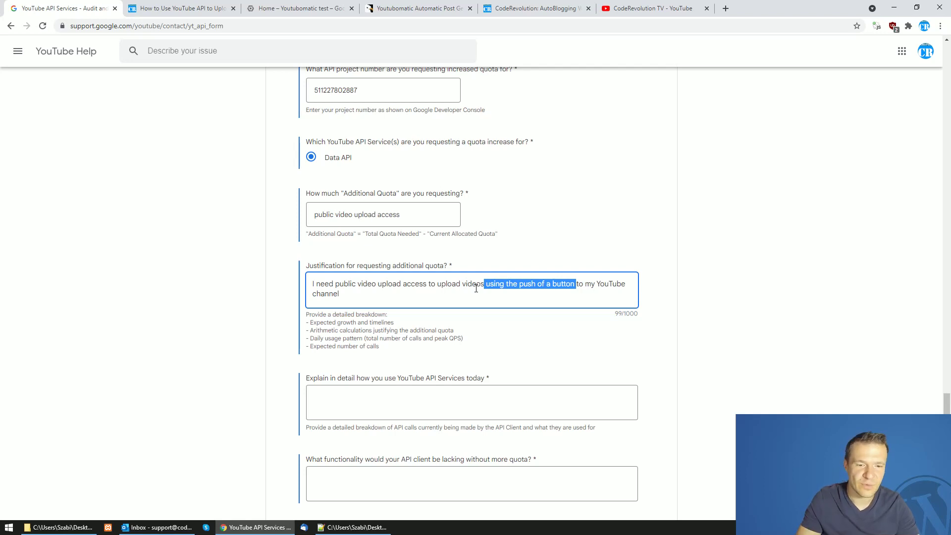
pyautogui.click(264, 299)
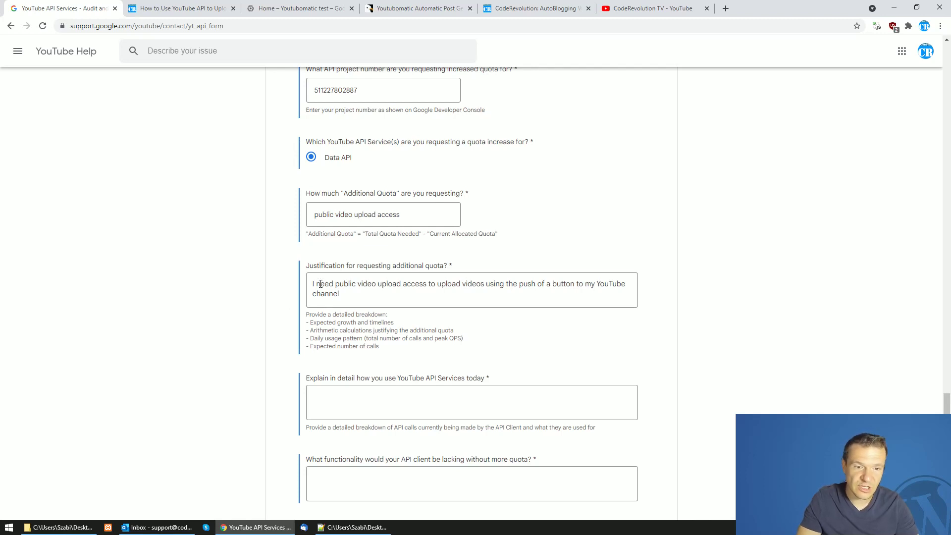
pyautogui.moveTo(313, 284); pyautogui.dragTo(347, 292)
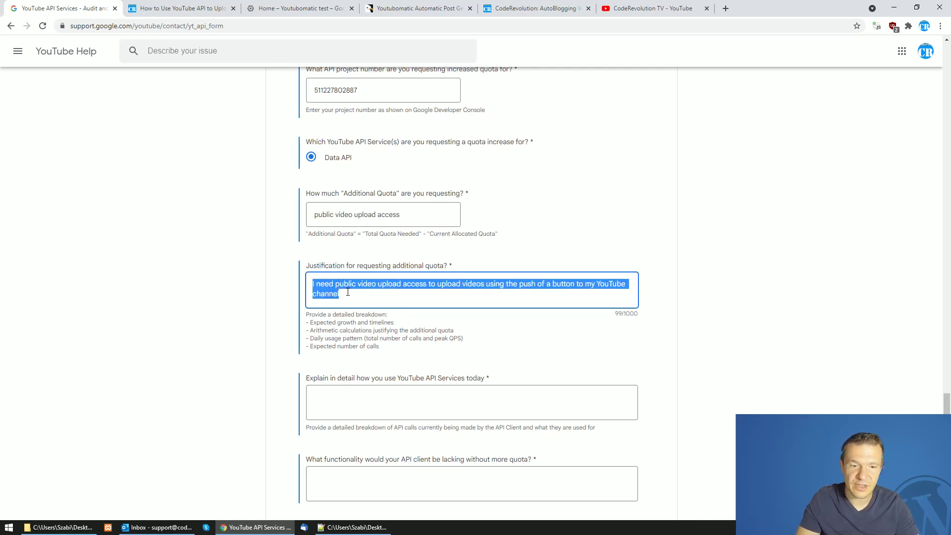
pyautogui.scroll(-2, 274, 281)
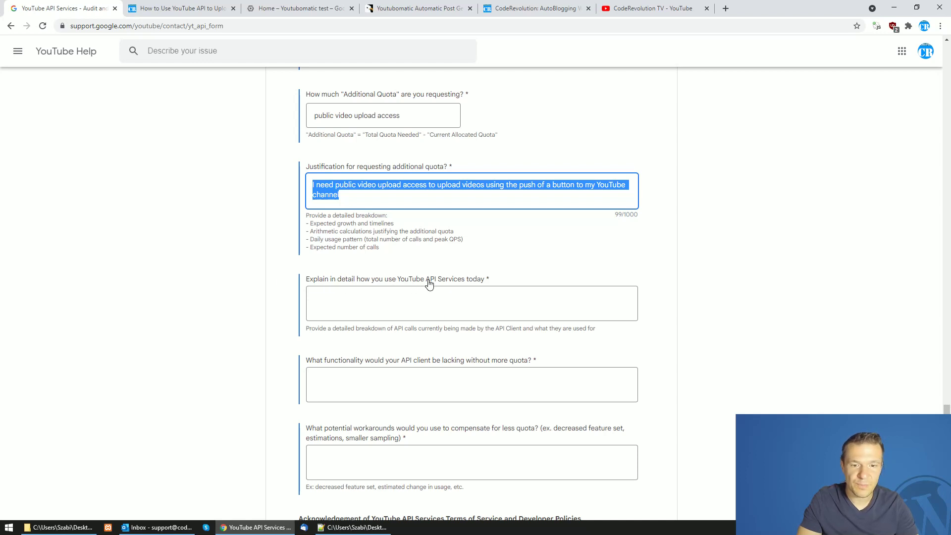
# Answer 'I am not using them today, no public upload access yet', 'no public access rights', 'not applicable'
pyautogui.click(395, 317)
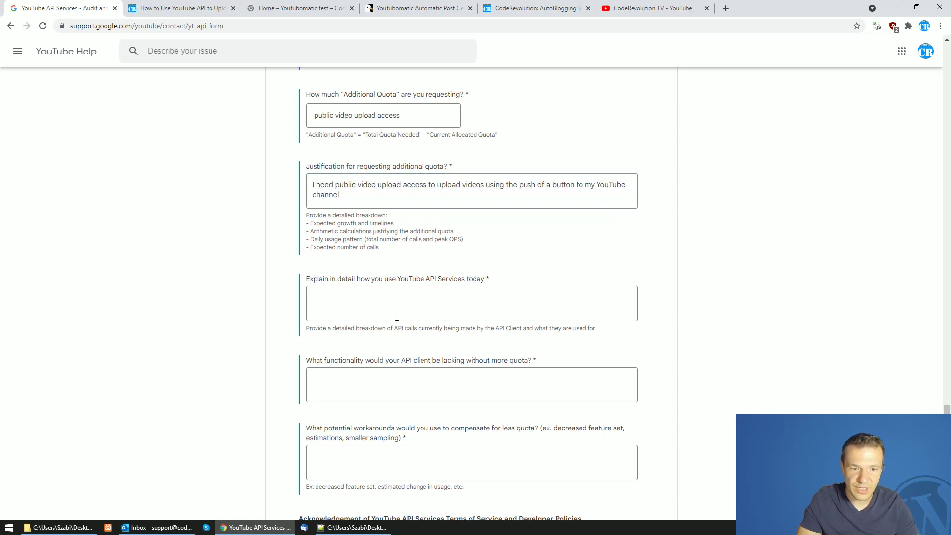
pyautogui.write('I am no')
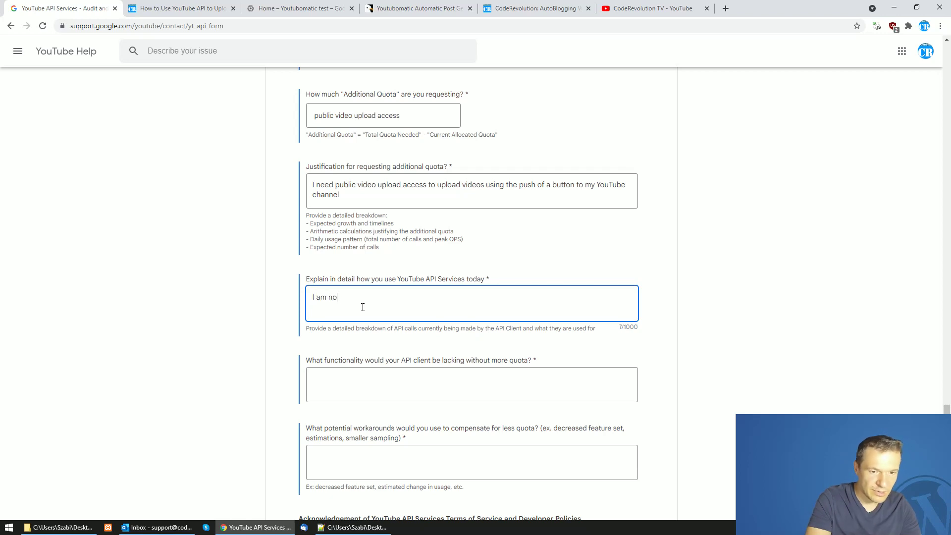
pyautogui.write('t use')
pyautogui.press('BackSpace')
pyautogui.write('ing ')
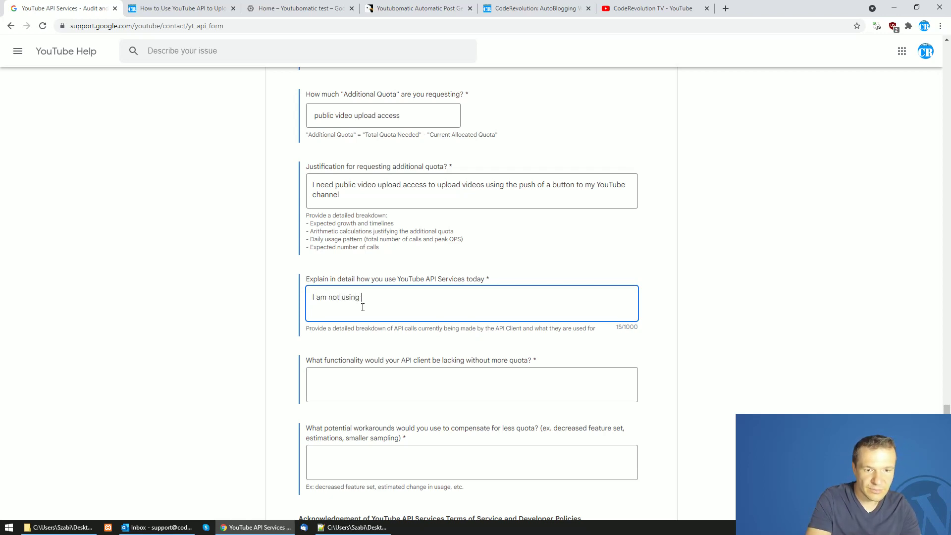
pyautogui.write('them today')
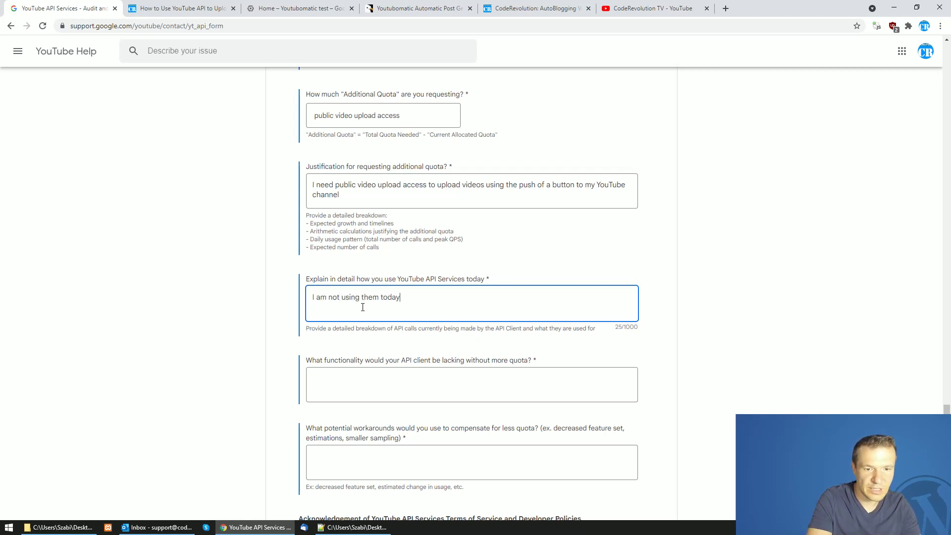
pyautogui.write(', no pu')
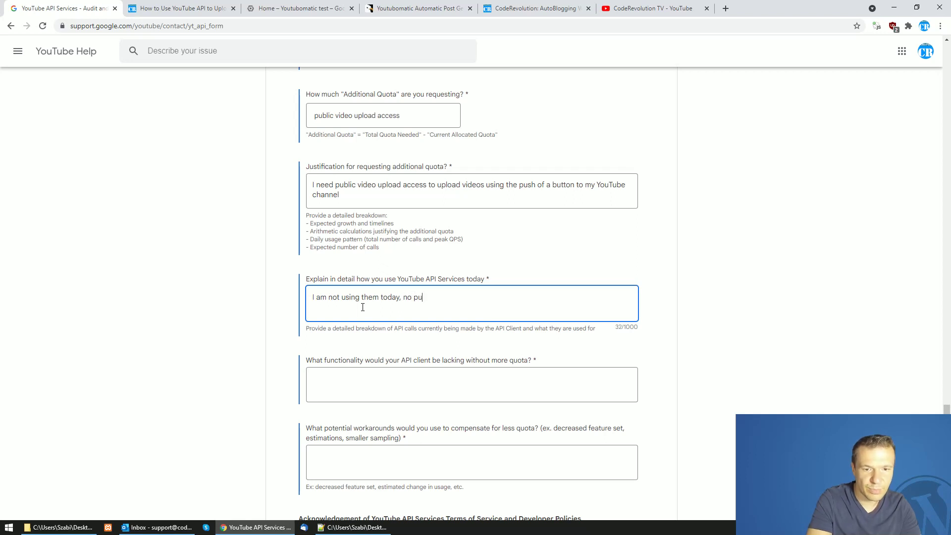
pyautogui.write('blic upload access yet')
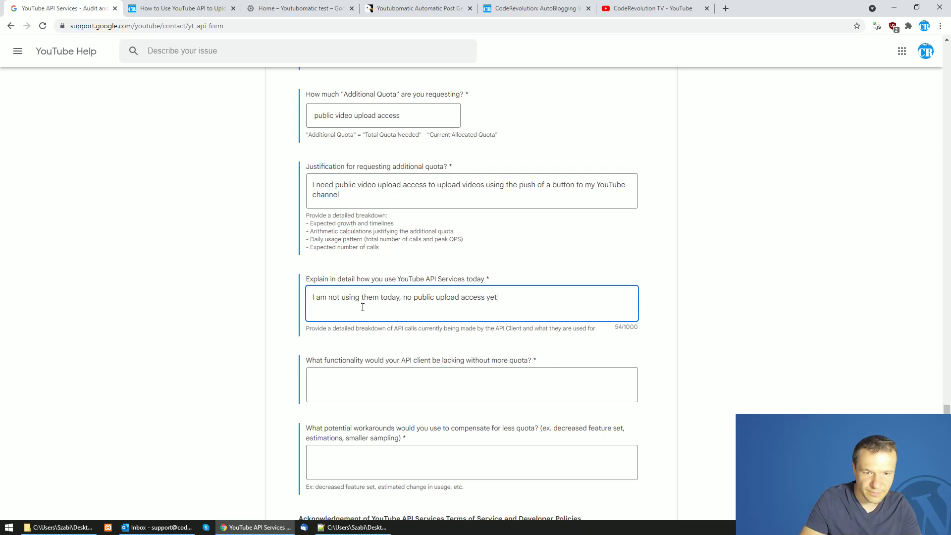
pyautogui.scroll(-1, 362, 307)
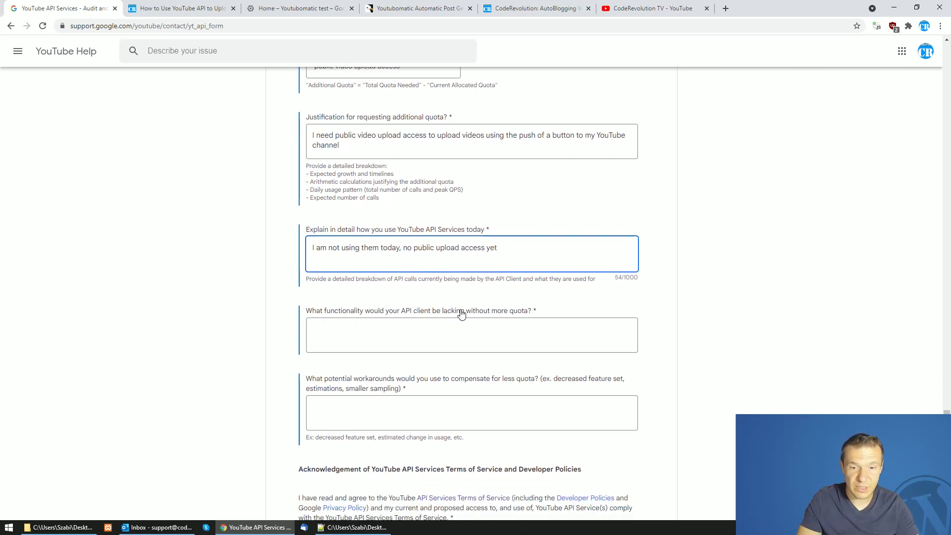
pyautogui.click(437, 344)
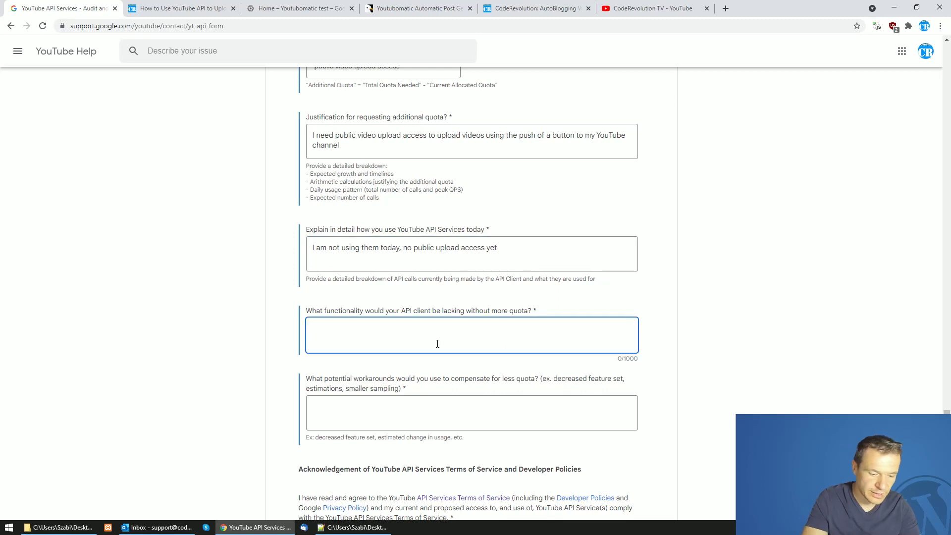
pyautogui.write('no public a')
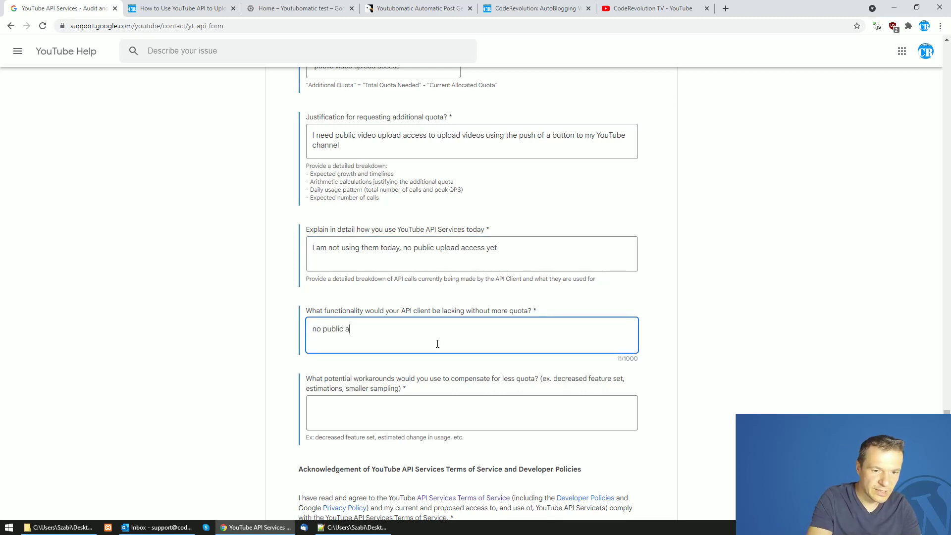
pyautogui.write('ccess rights')
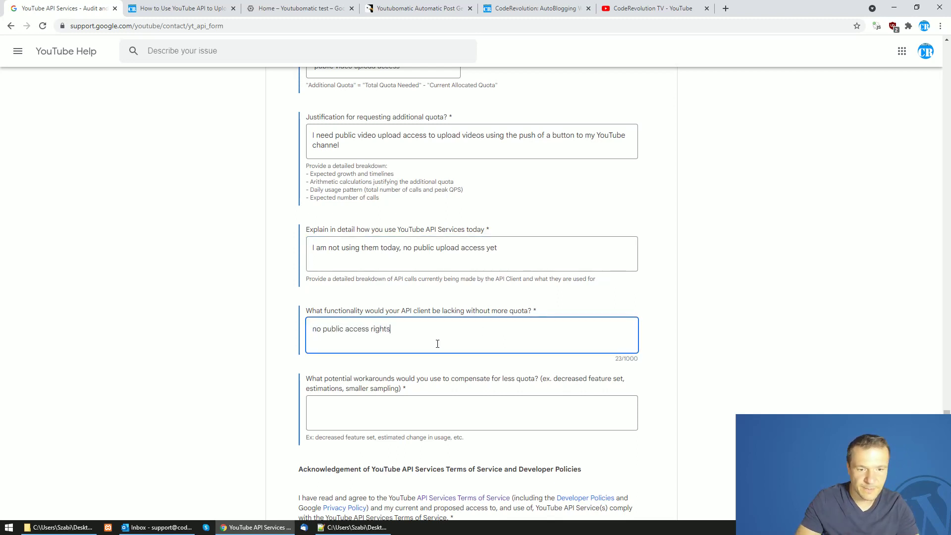
pyautogui.scroll(-2, 437, 342)
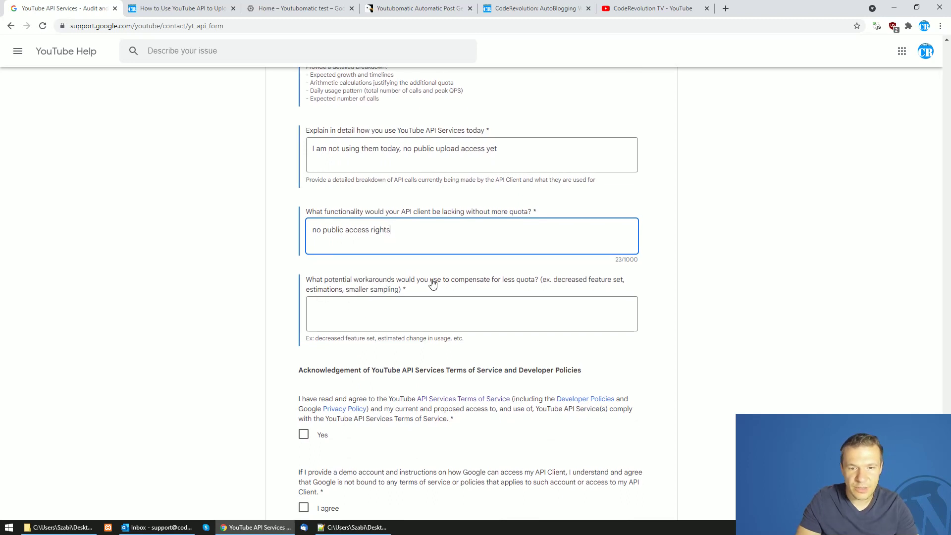
pyautogui.click(462, 305)
pyautogui.write('no  ')
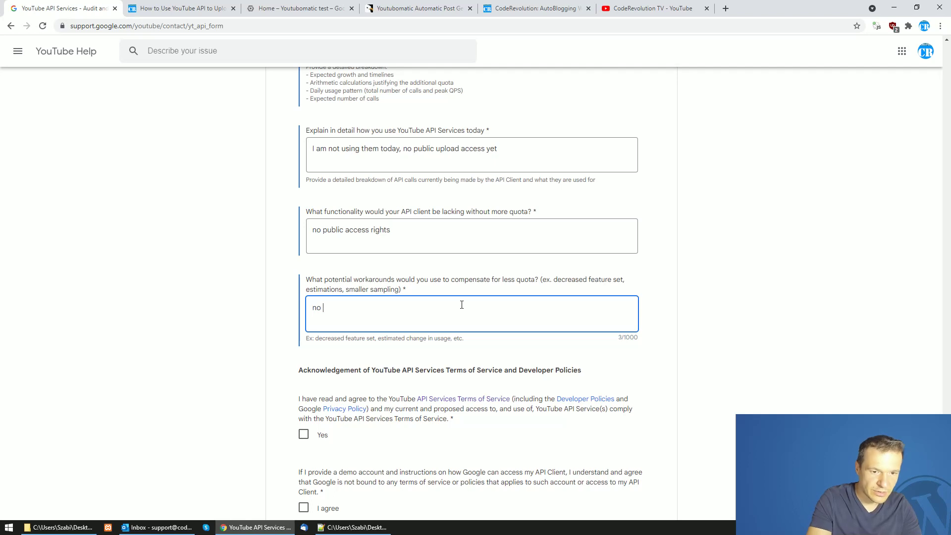
pyautogui.write('applicable')
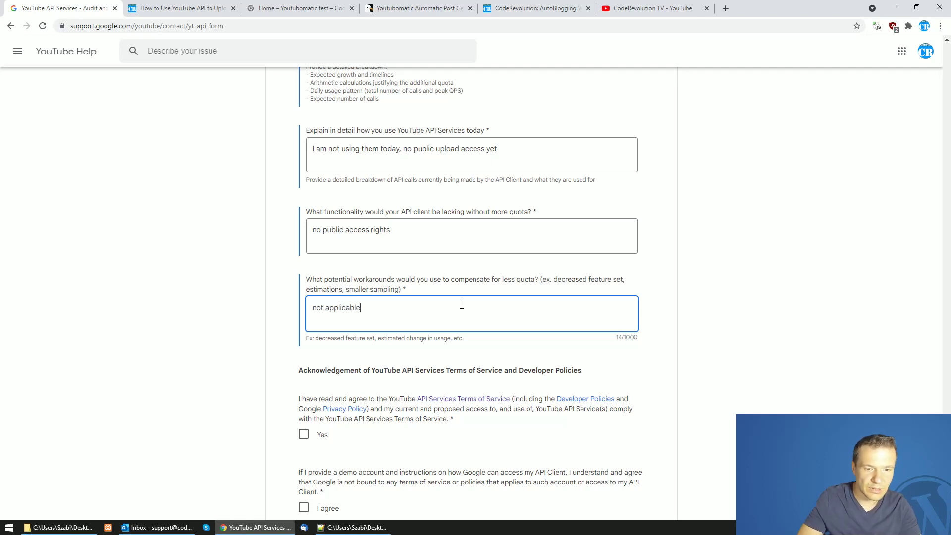
pyautogui.scroll(-3, 462, 305)
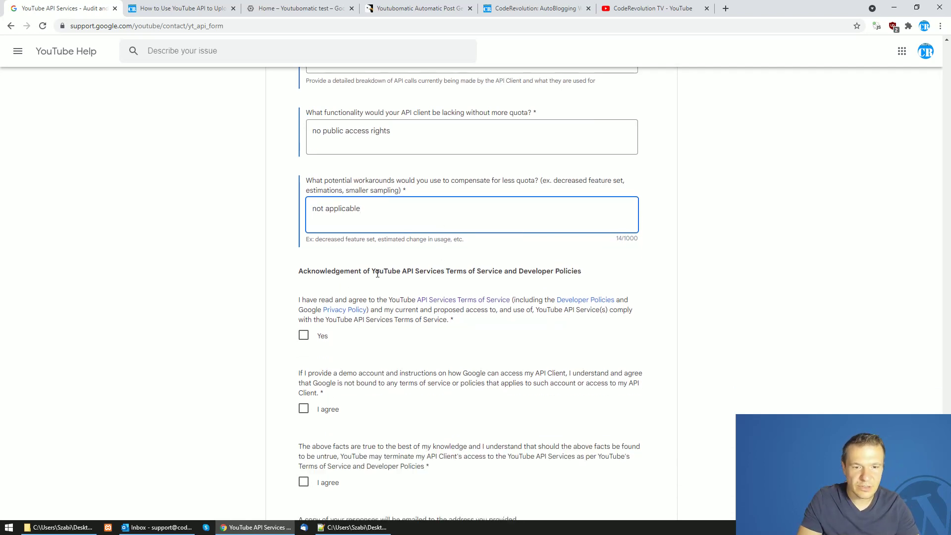
# Agree to the Terms of Service, demo account access and true-facts statements, then submit
pyautogui.scroll(-2, 391, 275)
pyautogui.click(304, 236)
pyautogui.click(304, 309)
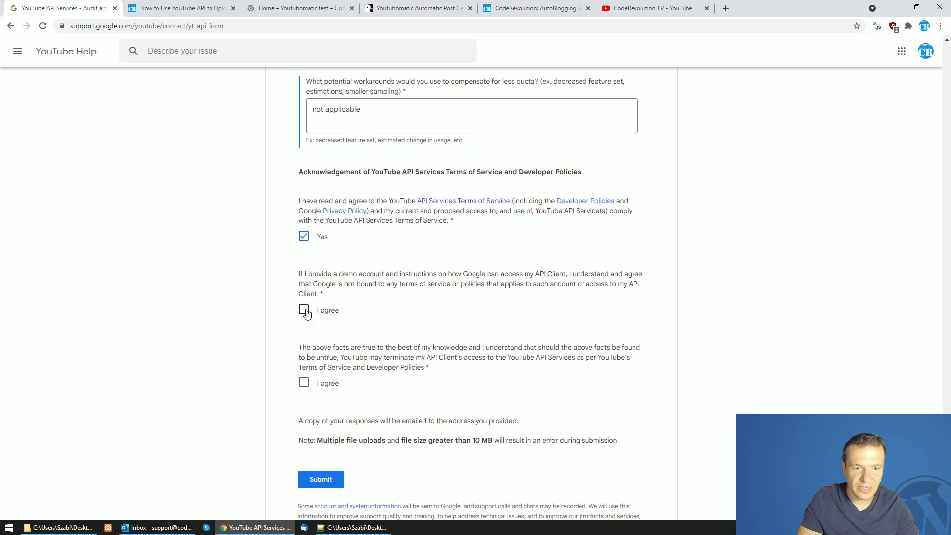
pyautogui.click(304, 385)
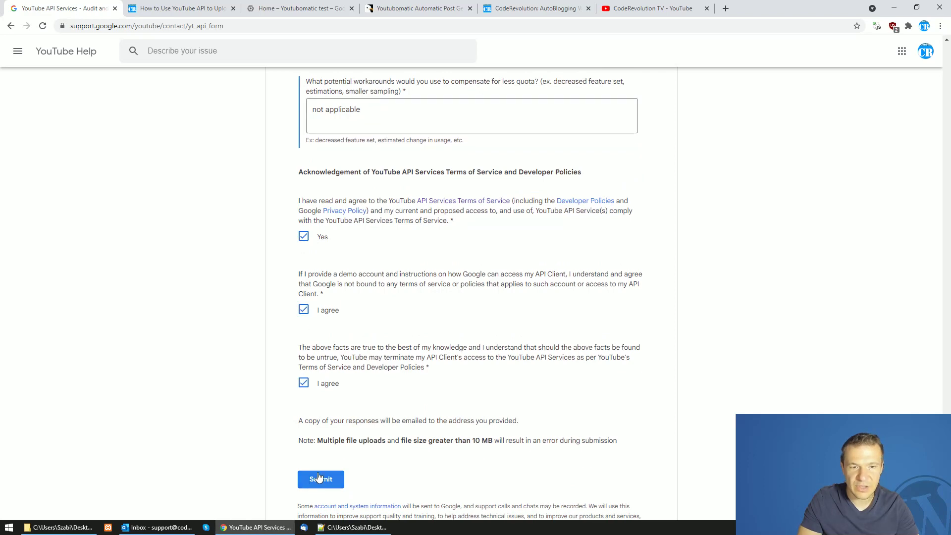
pyautogui.click(320, 480)
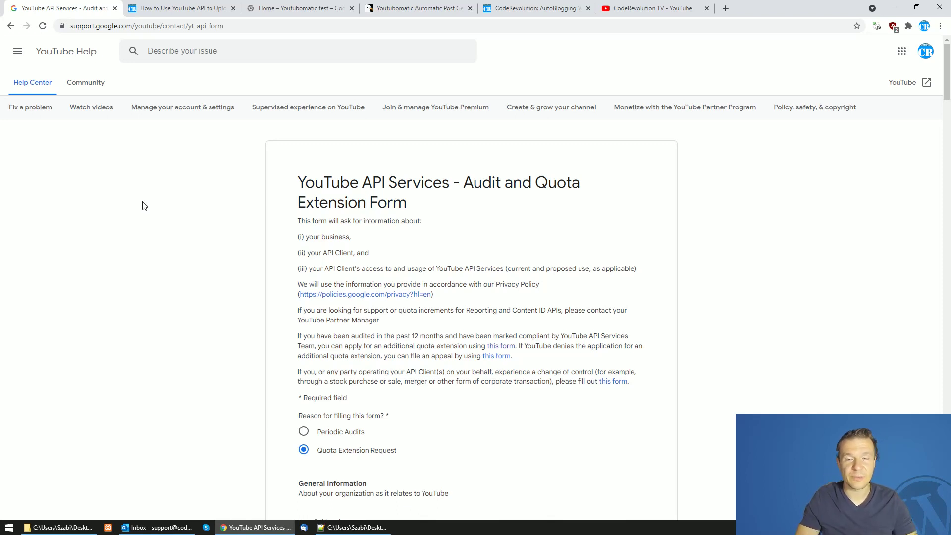
pyautogui.moveTo(948, 82); pyautogui.dragTo(949, 37)
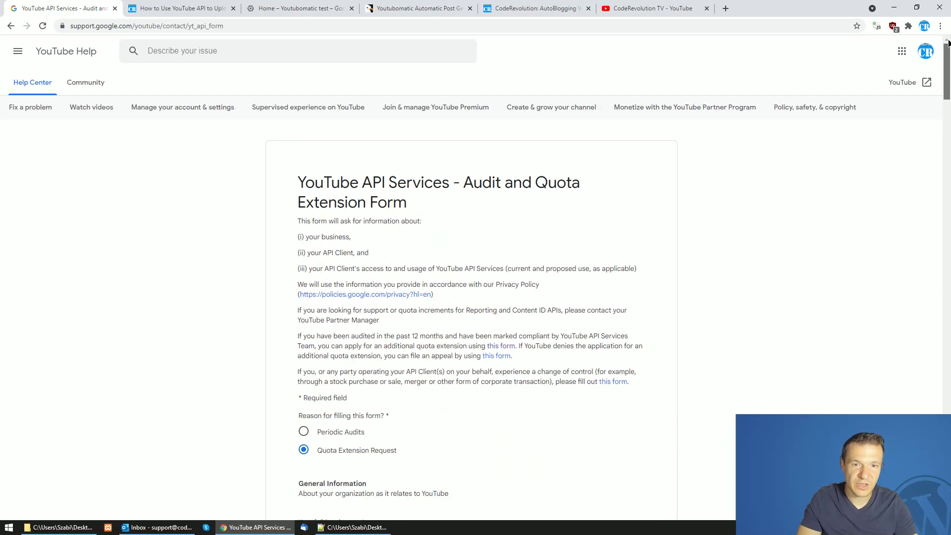
pyautogui.click(419, 7)
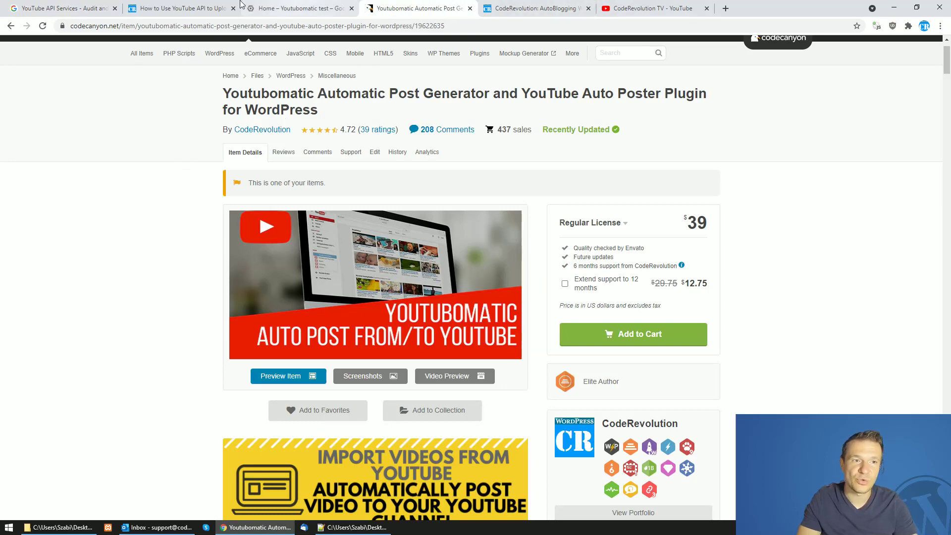
pyautogui.click(75, 6)
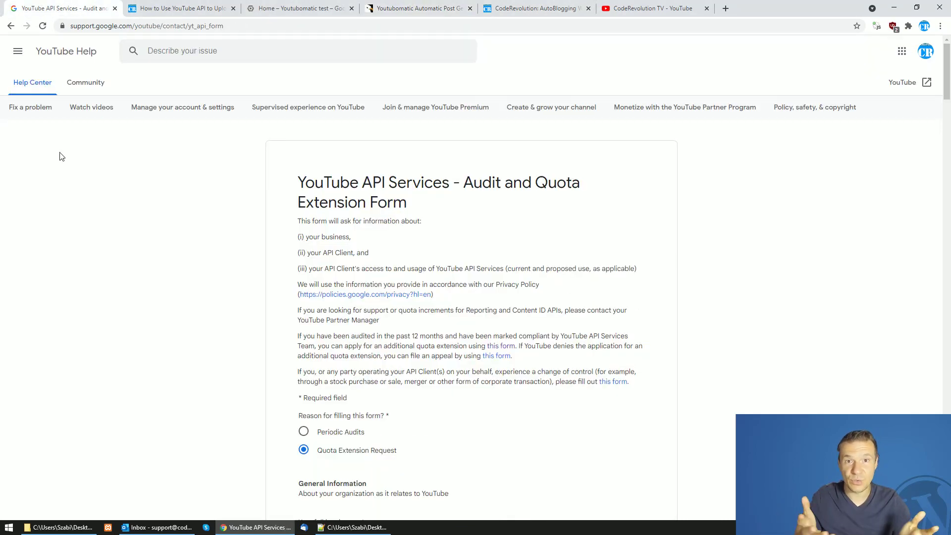